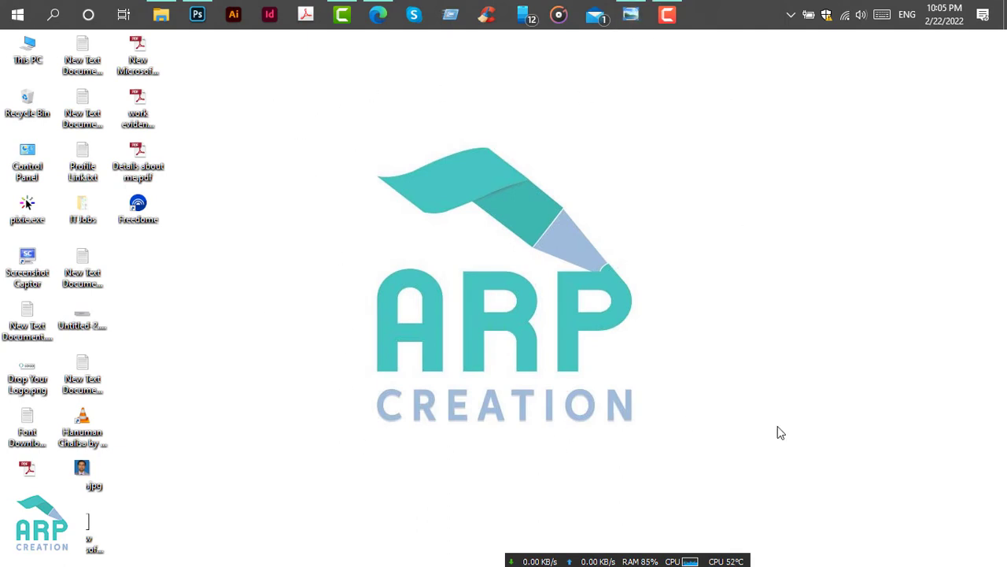
View the pricing-table reference image in Photo Viewer, then bring the browser back to the front.
left_click(630, 14)
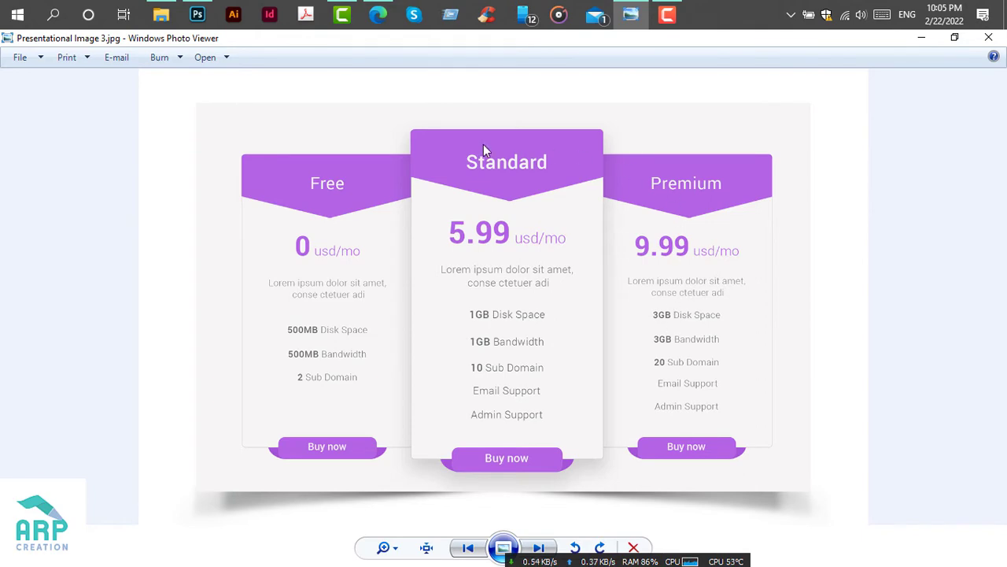
left_click(920, 45)
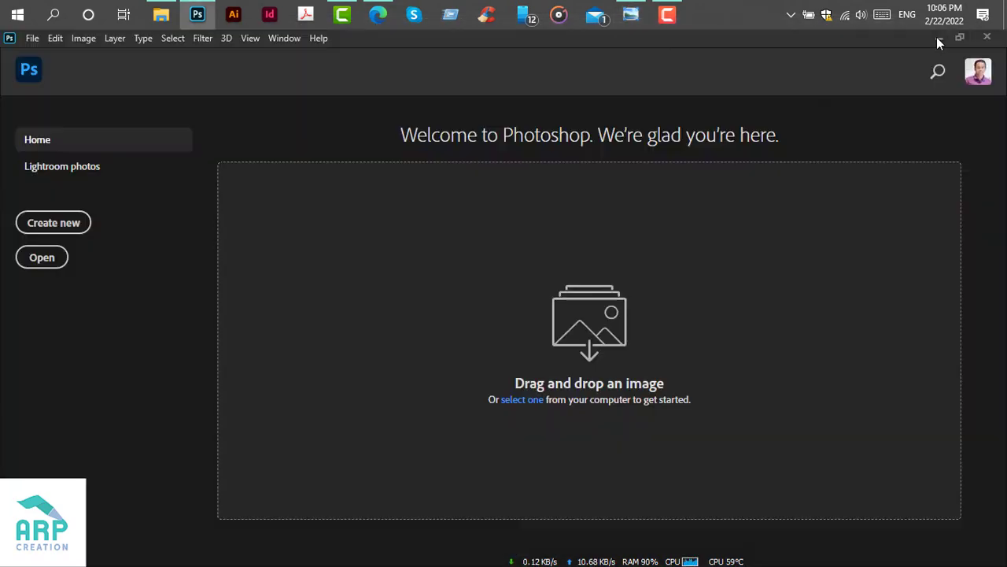
left_click(936, 37)
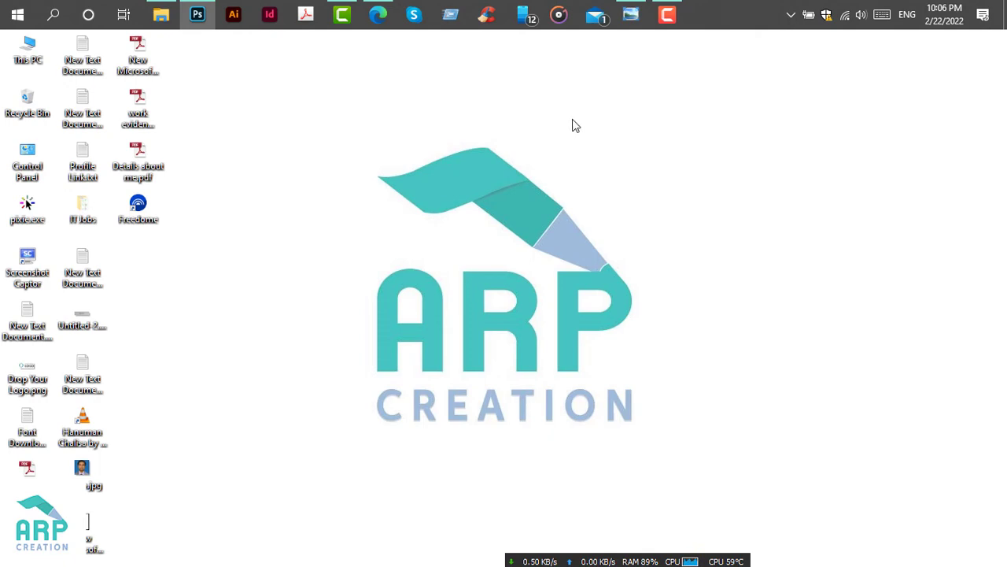
left_click(376, 15)
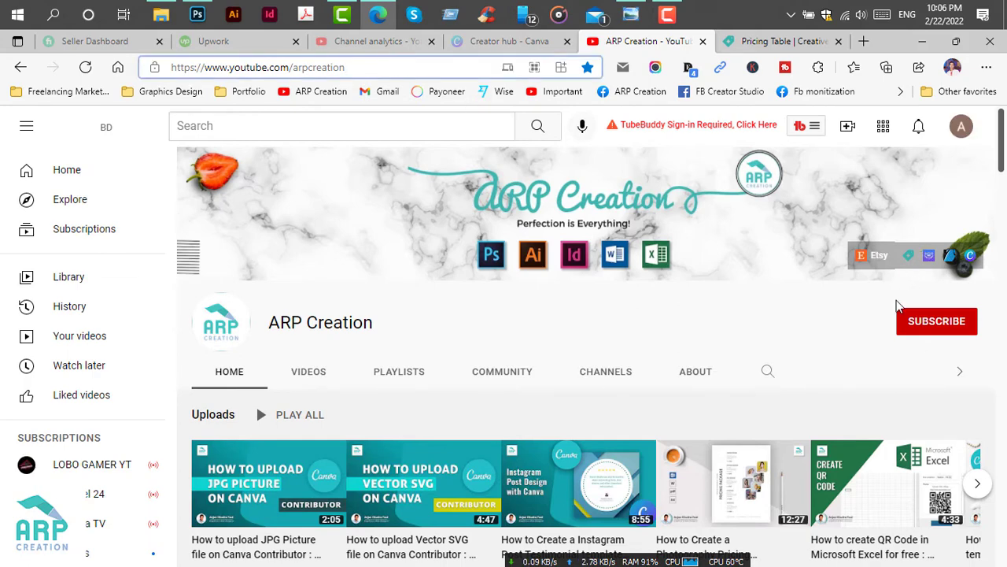
Subscribe to the ARP Creation channel and set its notifications to All.
left_click(917, 332)
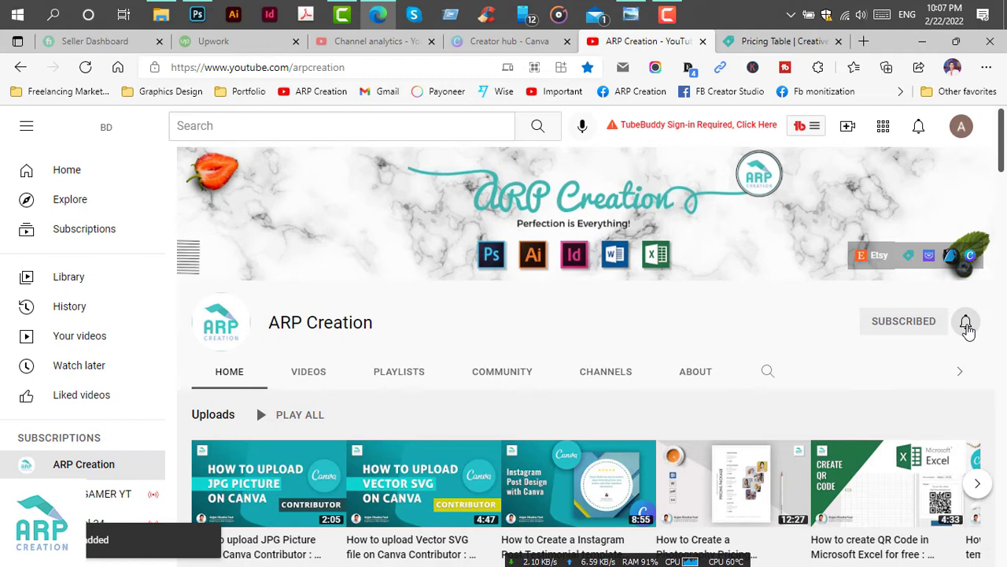
left_click(966, 325)
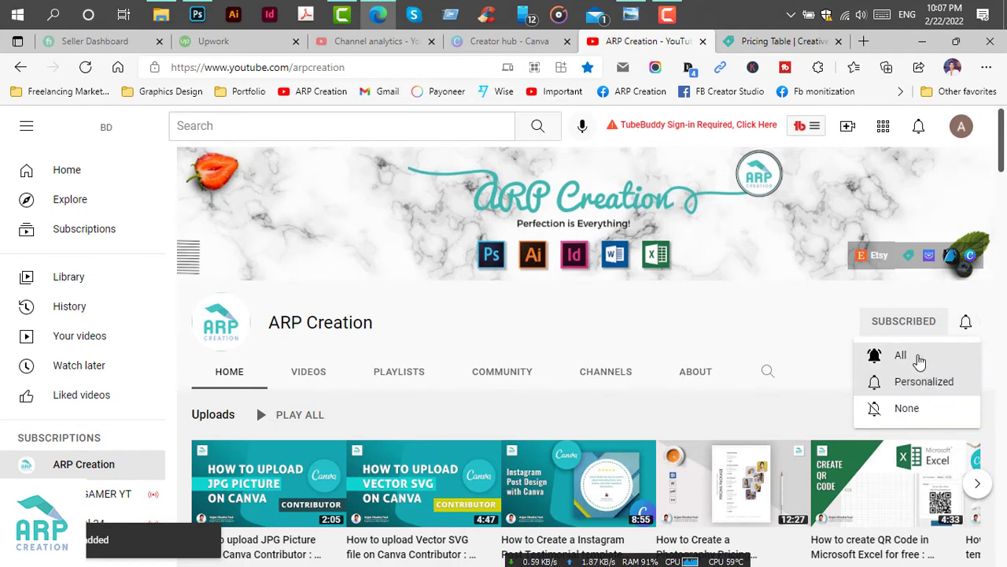
left_click(917, 360)
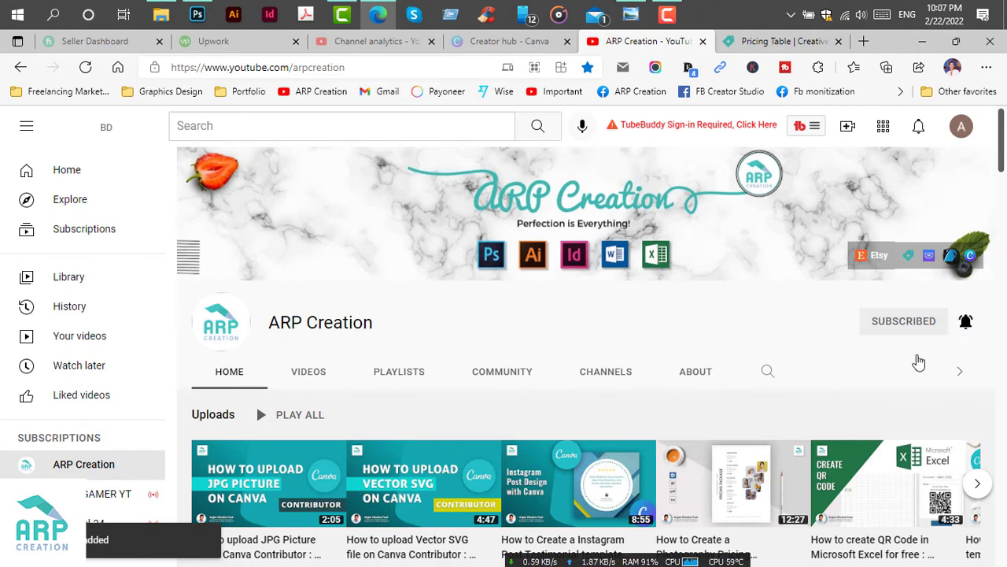
Look over the Creative Market Pricing Table page, then minimize the browser to show the desktop.
left_click(740, 41)
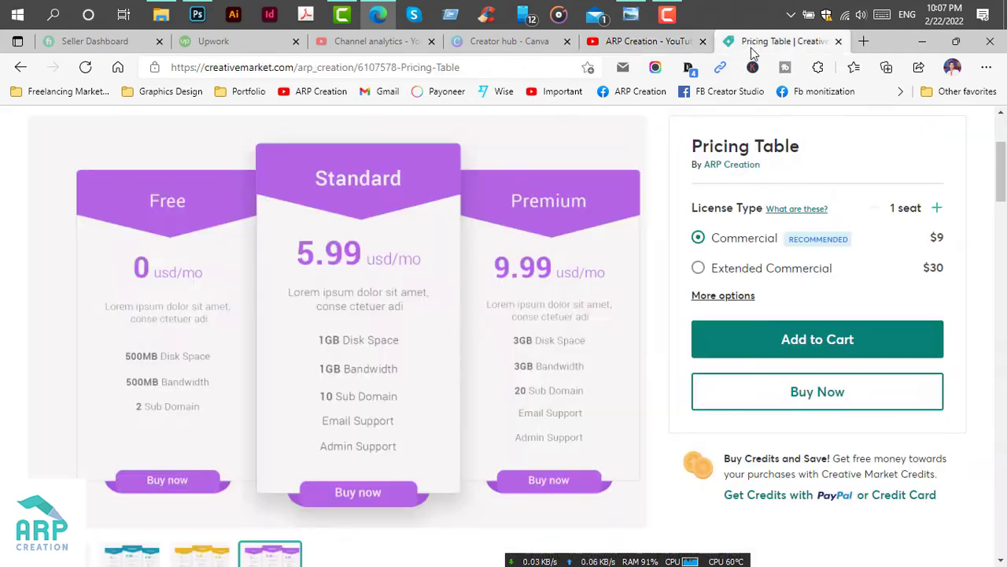
left_click(476, 71)
left_click(488, 70)
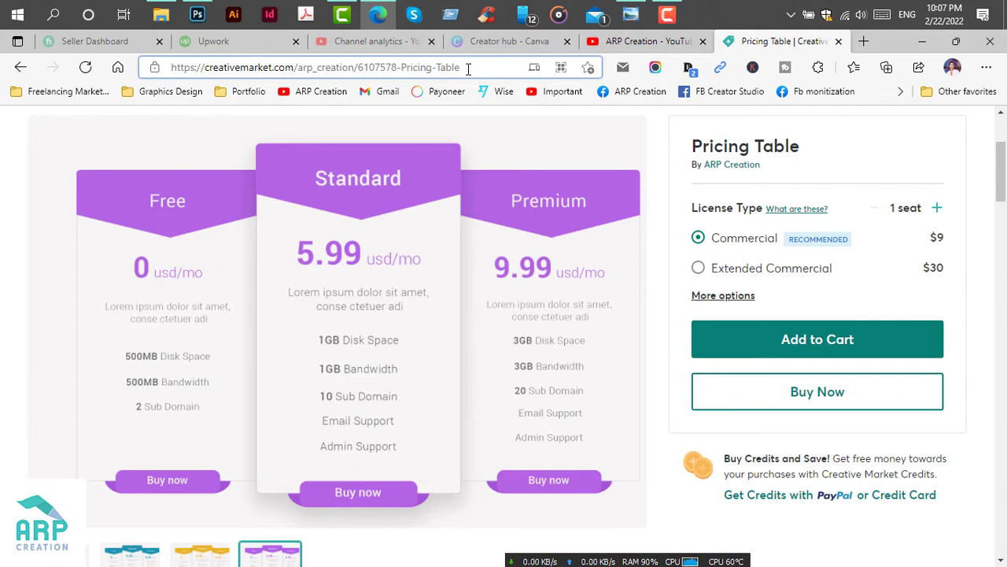
left_click(922, 40)
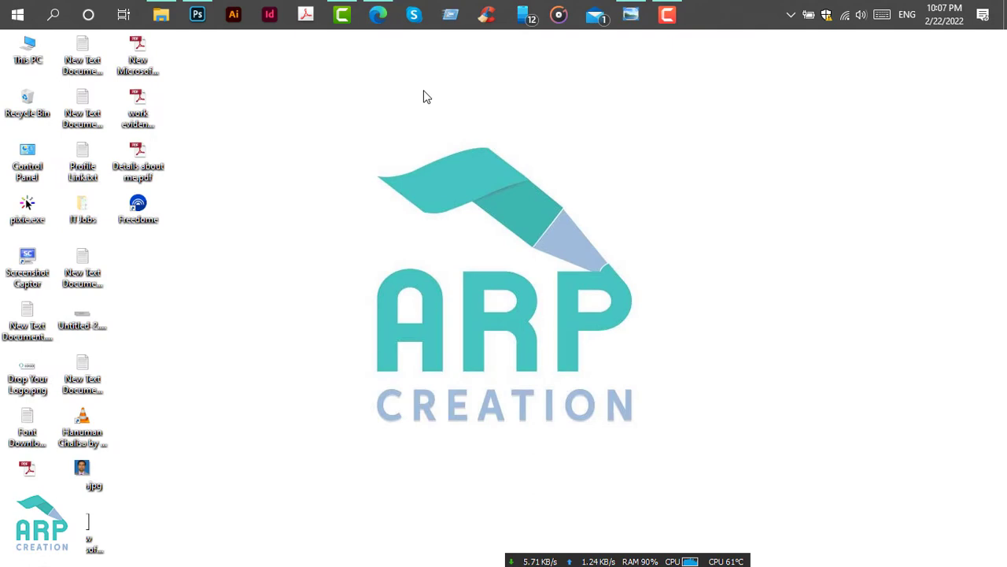
In Photoshop, create a new white 1900 × 1200 px, 300 ppi document in RGB Color.
left_click(199, 18)
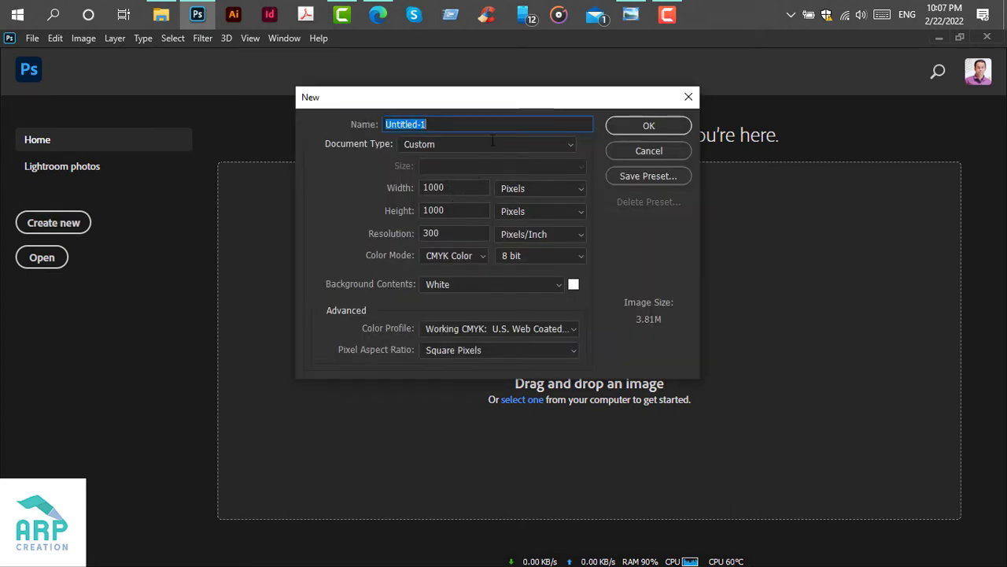
left_click(431, 189)
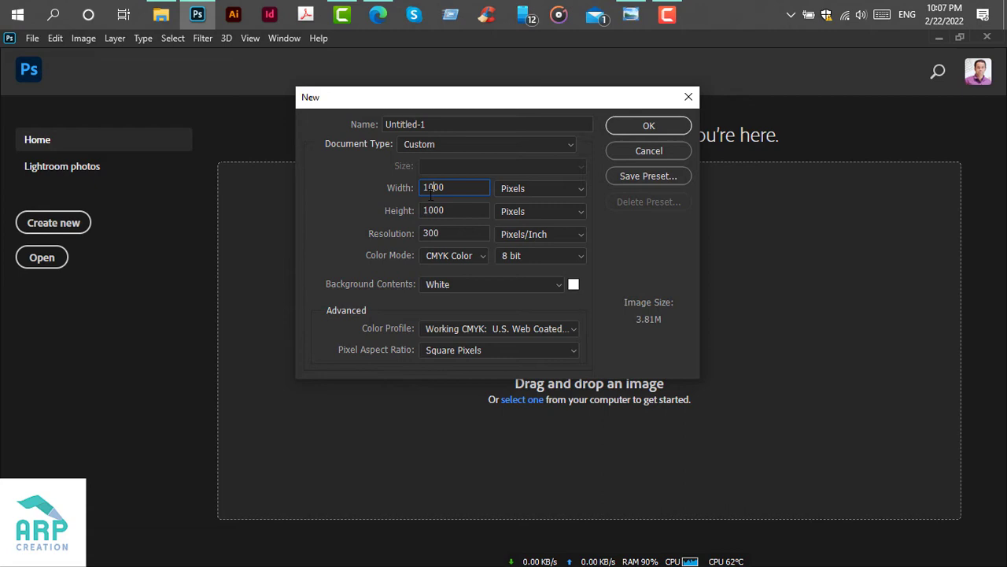
key("Delete")
type("9")
key("Delete")
type("2")
left_click(478, 257)
left_click(451, 262)
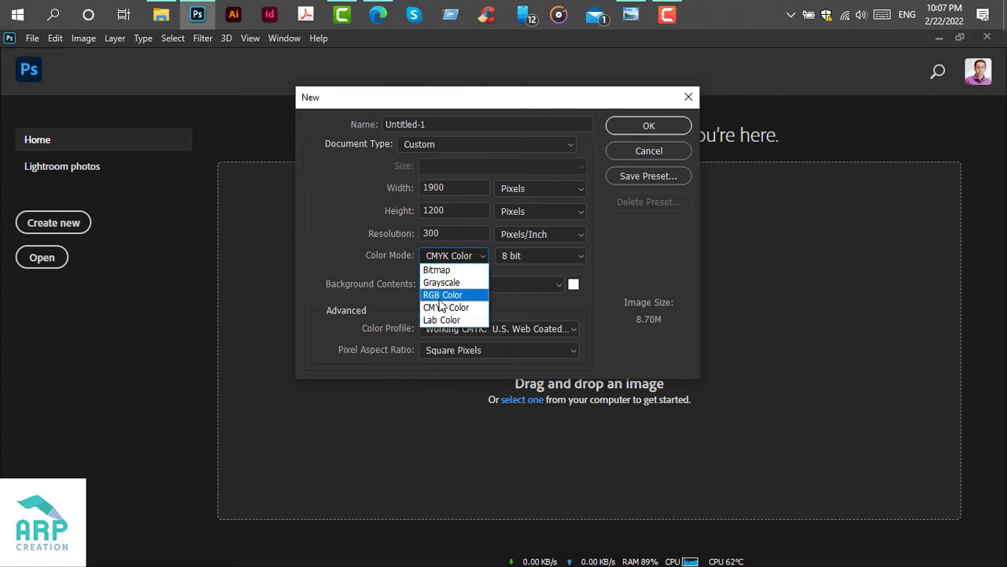
left_click(441, 293)
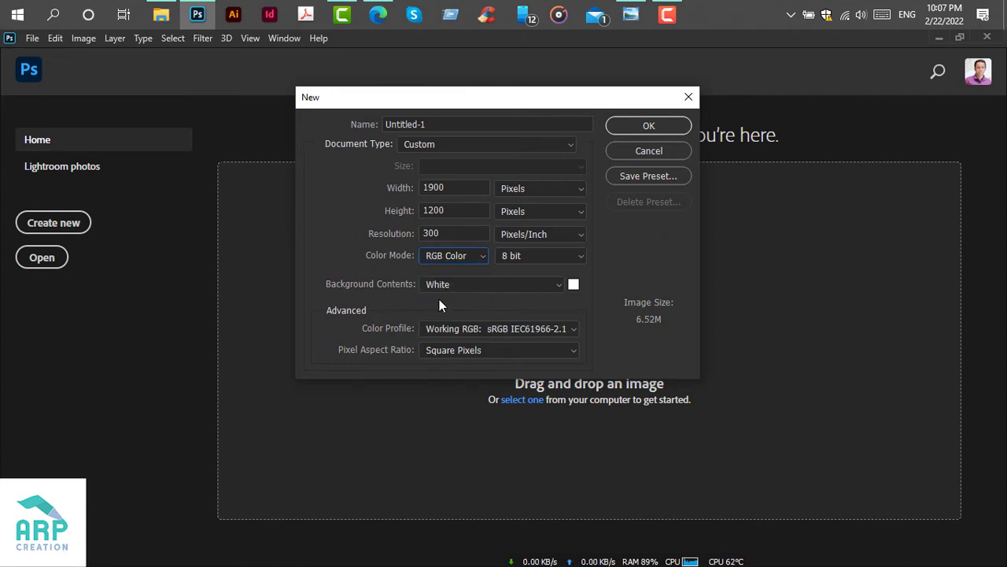
left_click(635, 124)
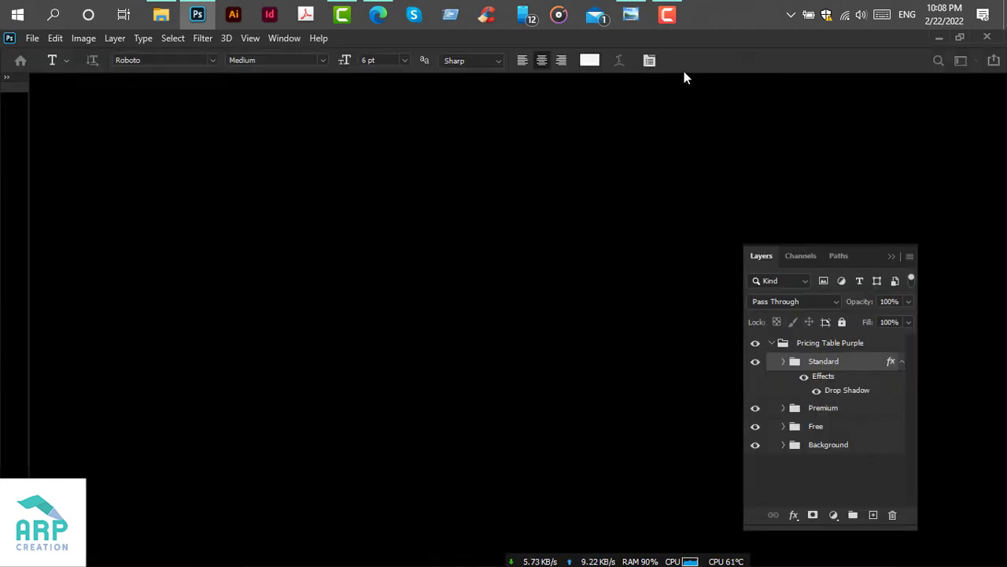
left_click(666, 14)
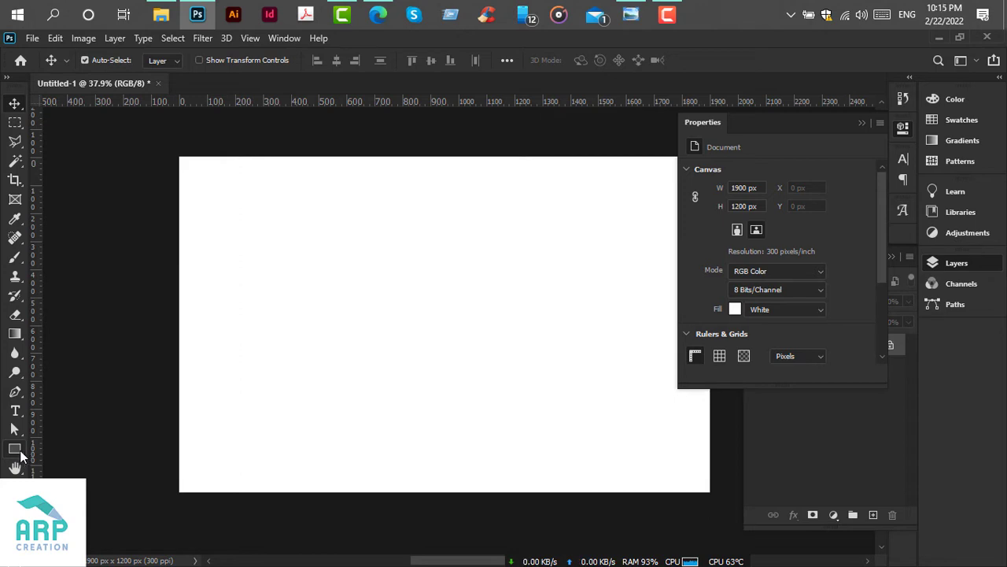
Draw a tall grey rounded rectangle on the left side of the canvas.
left_click(21, 452)
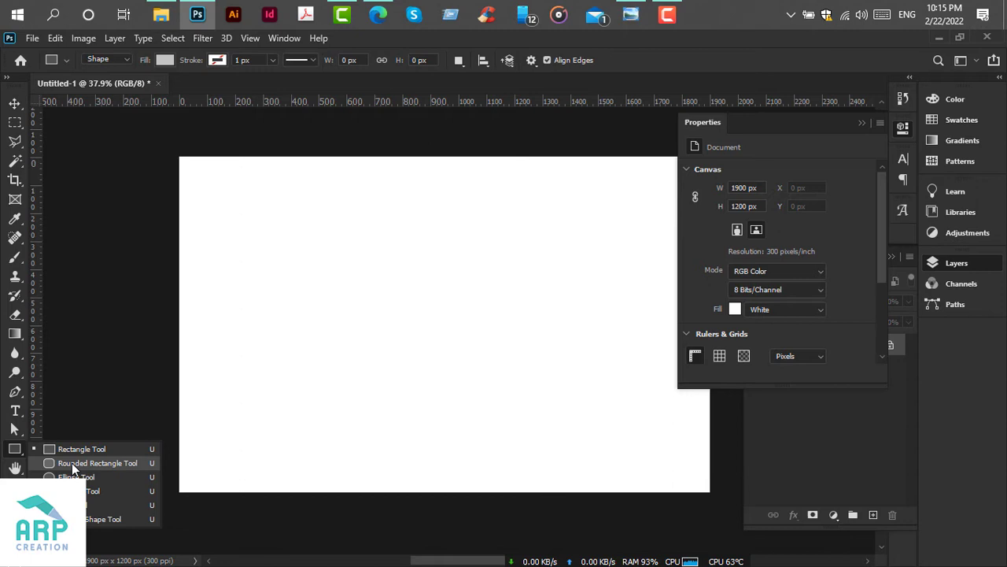
left_click(72, 462)
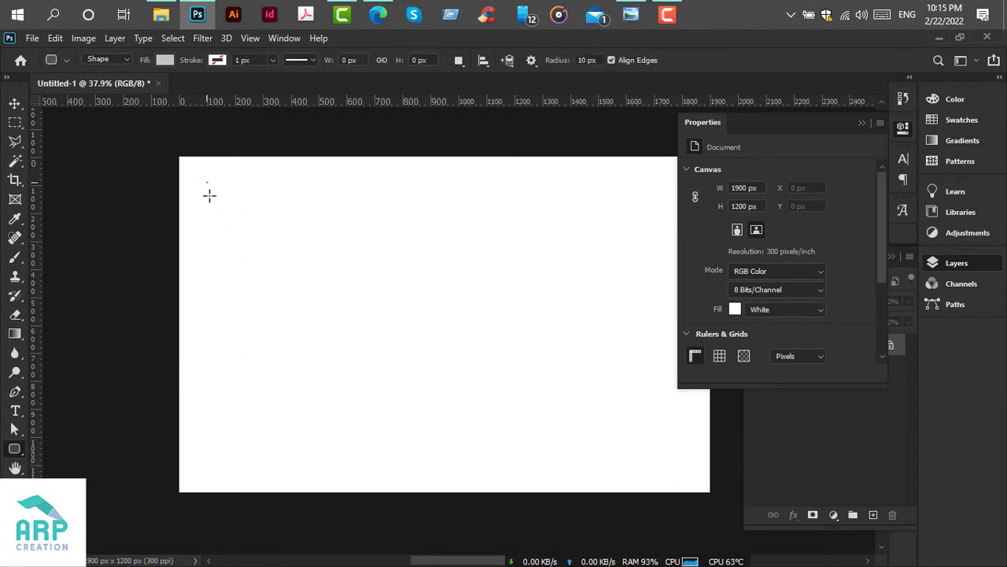
left_click_drag(207, 182, 339, 466)
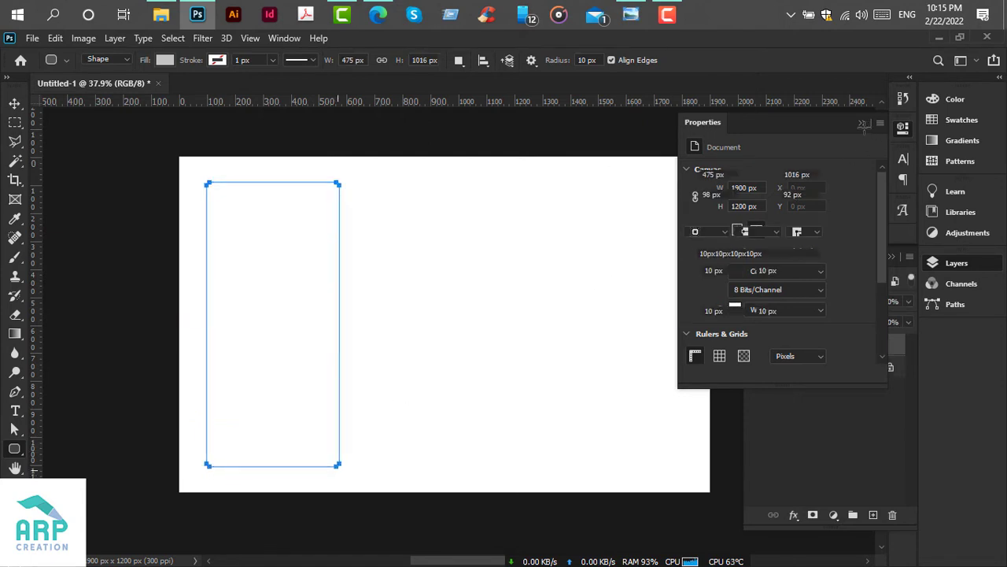
Lower the rectangle's top edge with Free Transform, shortening it to 91.95% height.
left_click(862, 125)
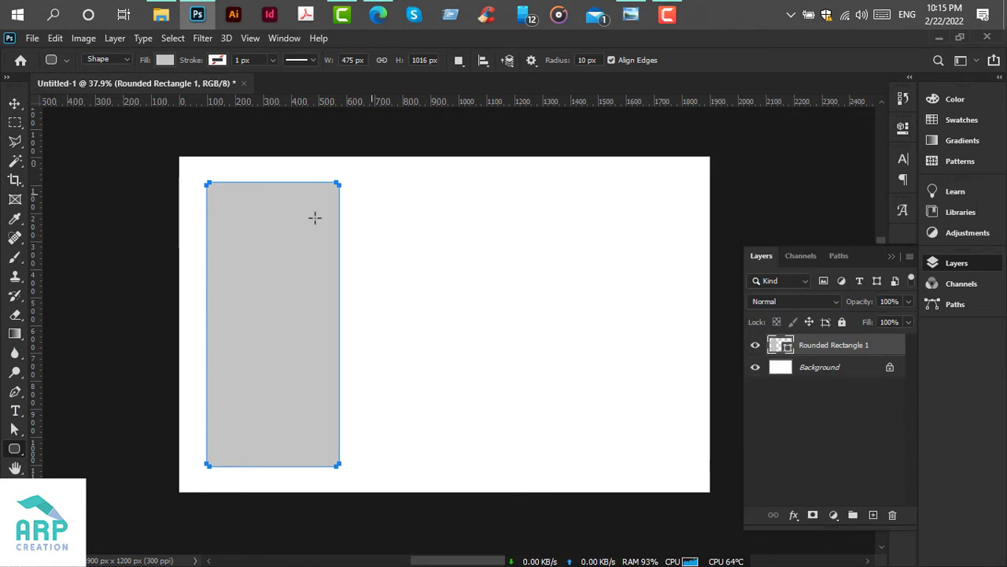
left_click(15, 104)
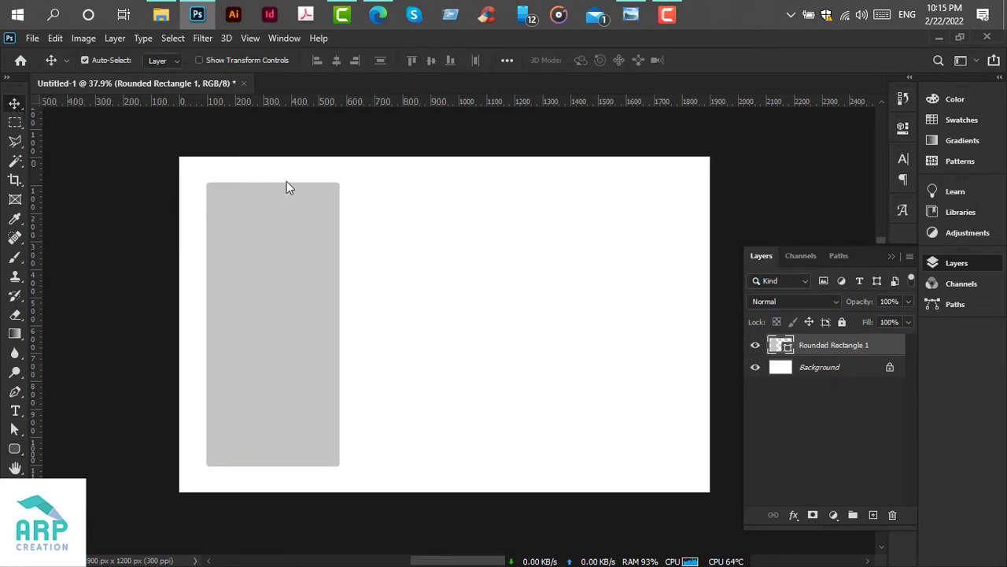
key("ctrl+t")
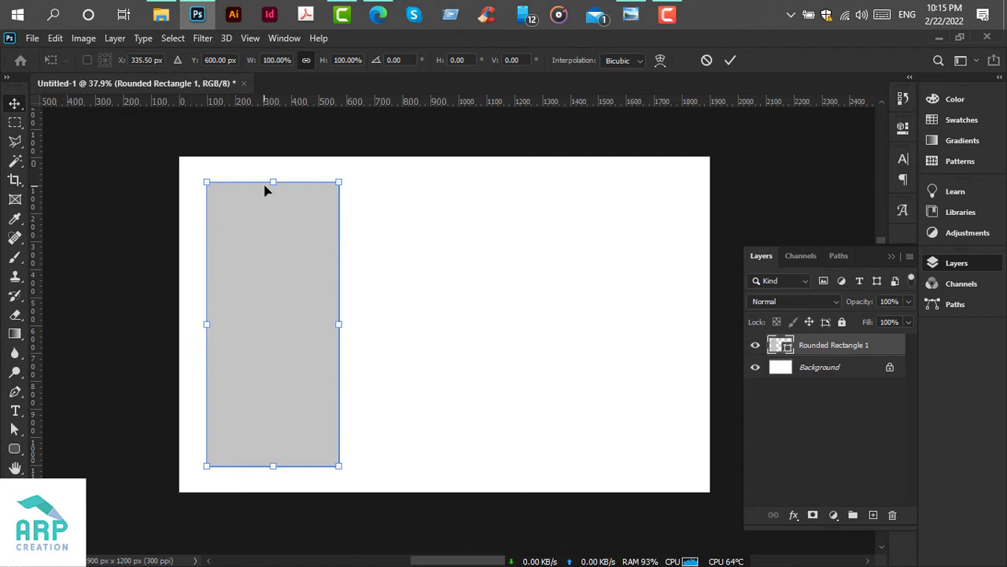
left_click_drag(269, 184, 269, 206)
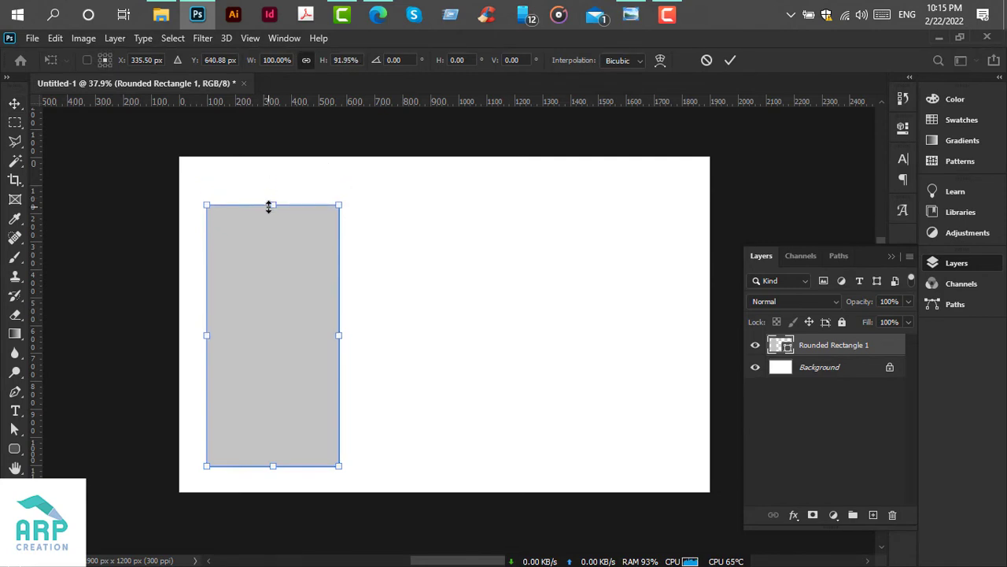
left_click(731, 62)
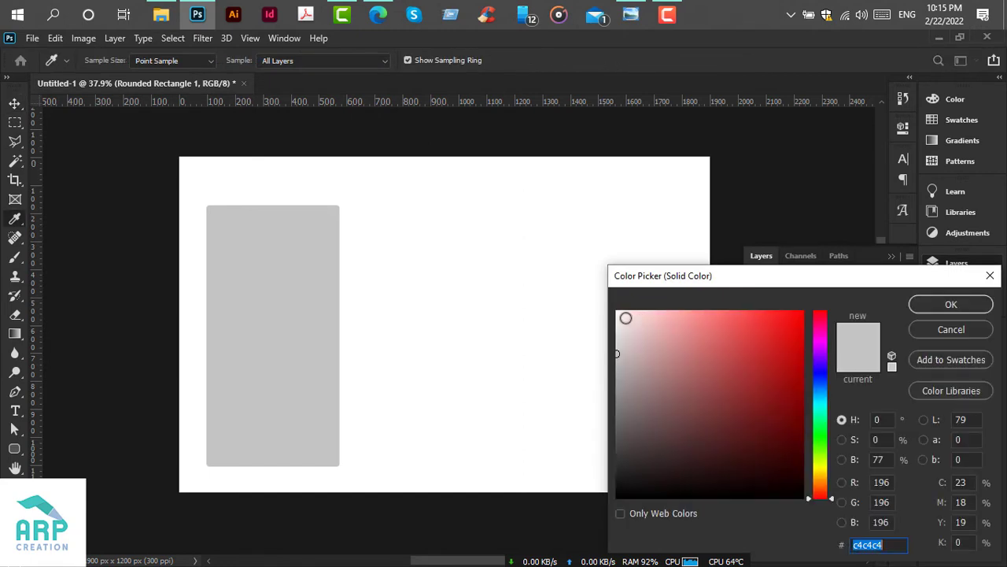
Refill the rounded rectangle with light grey #efefef and fit the canvas in the window.
left_click(617, 322)
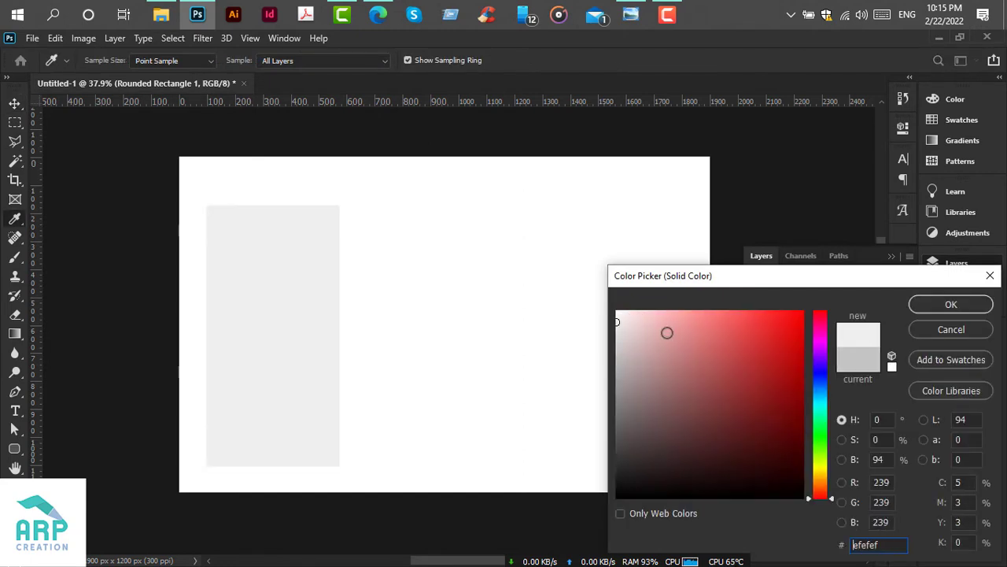
left_click(942, 302)
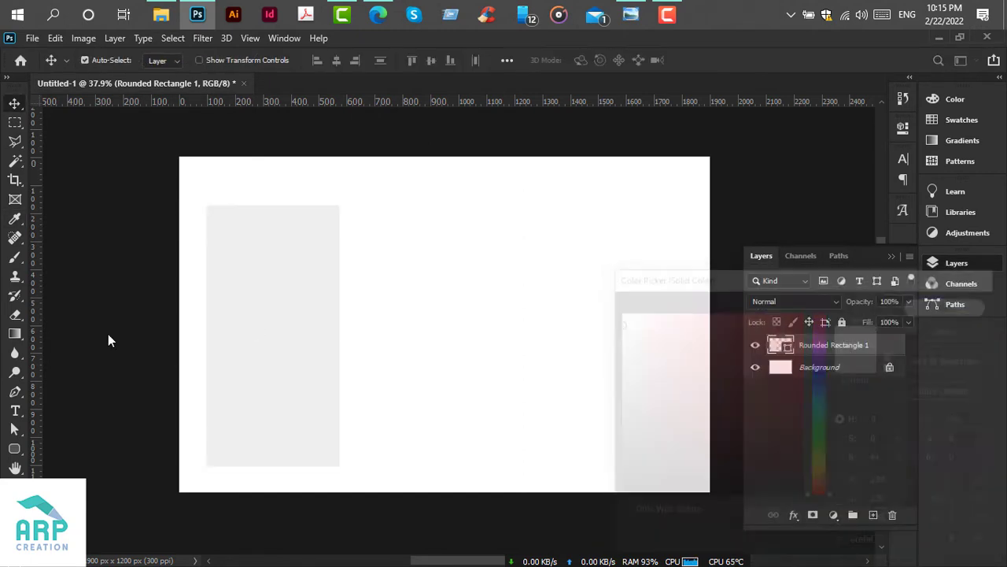
left_click(16, 450)
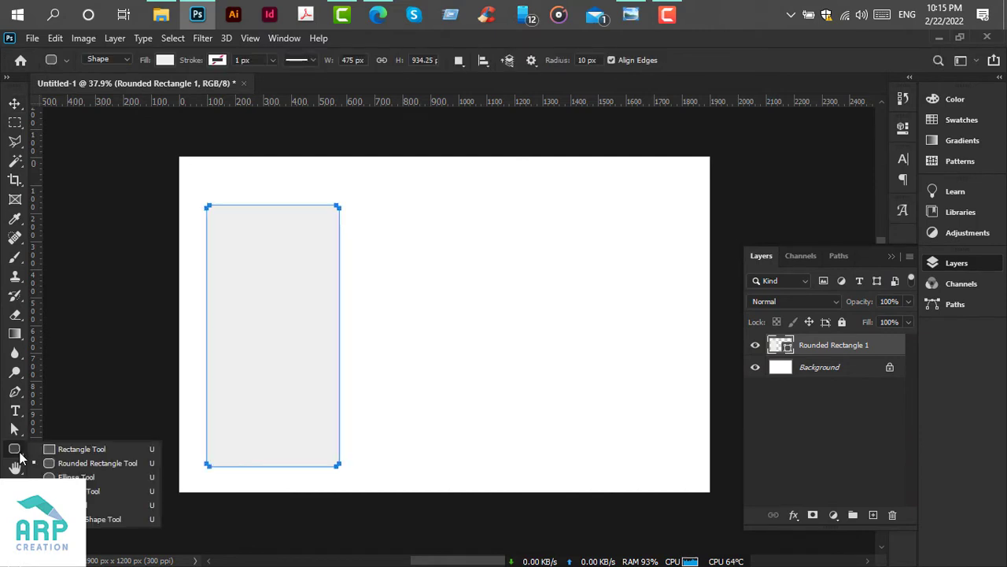
left_click(221, 60)
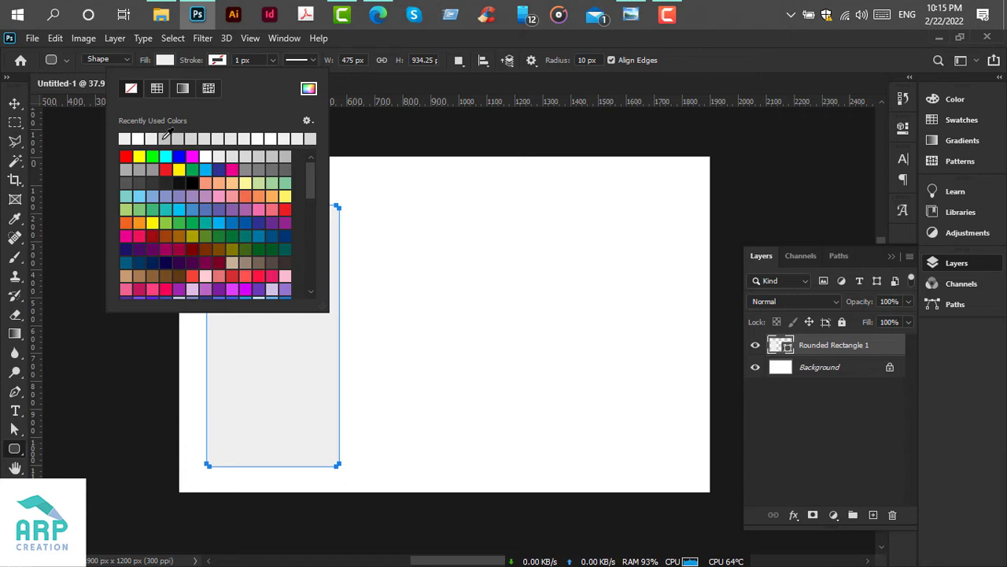
left_click(15, 105)
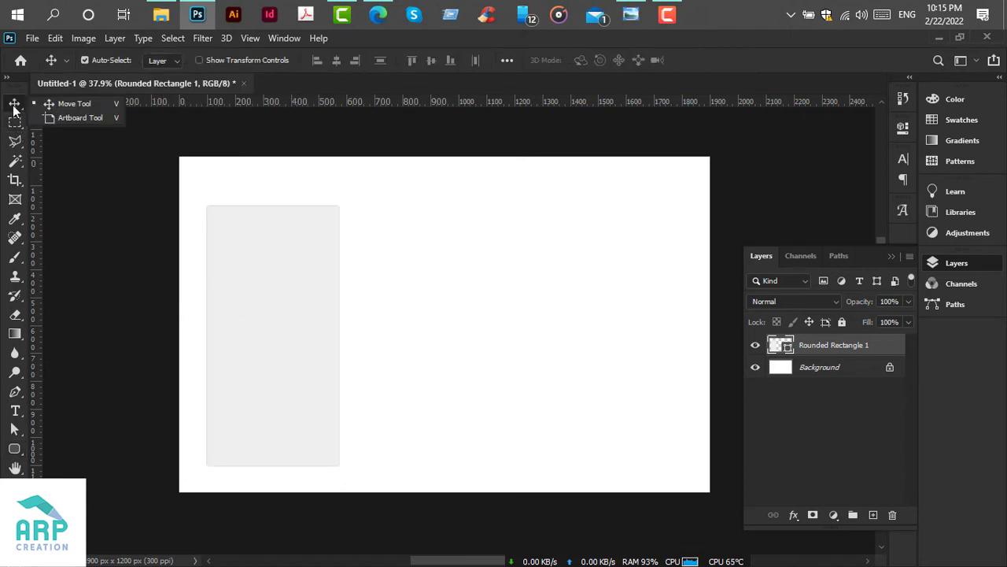
key("ctrl+0")
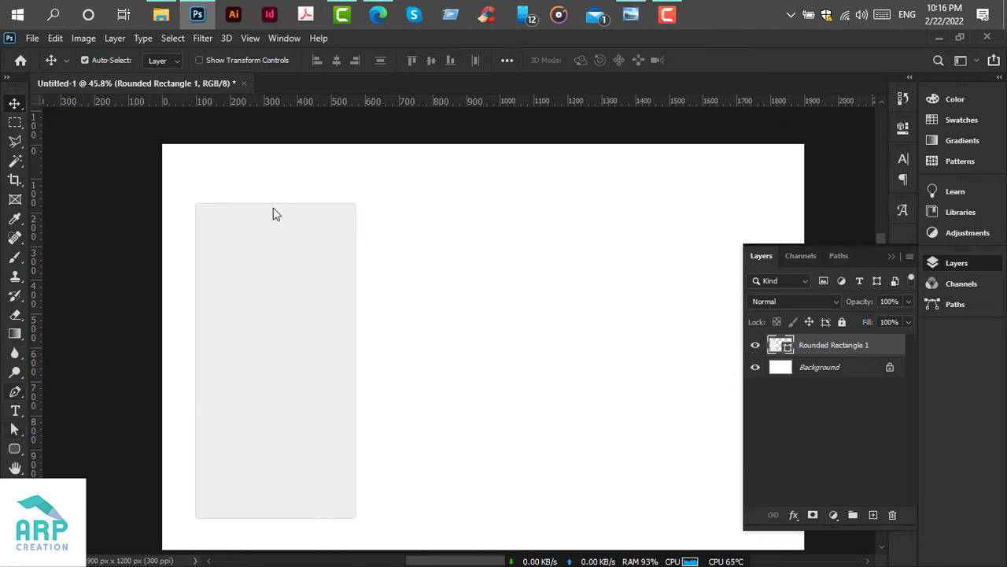
On a new layer, pen the header's left point, V tip, and right point along a horizontal guide.
key("p")
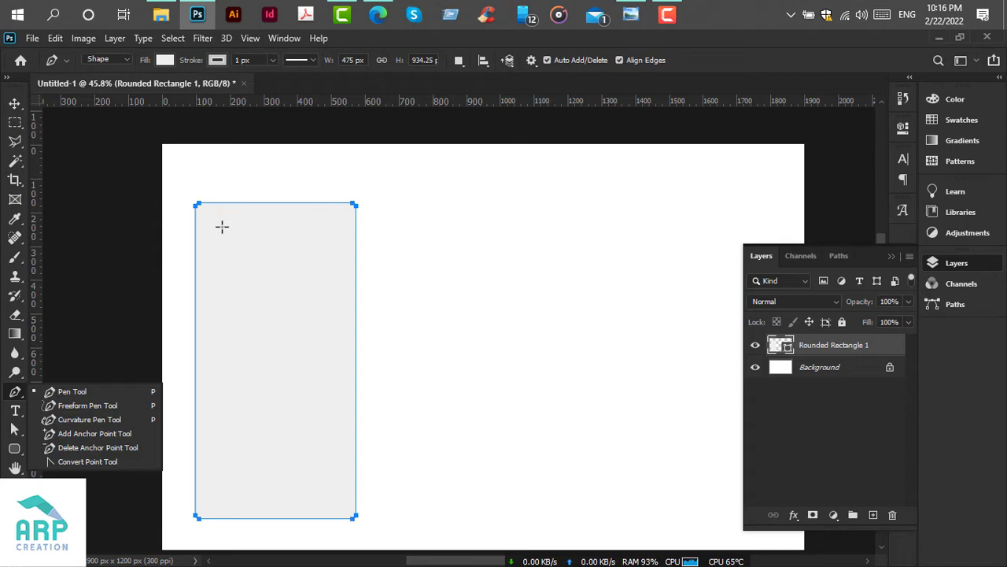
scroll(222, 227, "up", 1)
left_click(193, 234)
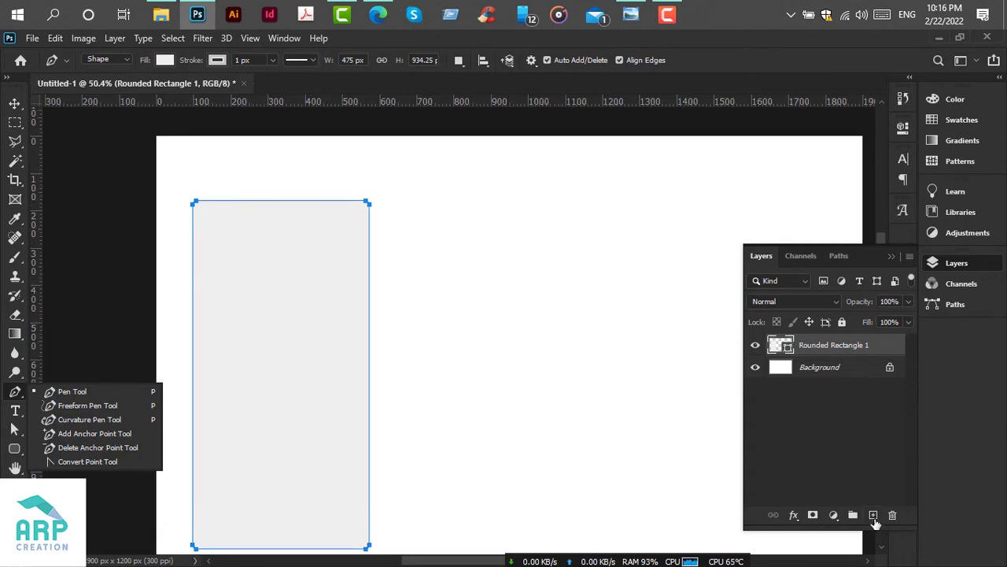
left_click(873, 516)
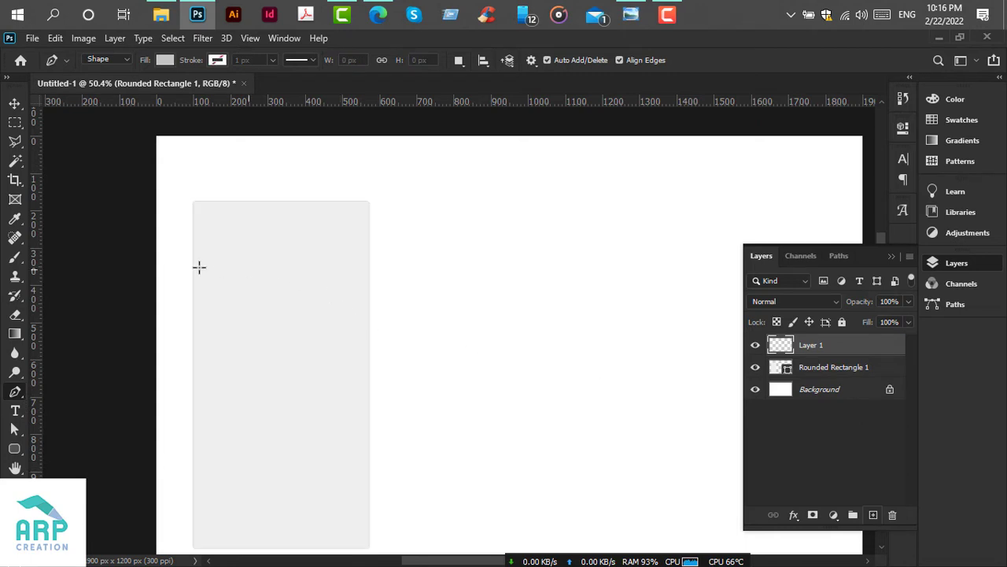
scroll(192, 230, "up", 5)
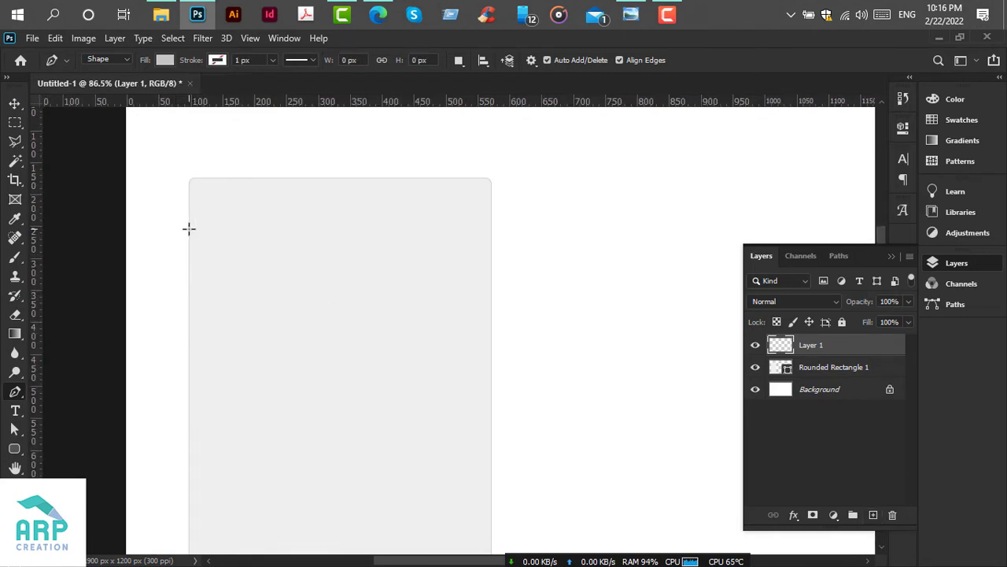
left_click(188, 228)
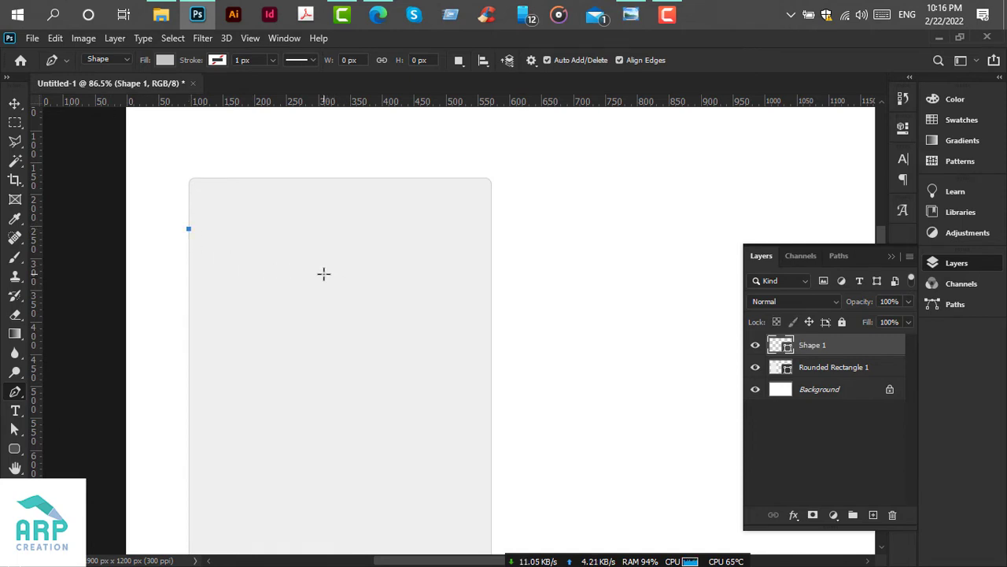
left_click(326, 273)
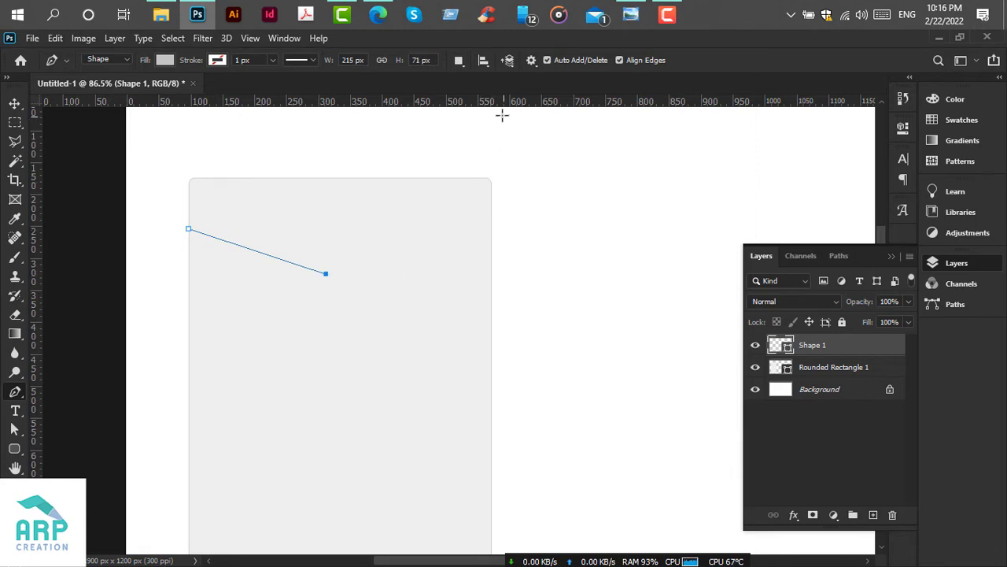
left_click_drag(495, 104, 490, 229)
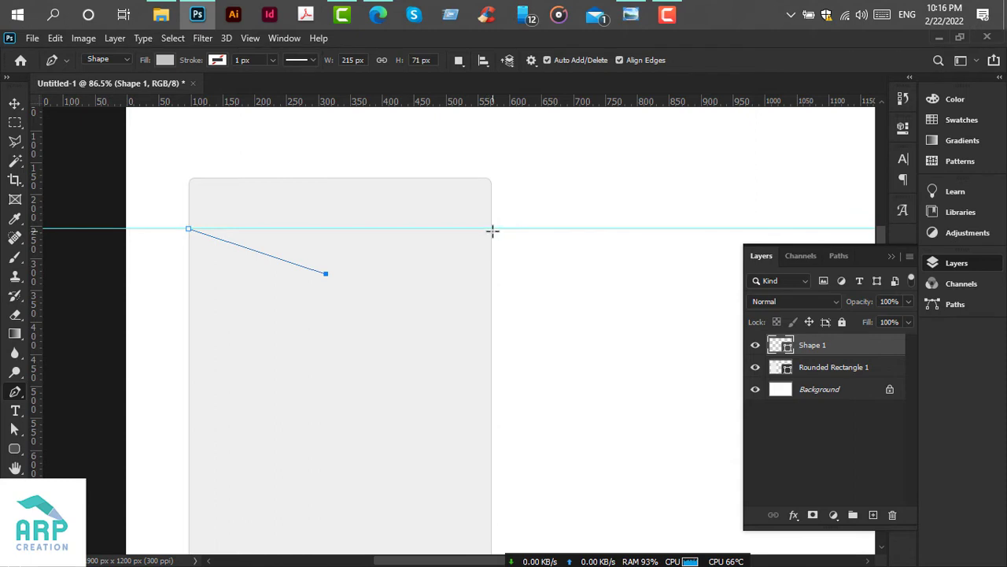
left_click(491, 228)
Extend the header path up around the card's rounded top-right corner.
scroll(483, 200, "up", 3)
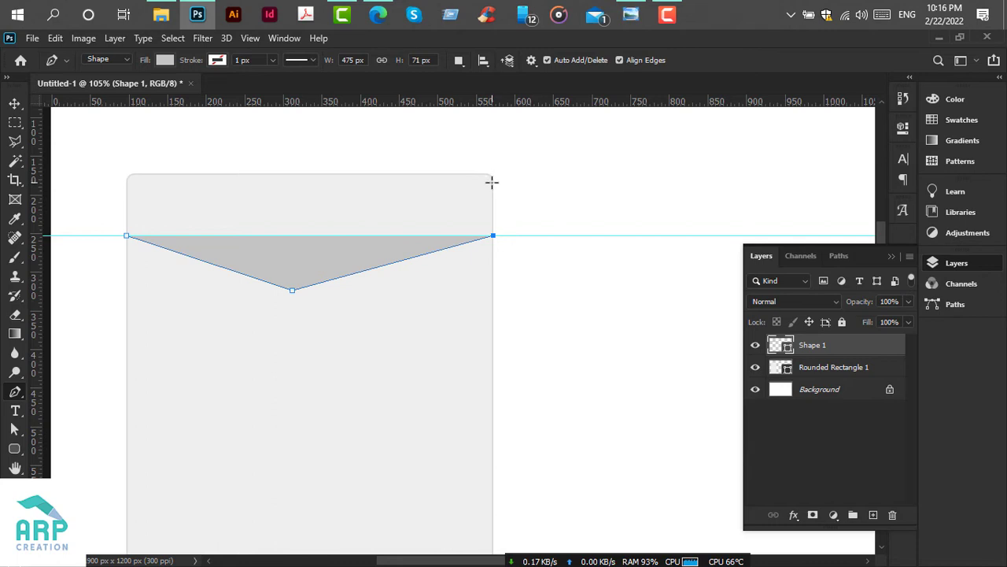
left_click(492, 181)
scroll(484, 175, "up", 5)
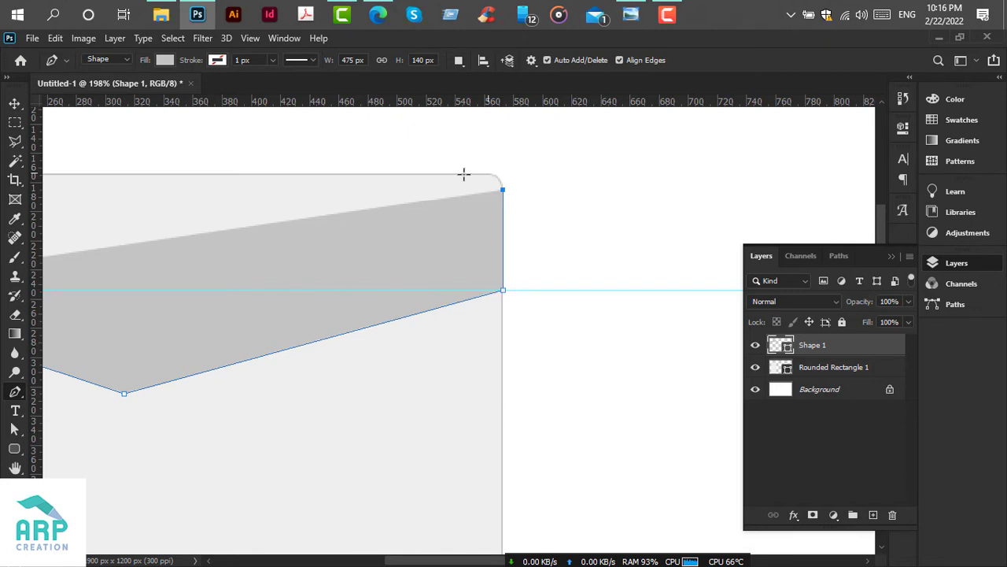
mouse_move(489, 172)
left_mouse_down()
mouse_move(463, 171)
mouse_move(475, 174)
left_mouse_up()
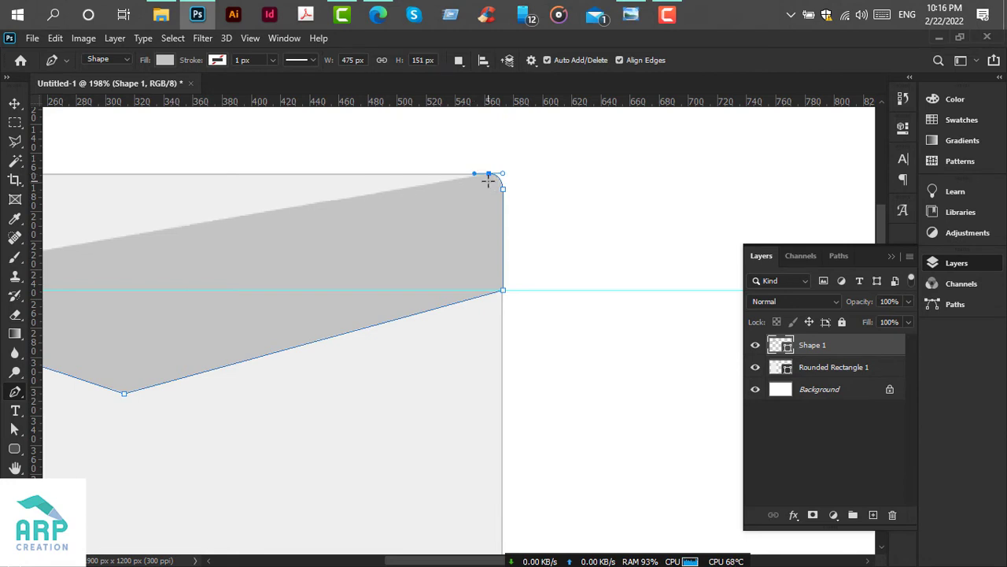
left_click(489, 173, "alt")
scroll(472, 205, "down", 4)
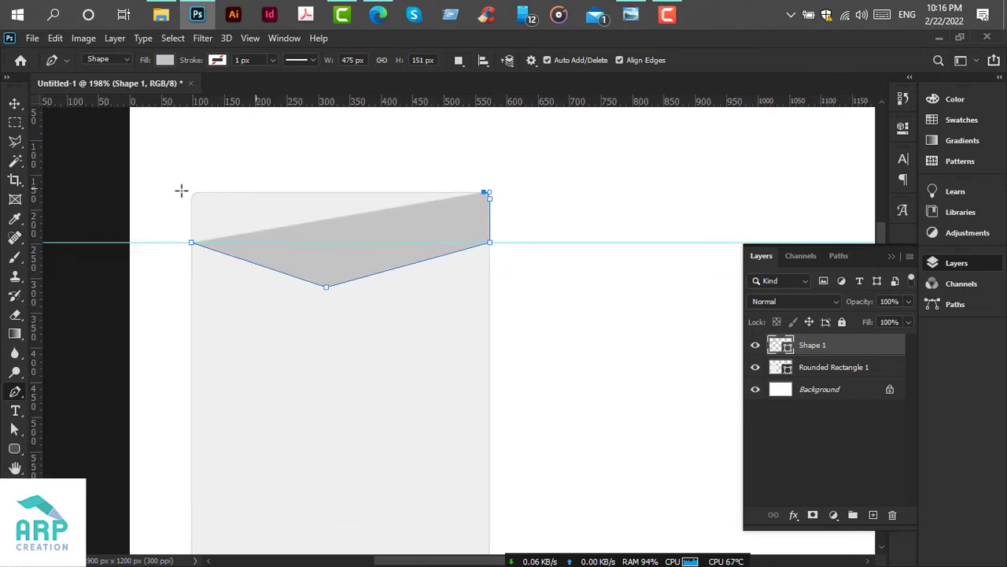
scroll(181, 190, "up", 4)
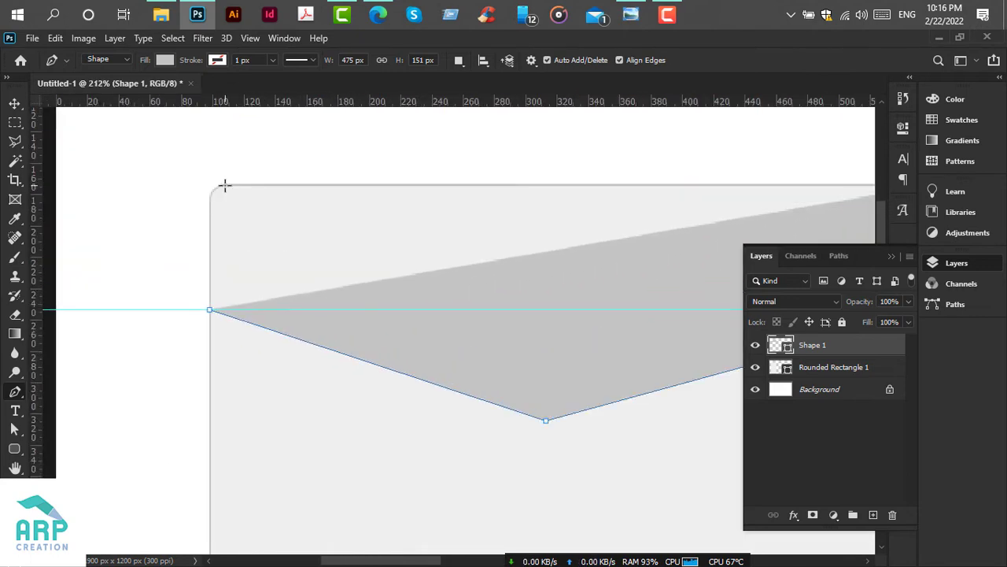
Curve the path around the rounded top-left corner and close the header shape.
left_click(224, 184)
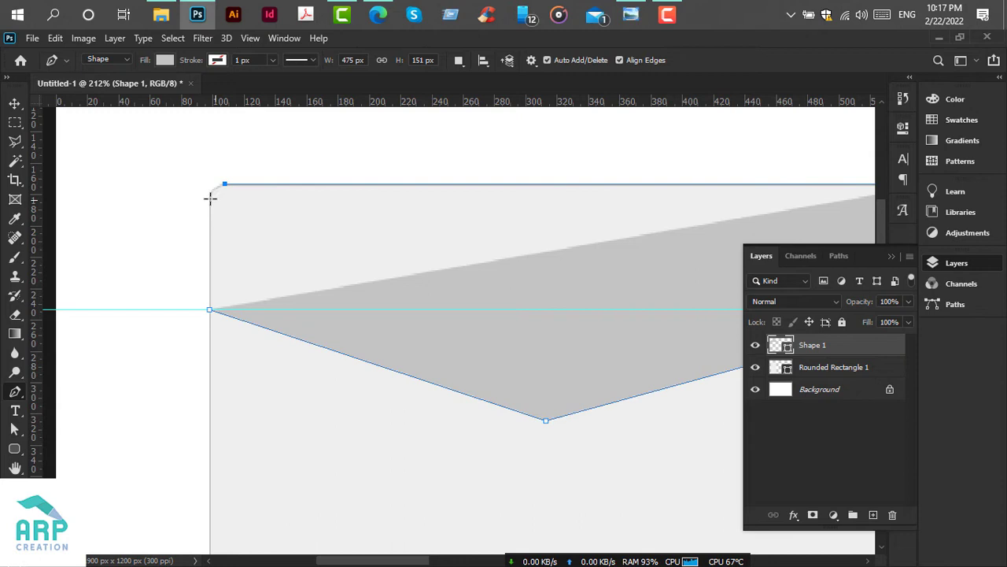
scroll(210, 197, "up", 3)
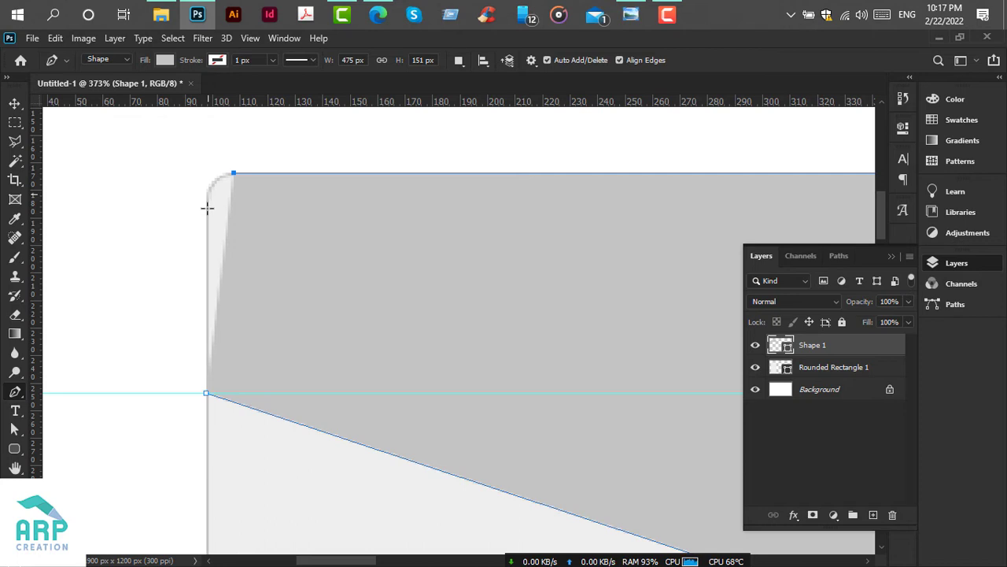
left_click_drag(207, 194, 202, 214)
left_click(206, 195)
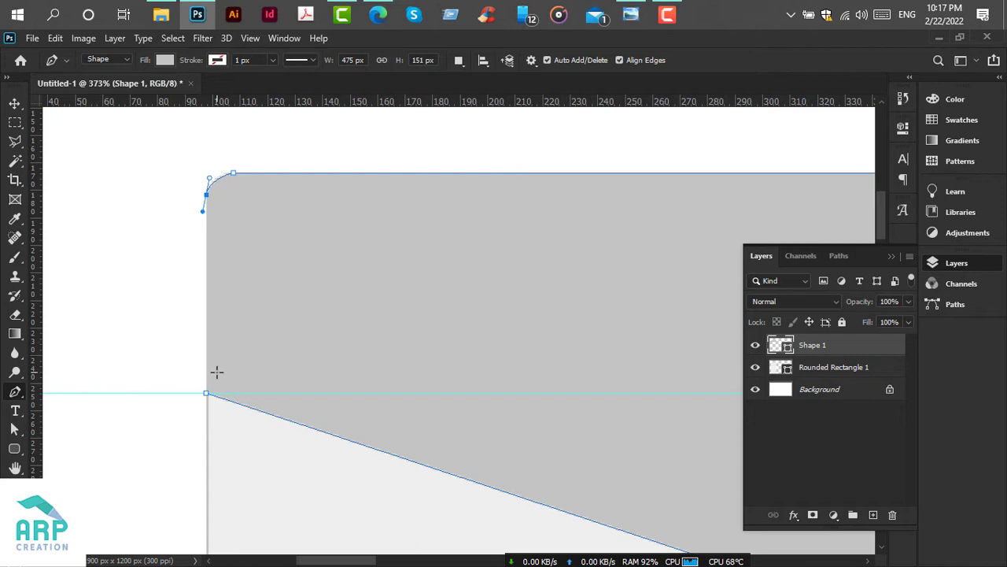
left_click(205, 195)
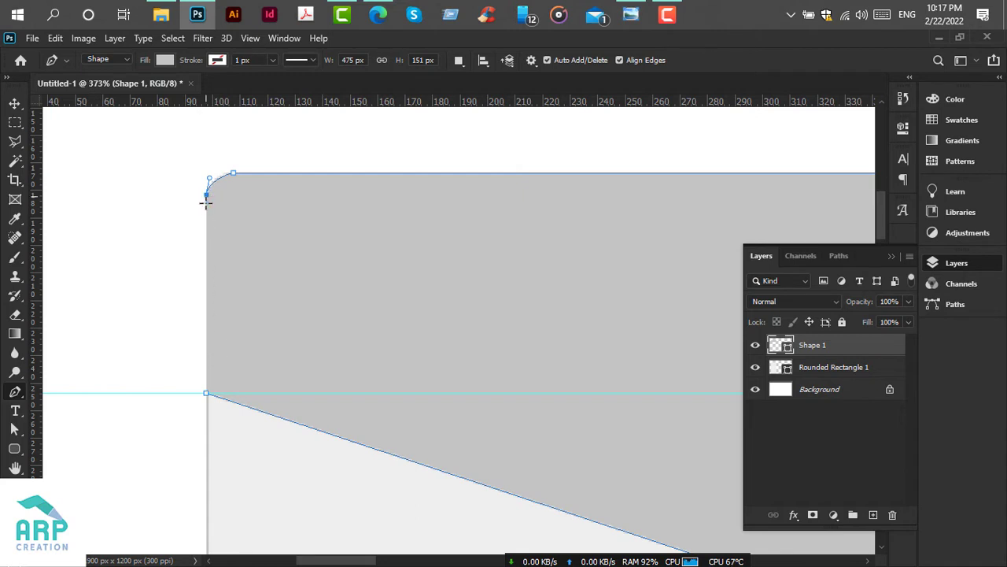
left_click(207, 395)
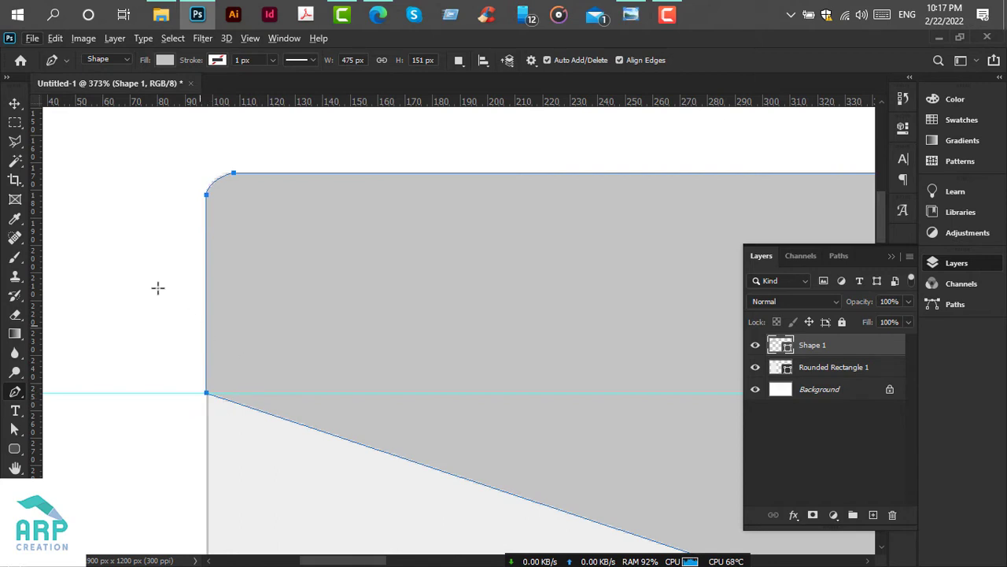
scroll(157, 288, "down", 1)
scroll(118, 248, "down", 5)
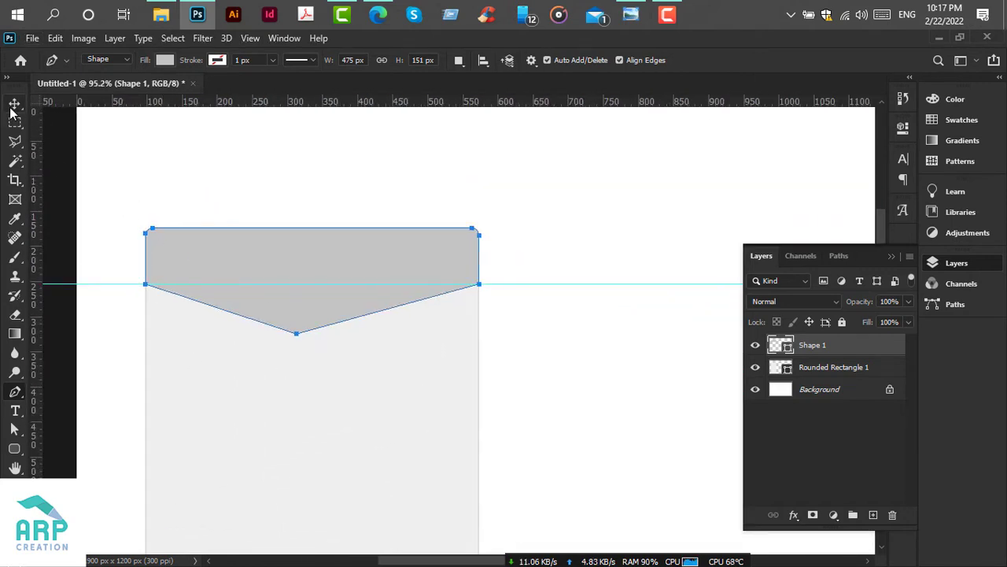
Fill the header shape with a purple swatch.
left_click(13, 108)
left_click(14, 449)
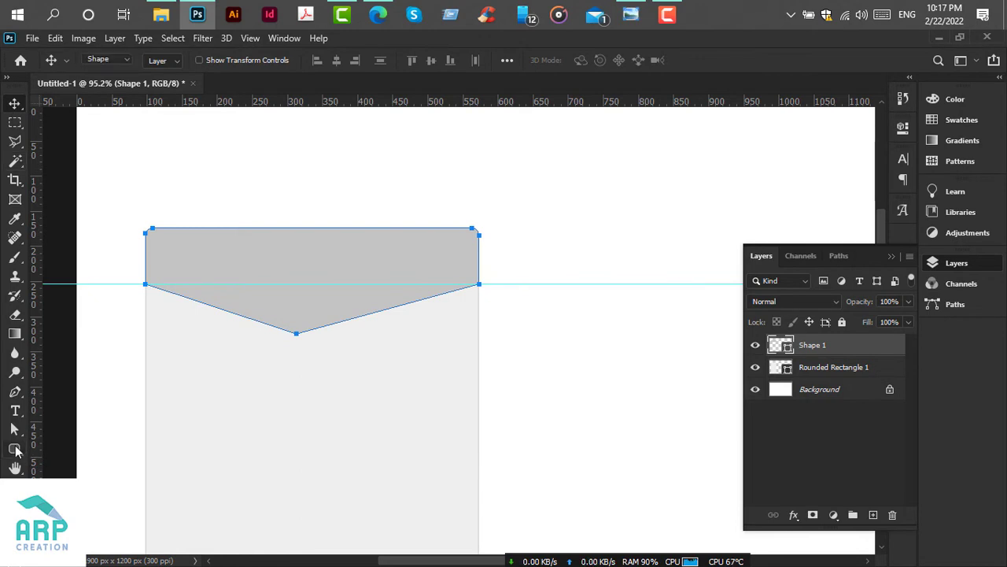
left_click(164, 61)
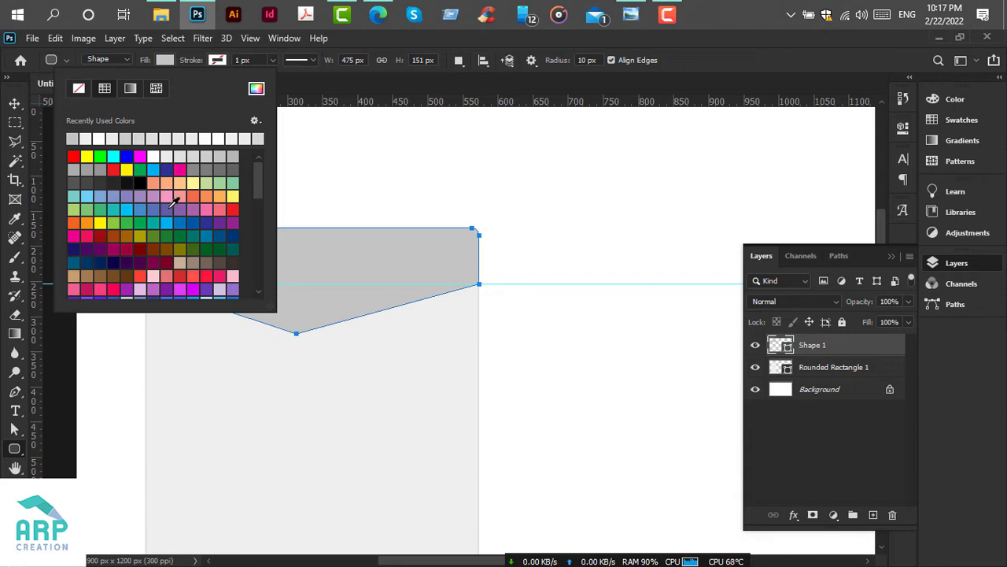
scroll(206, 273, "down", 1)
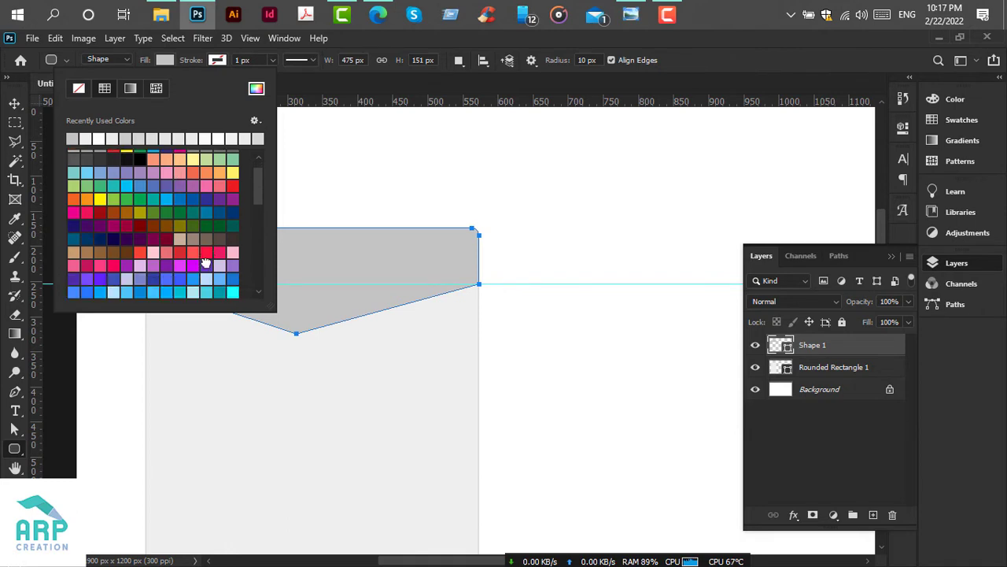
left_click(207, 265)
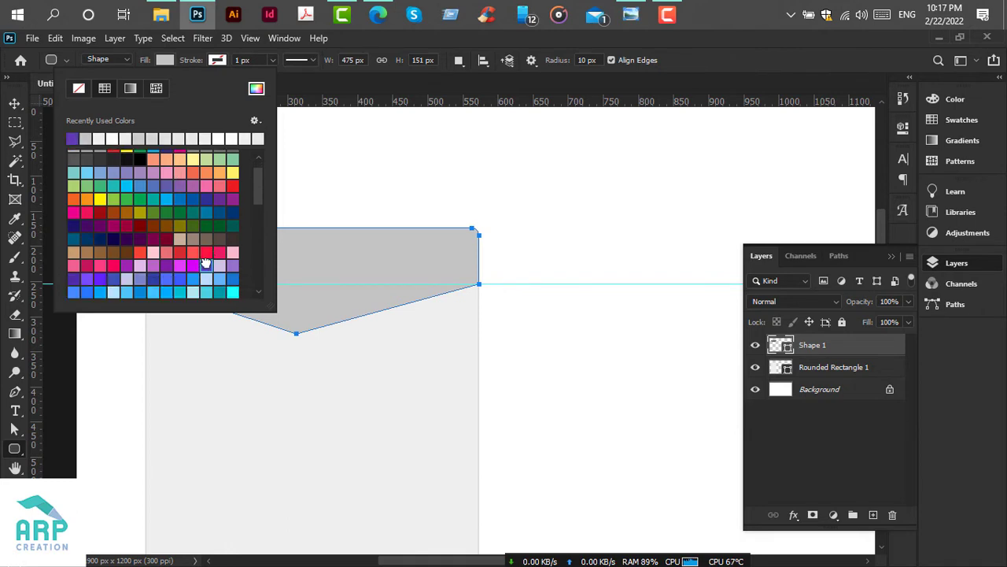
Refine the header fill to #9b44dd in the Color Picker, comparing with the reference image.
left_click(630, 14)
left_click(197, 14)
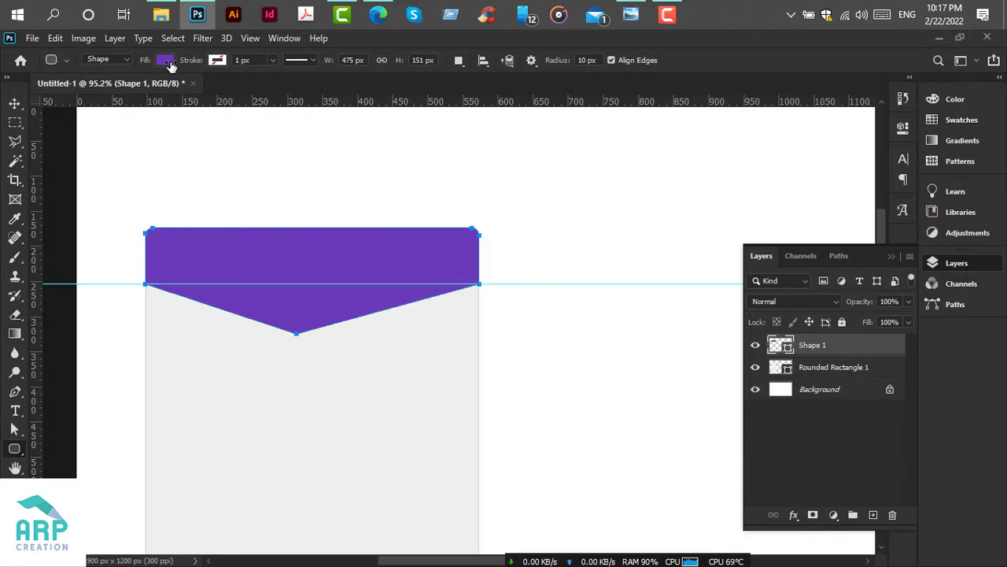
left_click(167, 60)
left_click(255, 89)
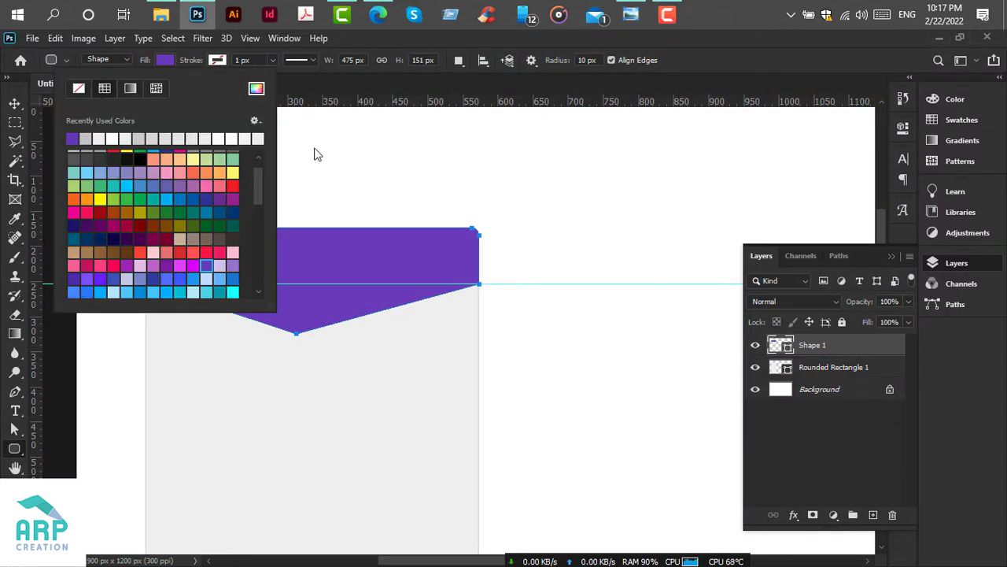
left_click(822, 354)
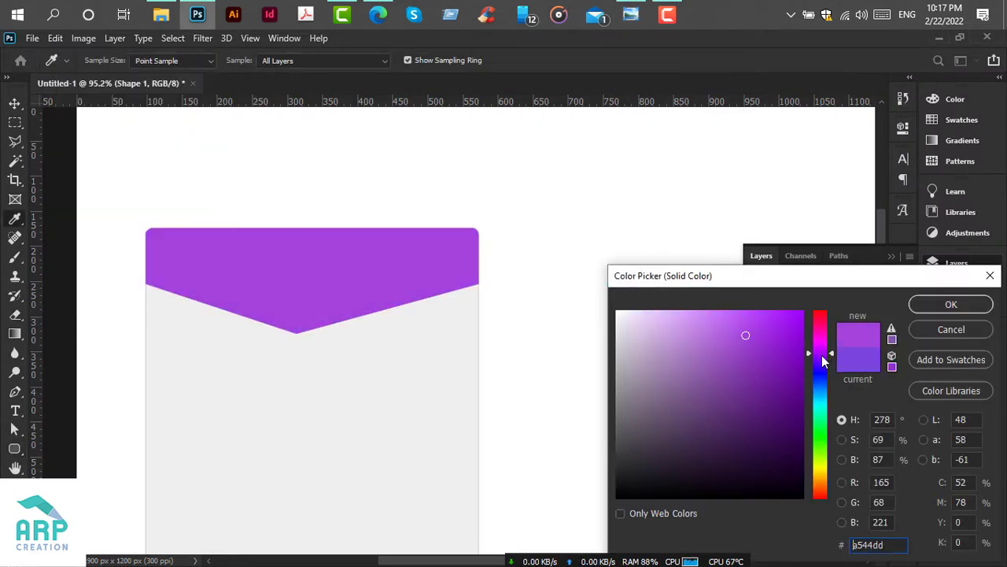
left_click(822, 355)
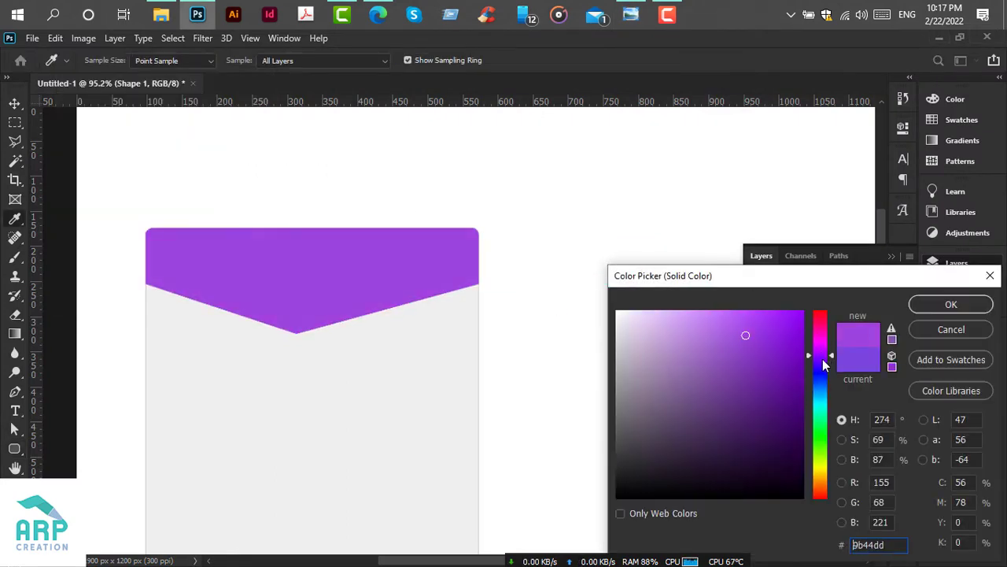
left_click(944, 307)
left_click(631, 14)
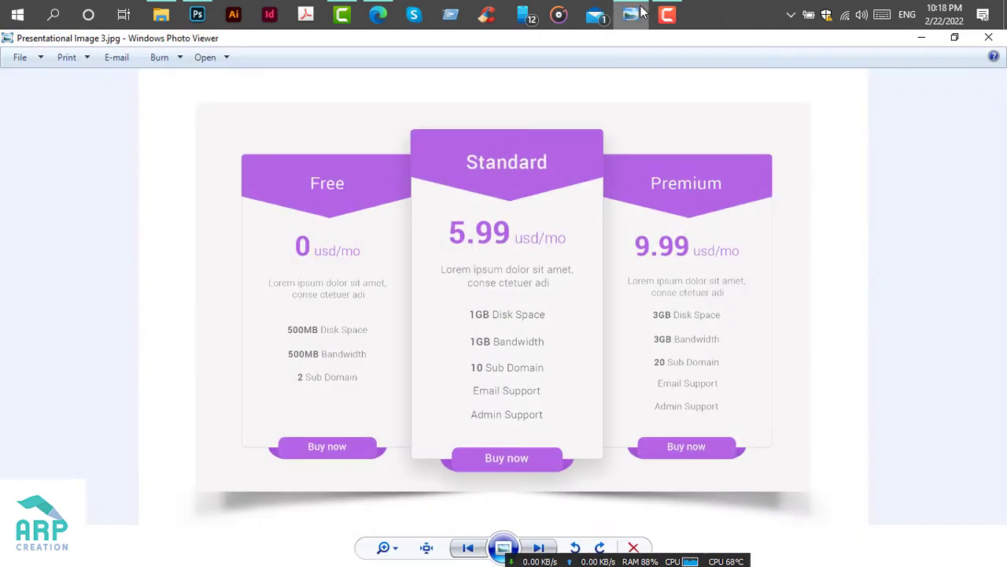
left_click(630, 14)
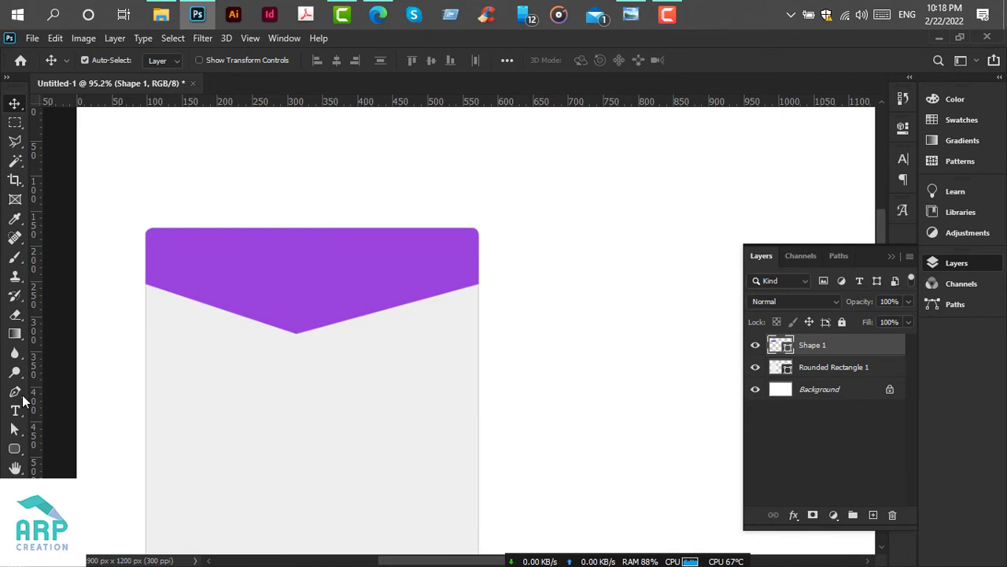
Add the white 'Free' title text on the purple header, sized 12.56 pt.
left_click(16, 411)
left_click(274, 198)
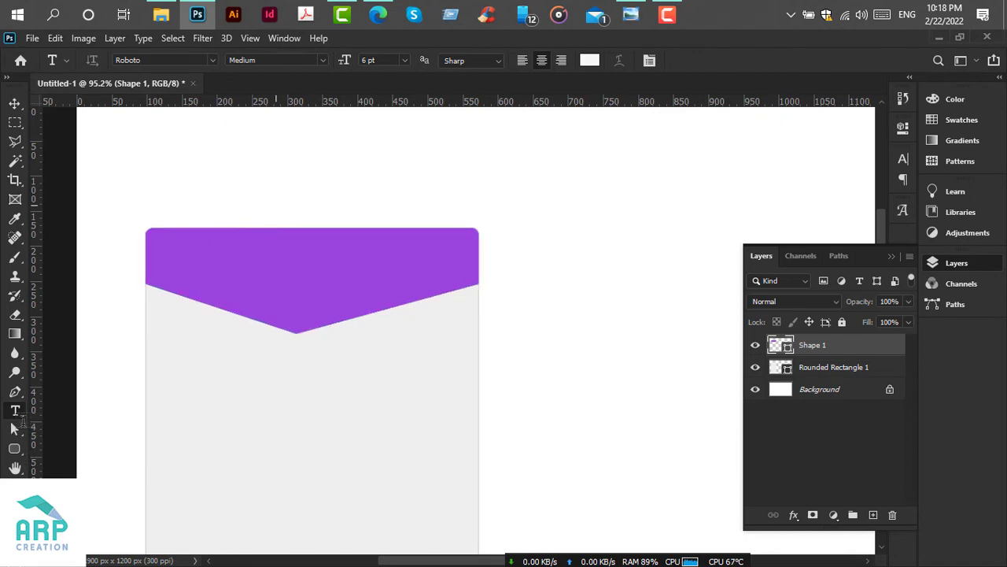
left_click(276, 199)
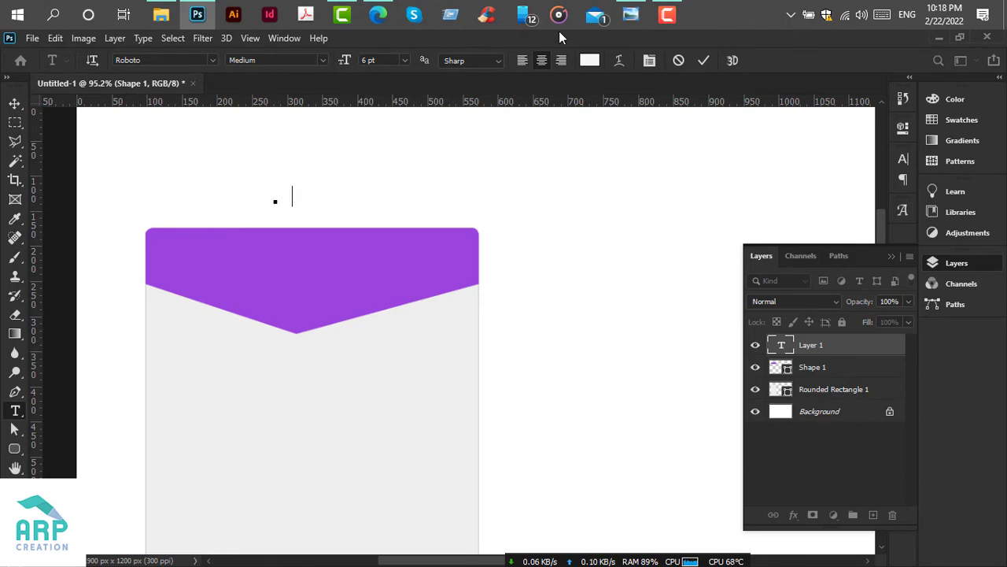
left_click(632, 14)
left_click(648, 8)
key("ctrl+a")
type("$19")
left_click_drag(292, 200, 303, 288)
key("ctrl+a")
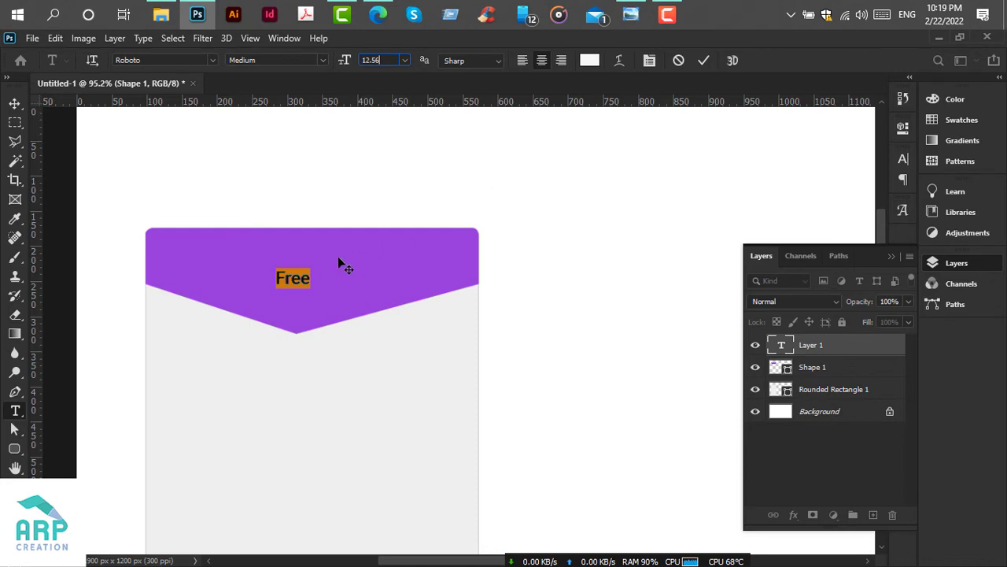
key("Return")
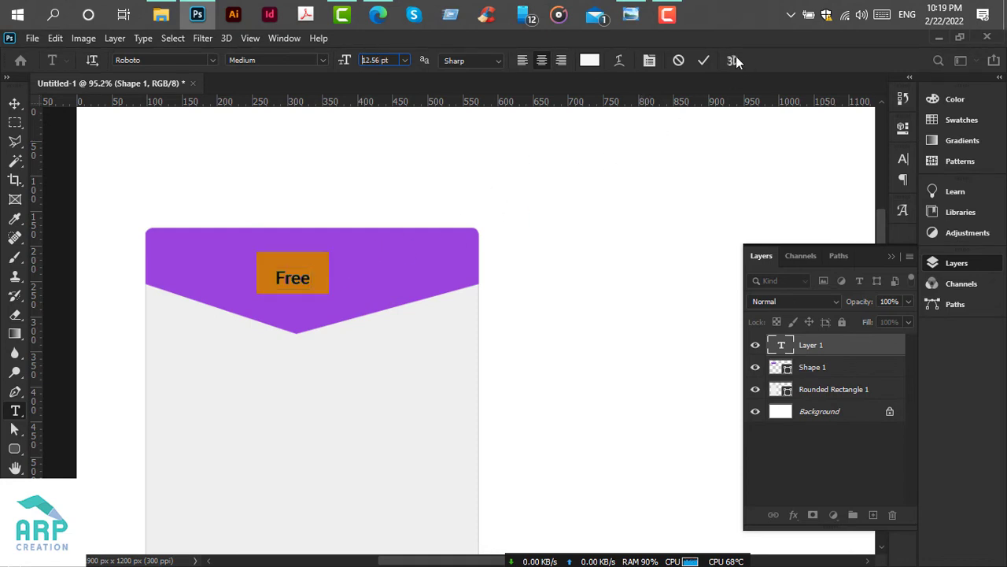
left_click(703, 61)
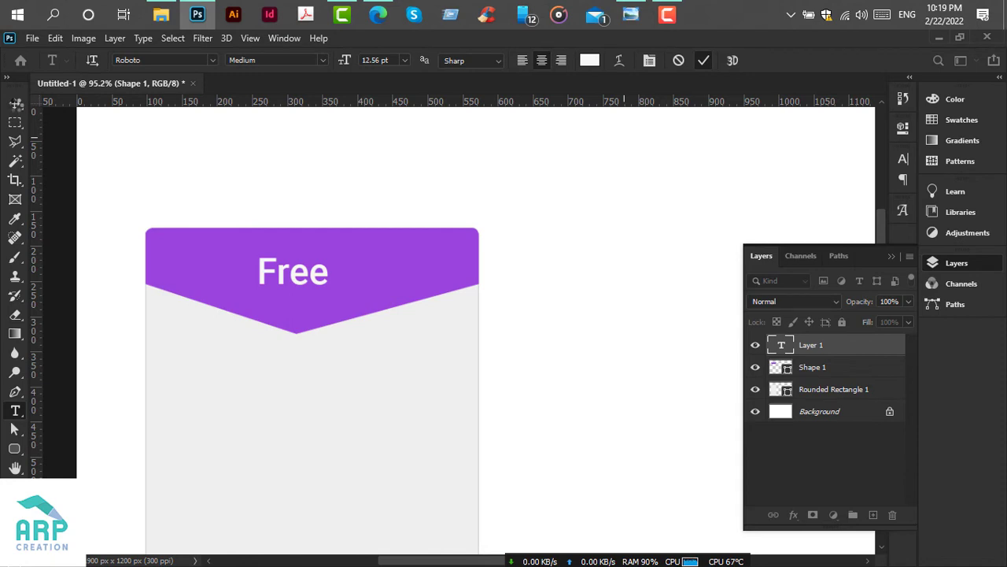
Nudge the Free label into the centre of the banner and recheck the reference.
left_click(16, 104)
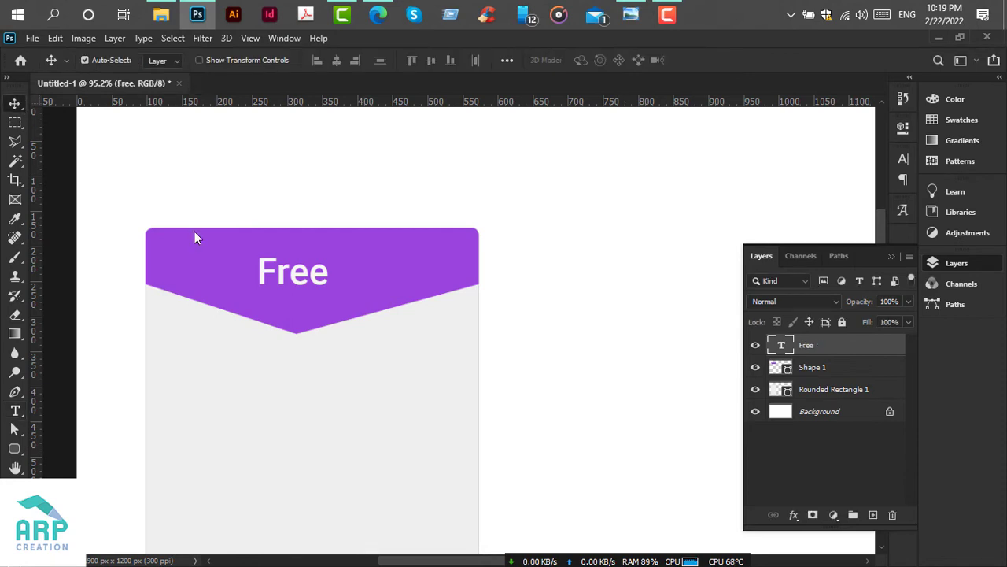
mouse_move(285, 280)
left_mouse_down()
mouse_move(288, 293)
mouse_move(288, 279)
left_mouse_up()
scroll(334, 319, "down", 4)
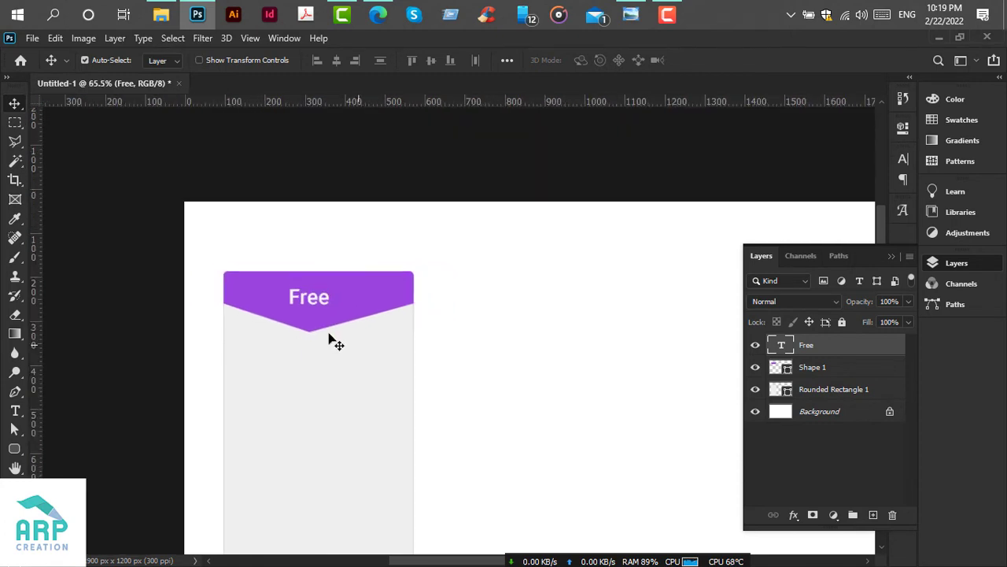
key("Down")
key("Down")
key("Down")
key("Down")
key("Down")
key("Down")
key("Right")
key("Right")
key("Right")
key("Right")
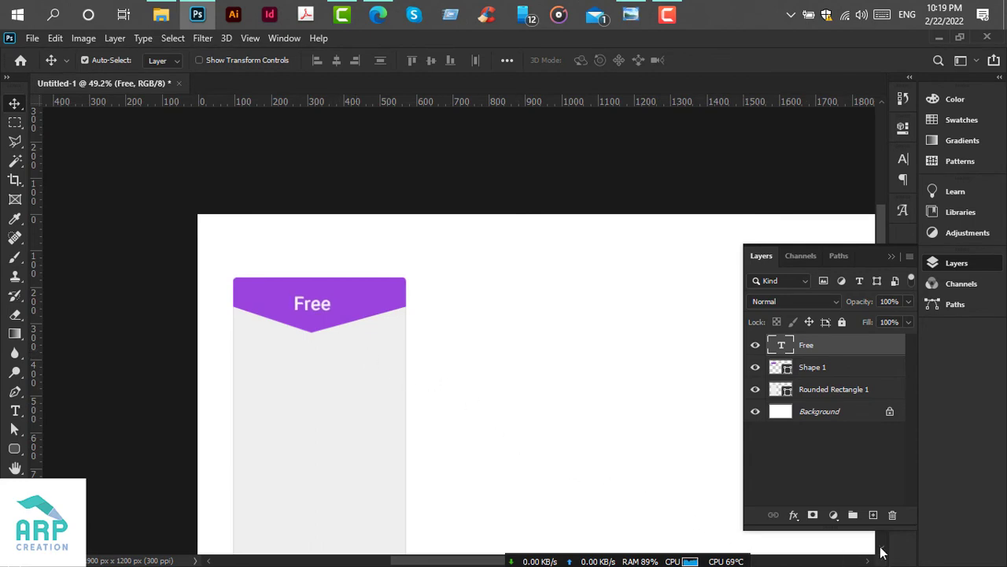
scroll(881, 551, "down", 3)
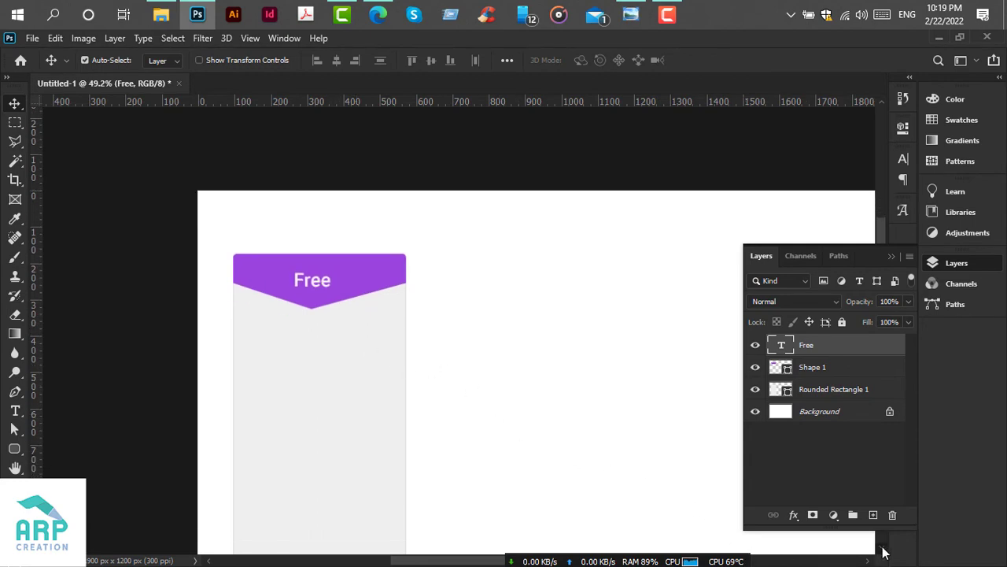
left_click(630, 12)
Add a '0 usd/mo' price line below the banner, coloured purple #9b44dd.
left_click(630, 12)
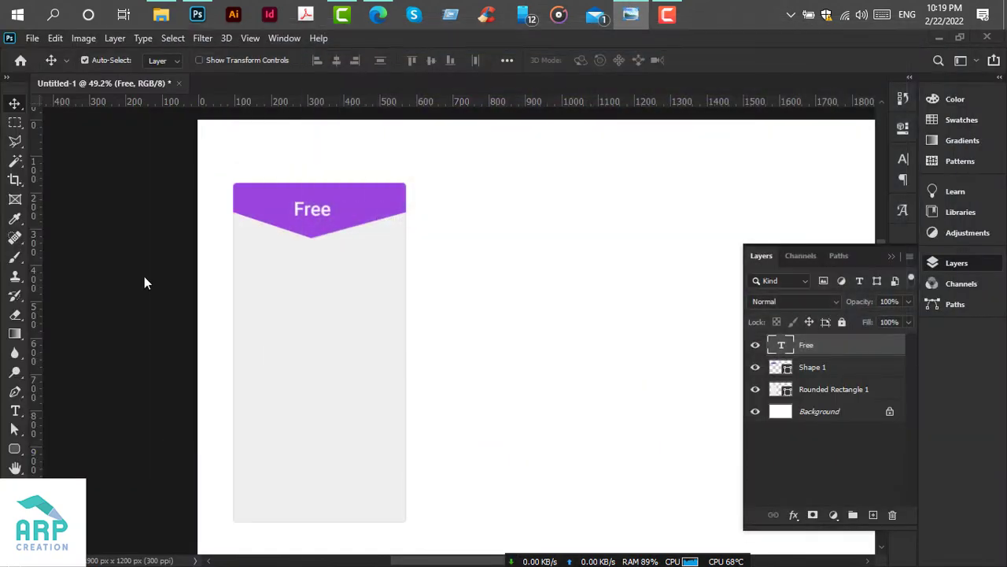
left_click(15, 410)
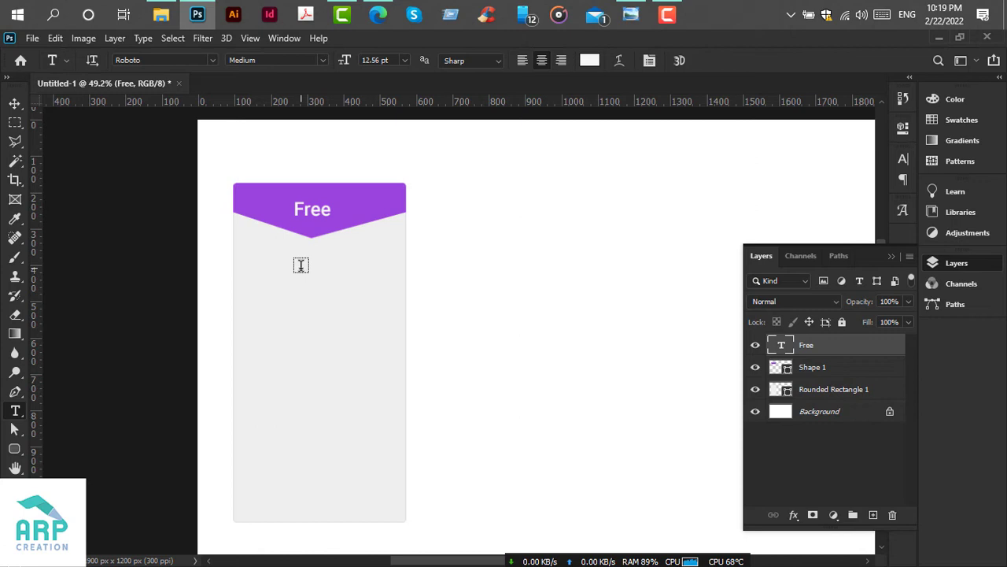
left_click(300, 266)
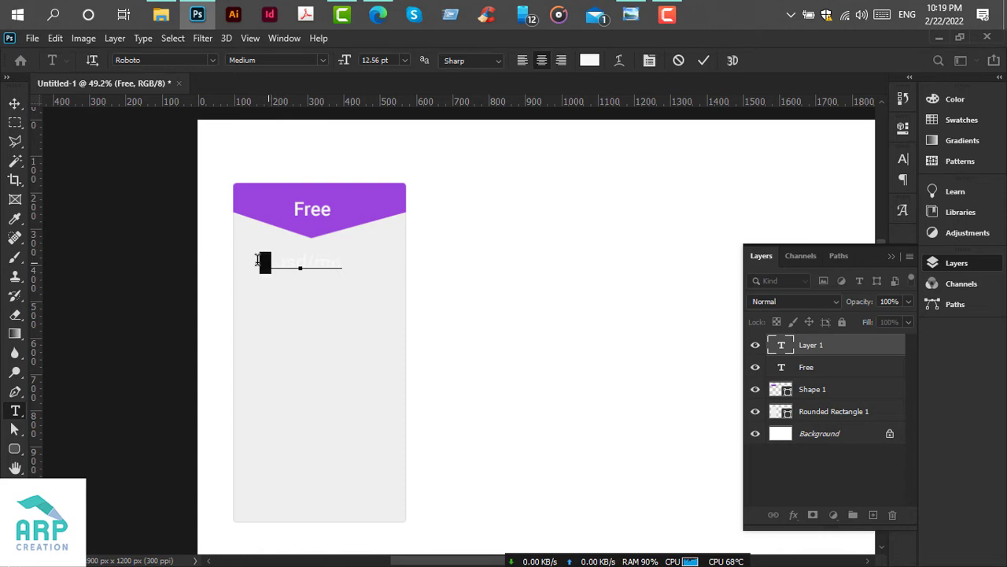
left_click(636, 8)
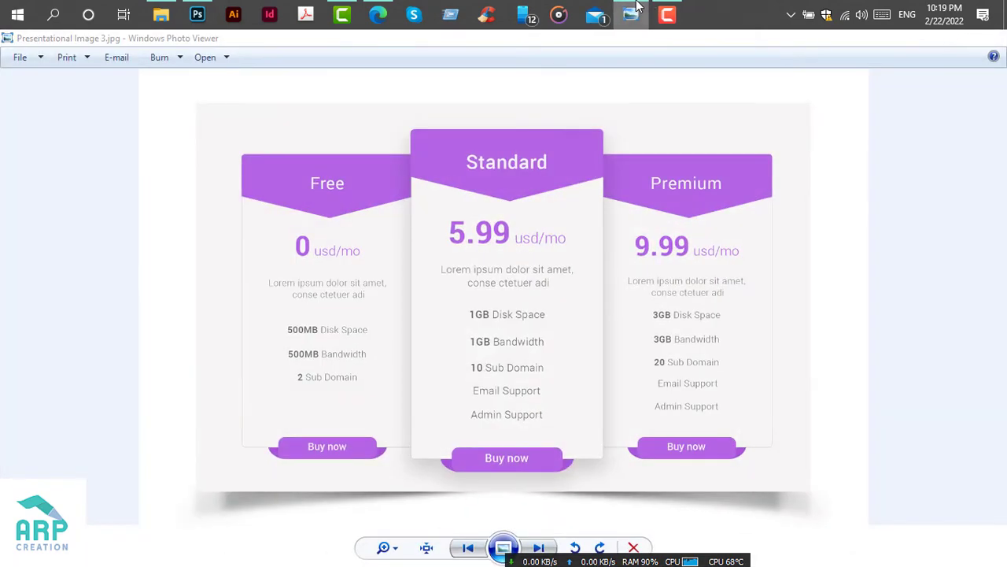
left_click(636, 8)
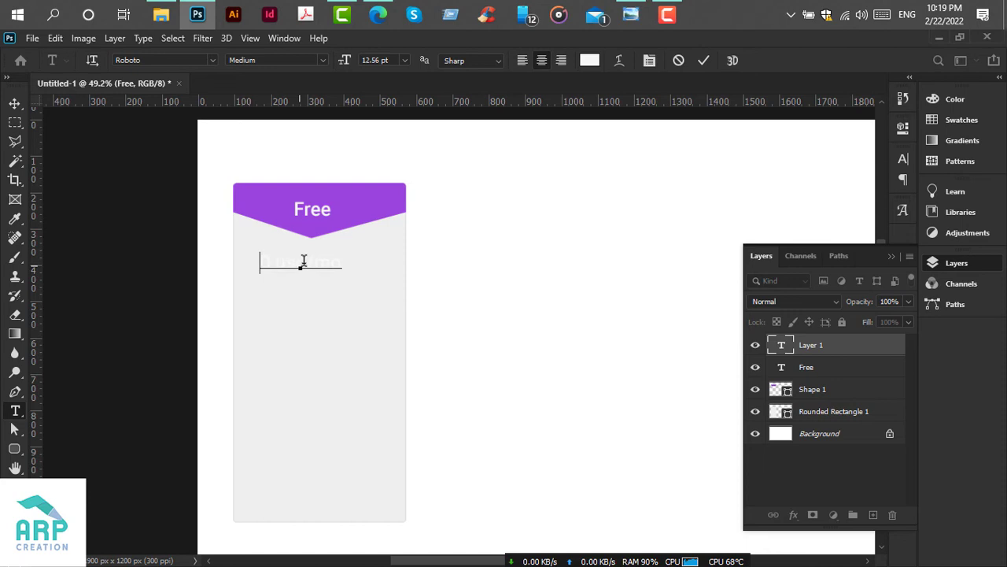
key("ctrl+a")
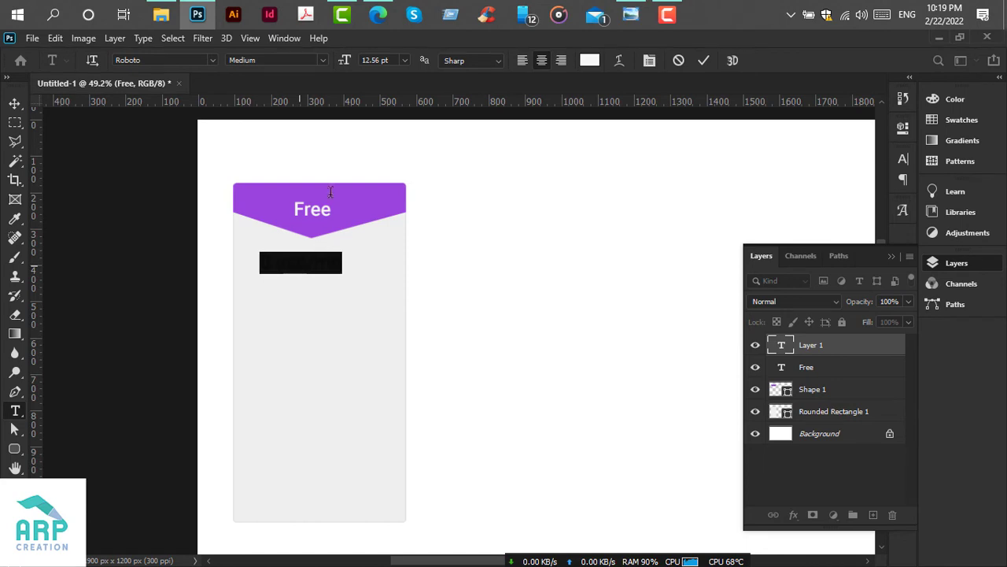
left_click(587, 61)
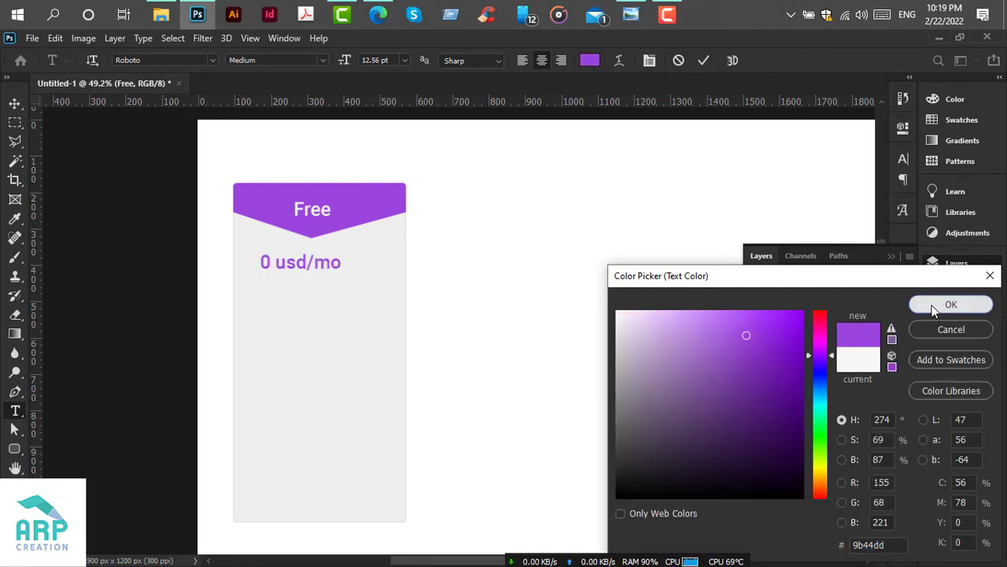
left_click(936, 307)
left_click(285, 265)
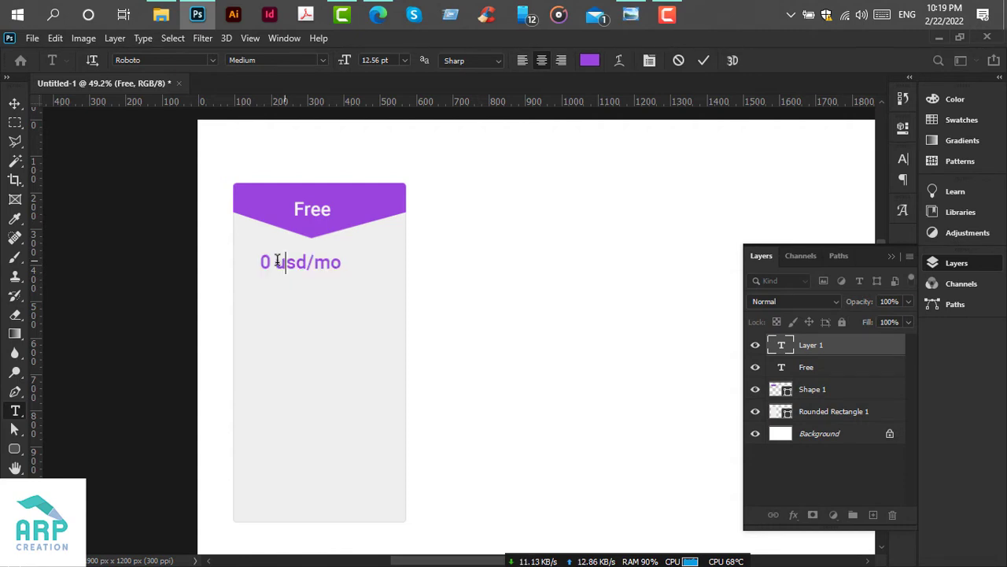
scroll(279, 275, "up", 1)
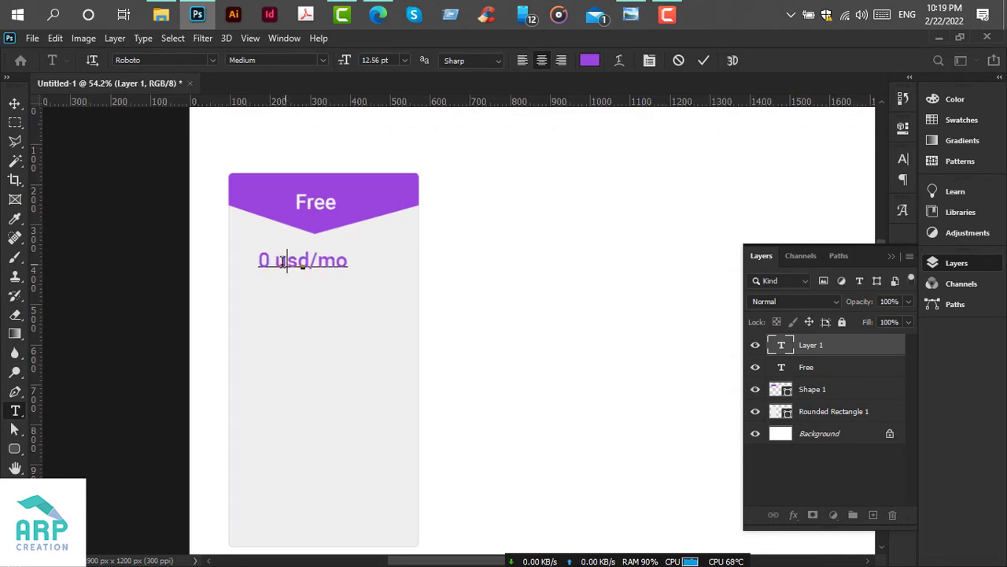
Set 'usd/mo' in the price line to the Regular weight.
left_click_drag(275, 260, 356, 265)
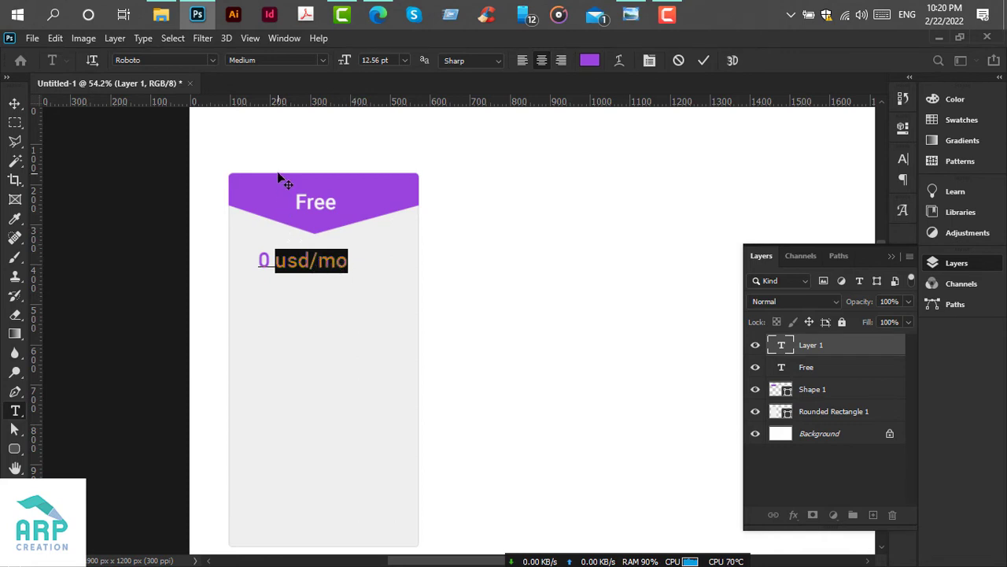
left_click(273, 69)
key("Up")
left_click(288, 264)
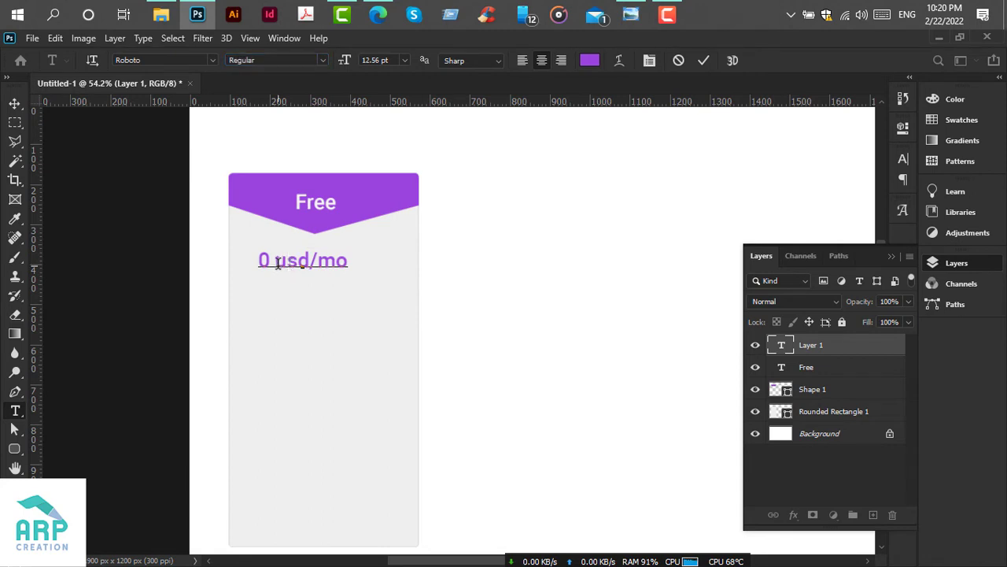
left_click_drag(277, 264, 354, 268)
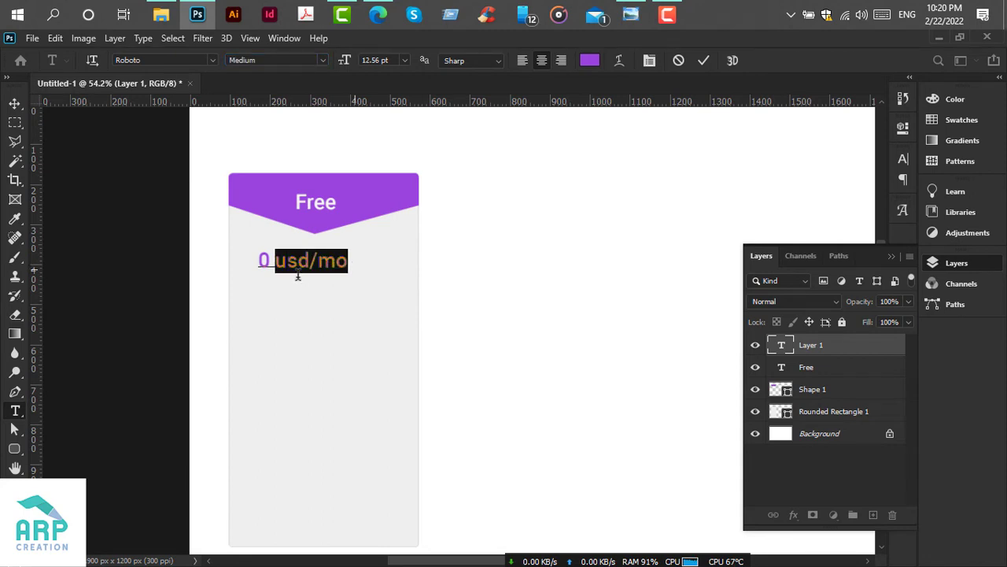
left_click(273, 59)
key("Up")
Make the '0' in the price line Bold and enlarge its font size.
left_click(268, 262)
left_click_drag(269, 262, 257, 262)
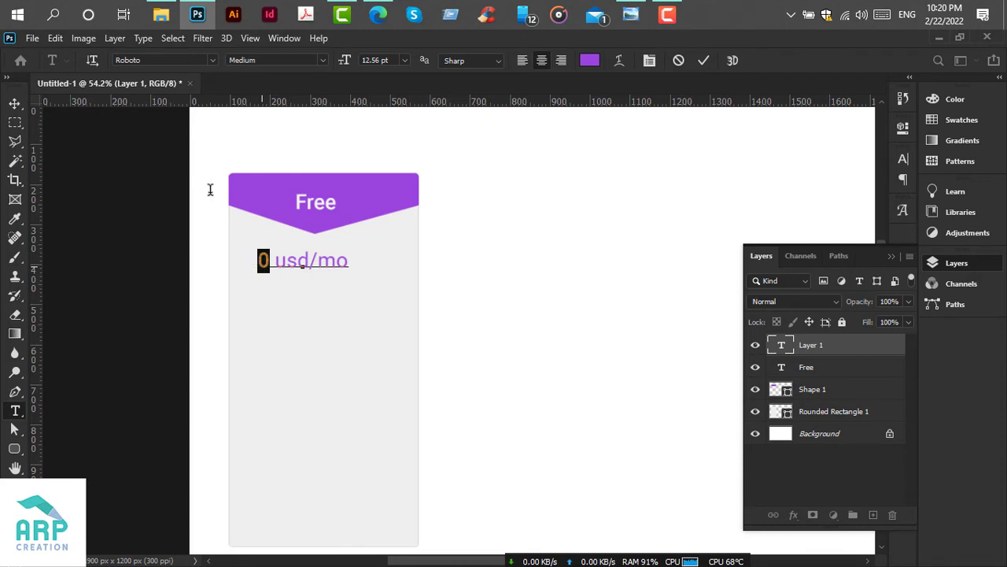
left_click(291, 60)
type("b")
left_click(324, 59)
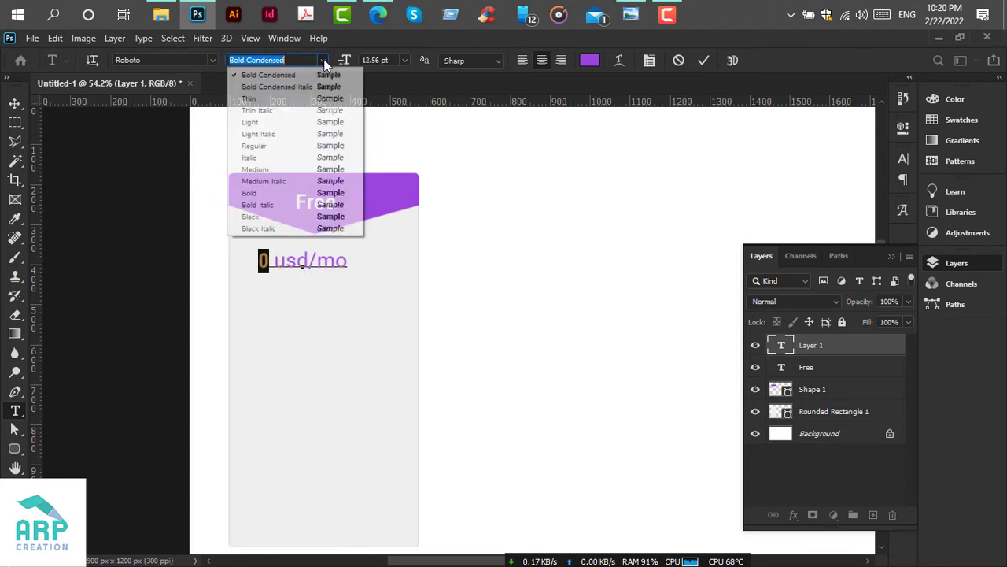
left_click(264, 193)
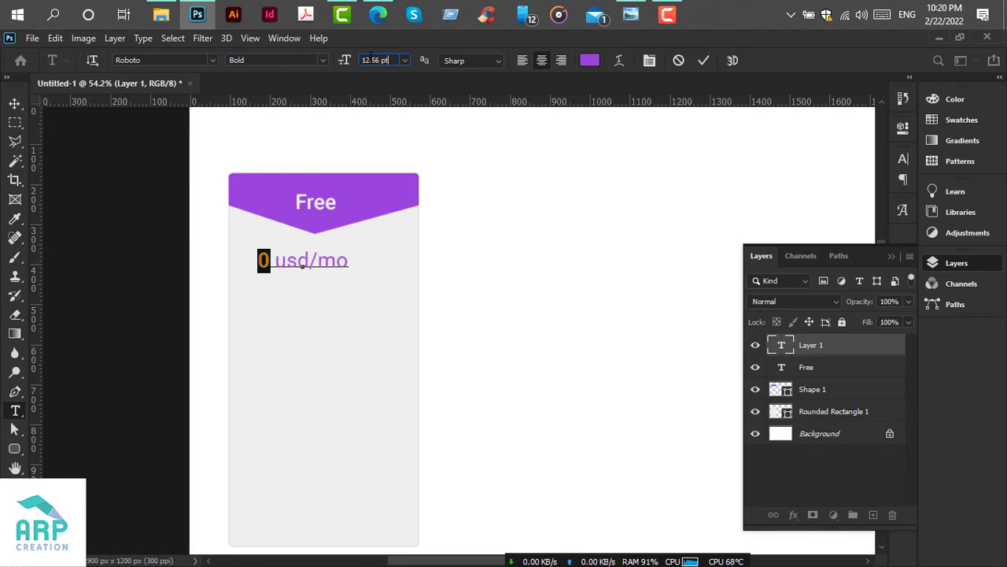
left_click_drag(344, 60, 345, 60)
type("2")
key("Return")
Shift the price line slightly right and down and commit the text edits.
left_click(315, 262)
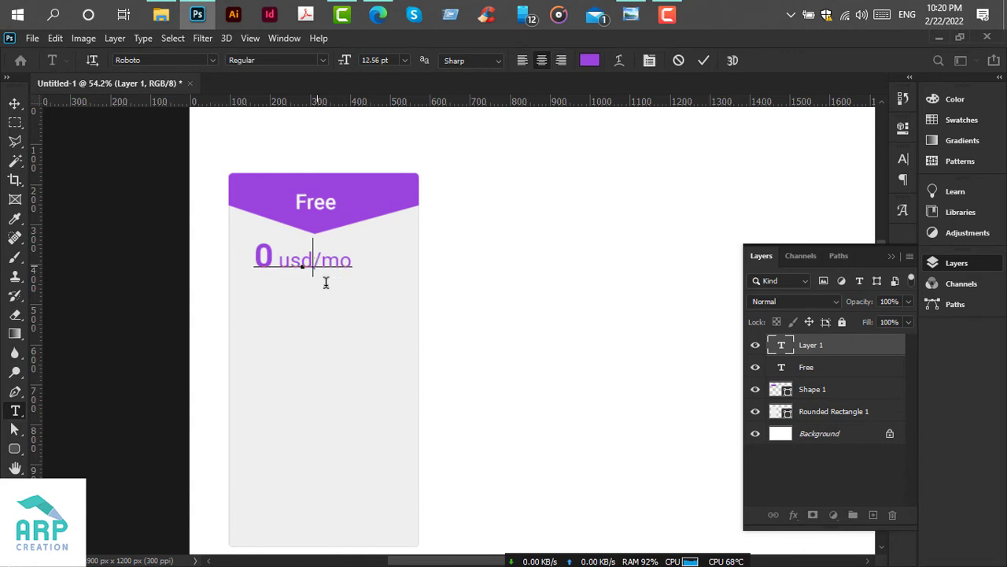
mouse_move(325, 305)
left_mouse_down()
mouse_move(340, 314)
mouse_move(333, 306)
left_mouse_up()
left_click(704, 61)
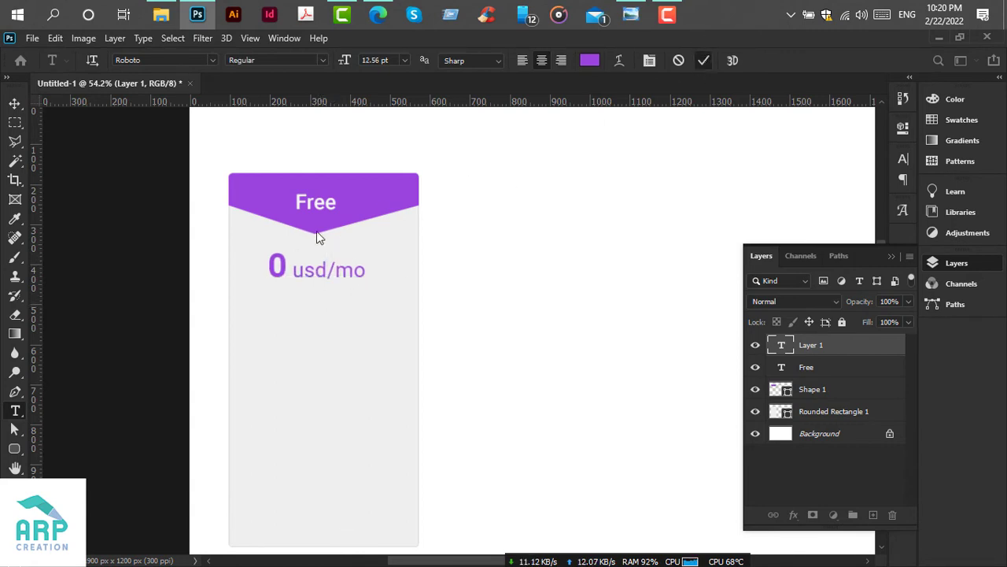
Add a pasted placeholder text line under the price, coloured #181818.
scroll(315, 234, "down", 2)
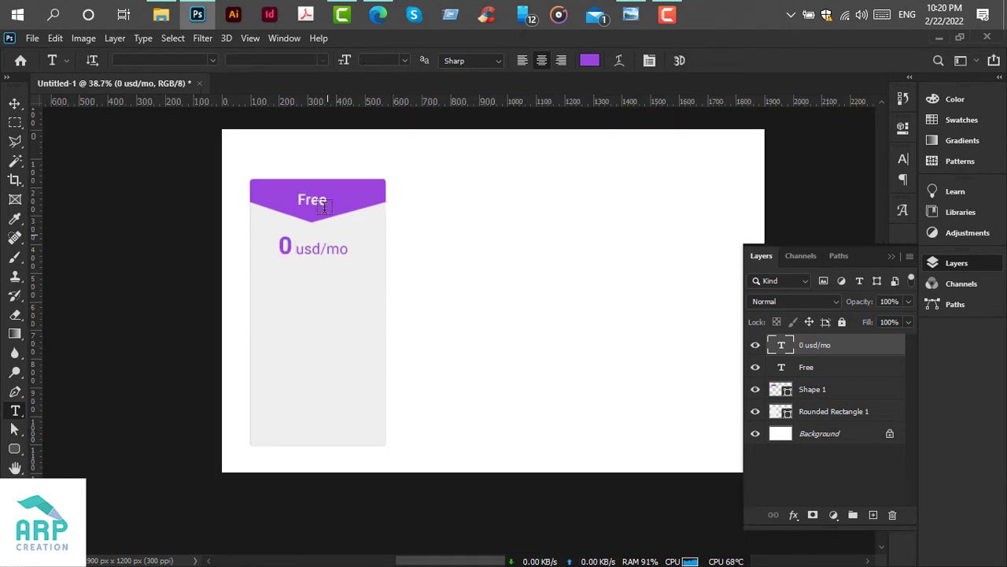
left_click(314, 202, "ctrl")
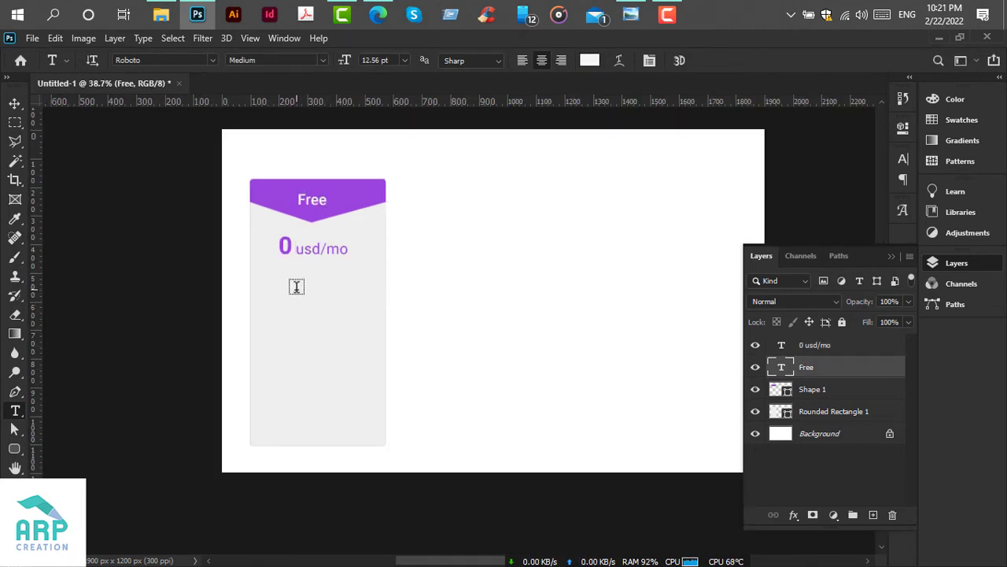
left_click(300, 287)
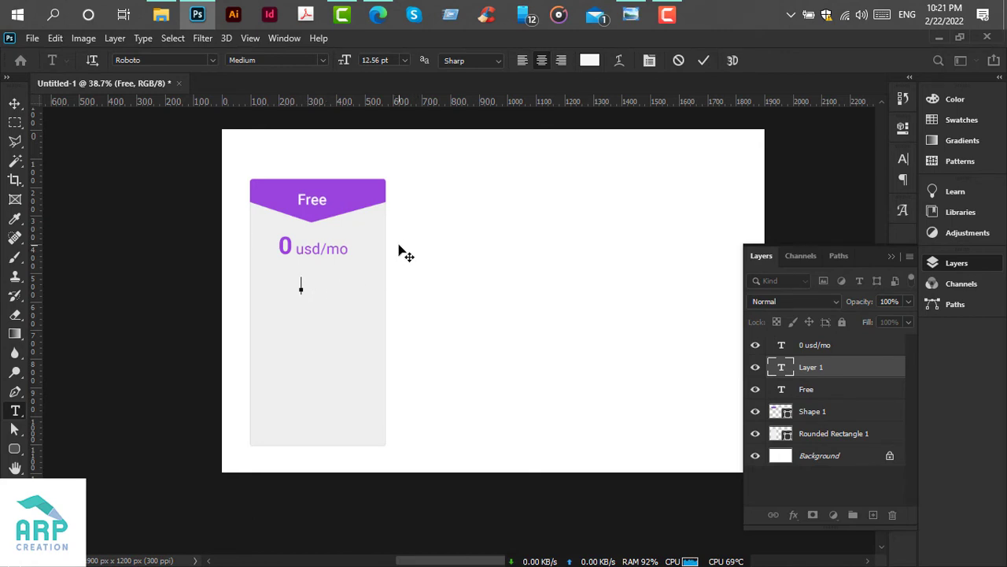
key("ctrl+v")
key("ctrl+a")
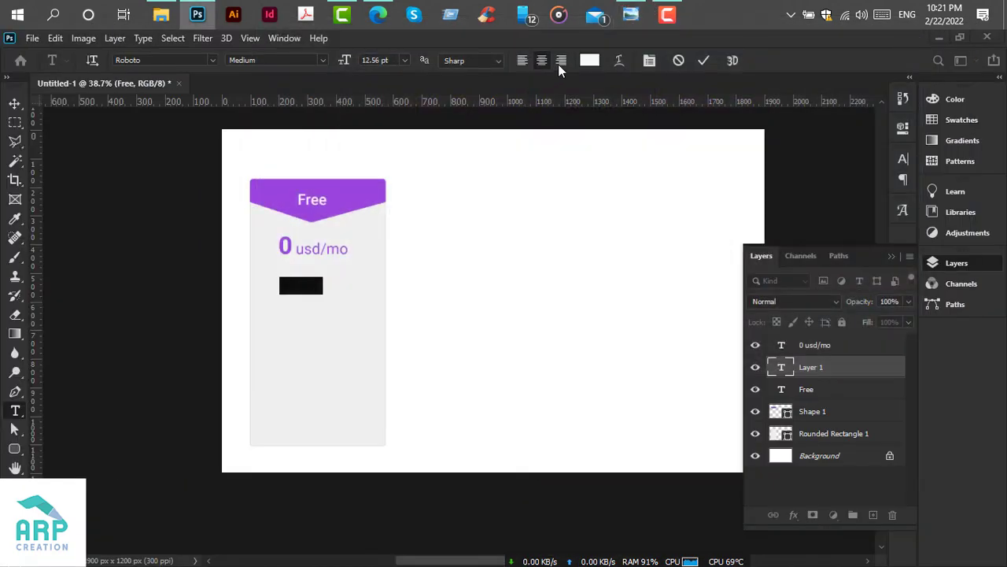
left_click(590, 60)
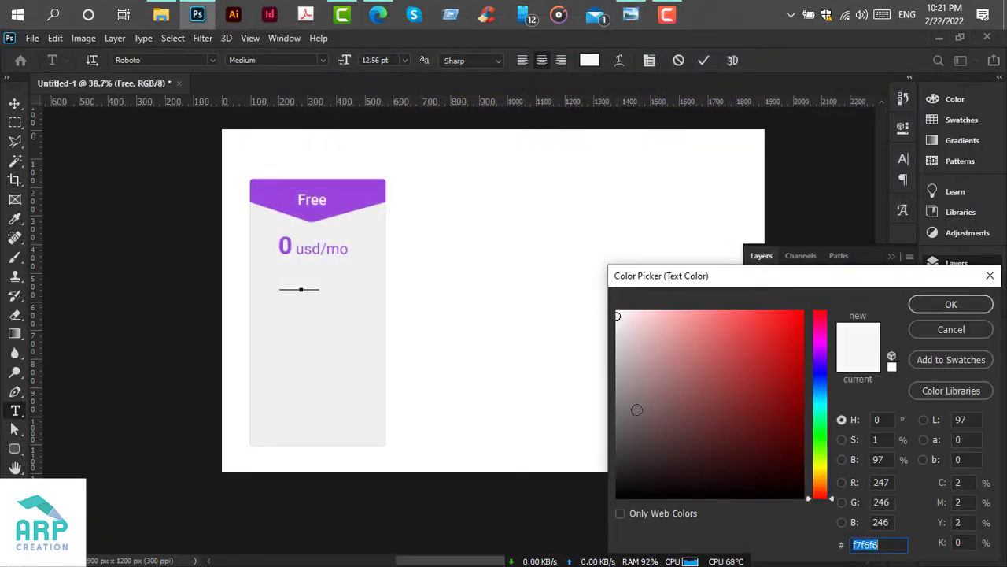
type("181818")
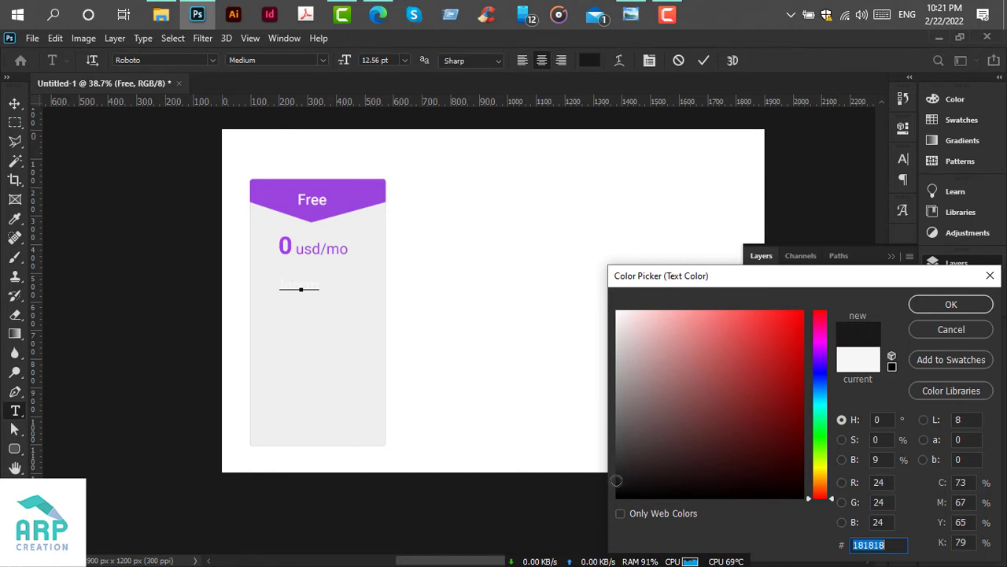
left_click(928, 304)
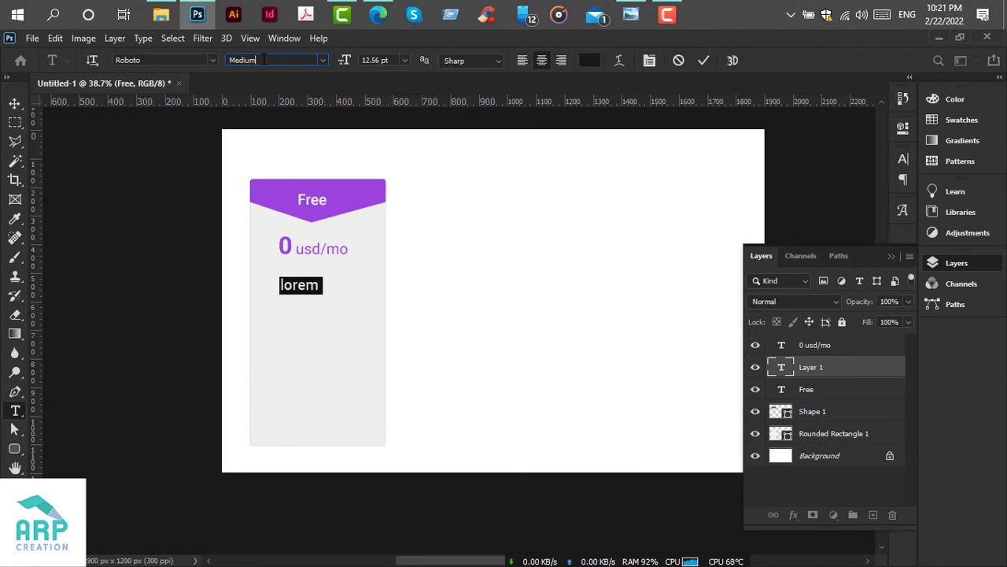
Set the lorem line to the Light style at 9 pt and commit it.
key("Return")
type("Light")
key("Return")
key("Tab")
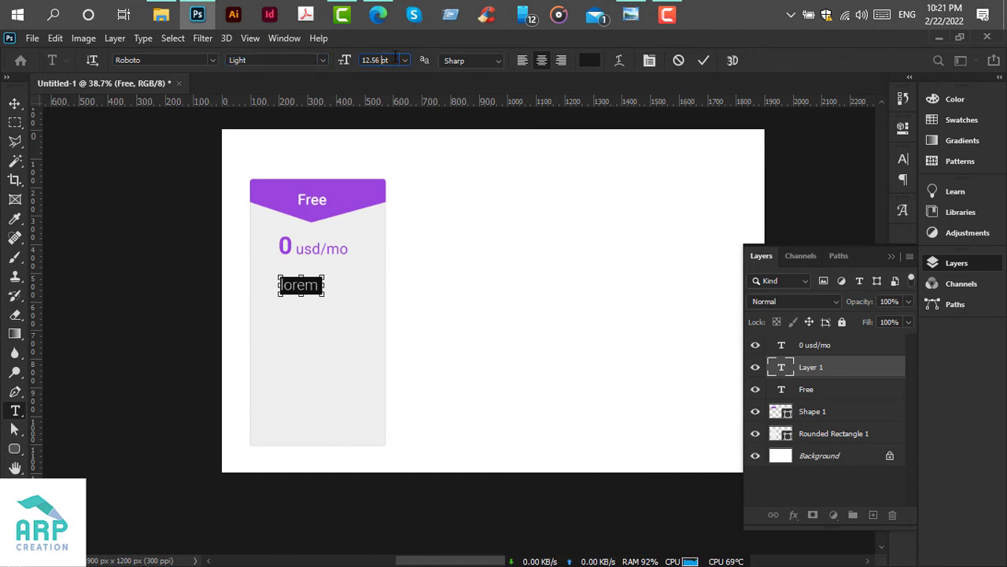
type("9.8")
key("Return")
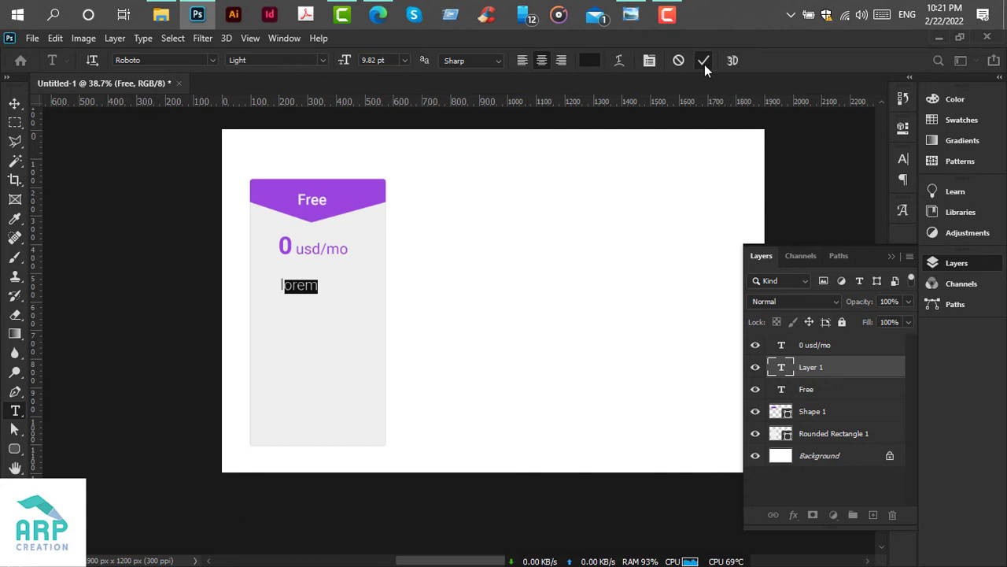
left_click(704, 62)
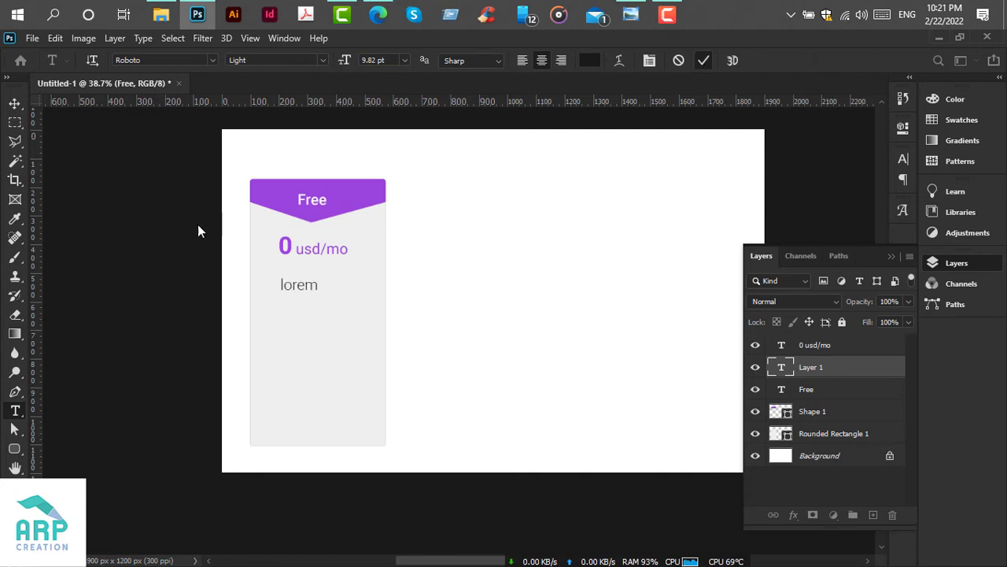
Extend the line to 'lorem ipsum dola net' and recolour it dark grey.
left_click(314, 291)
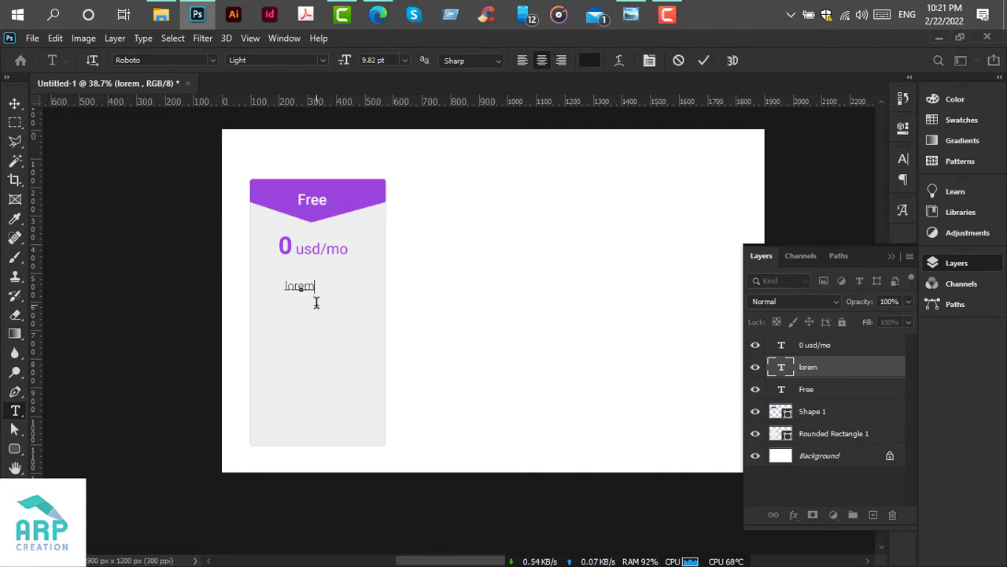
type("ipsum dola net")
key("ctrl+a")
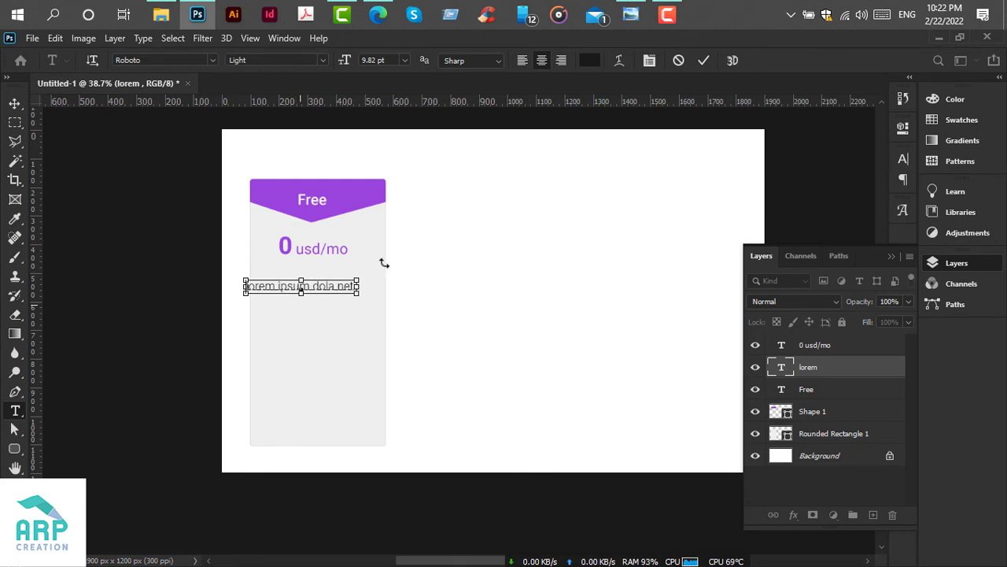
left_click(589, 60)
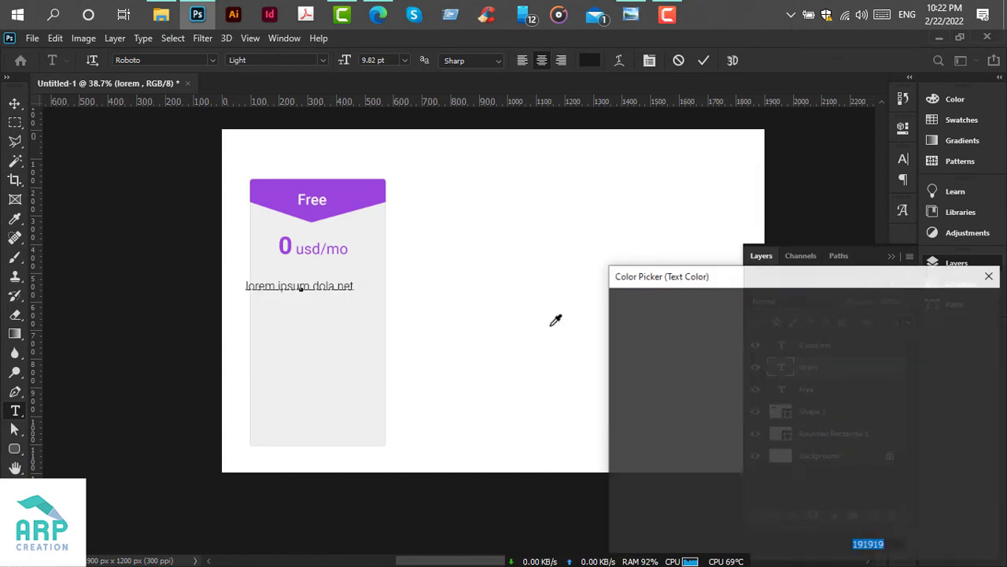
left_click(619, 443)
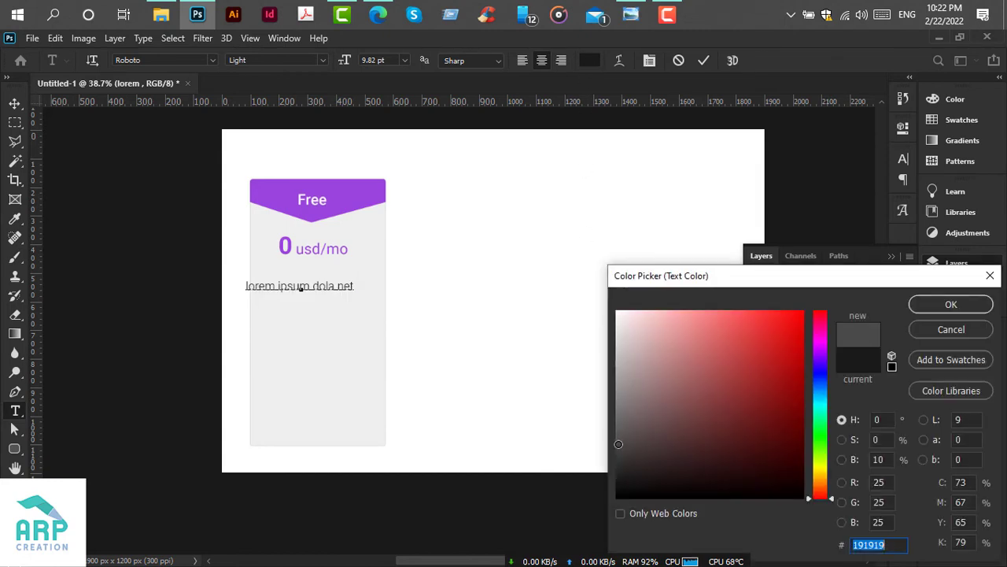
left_click(952, 304)
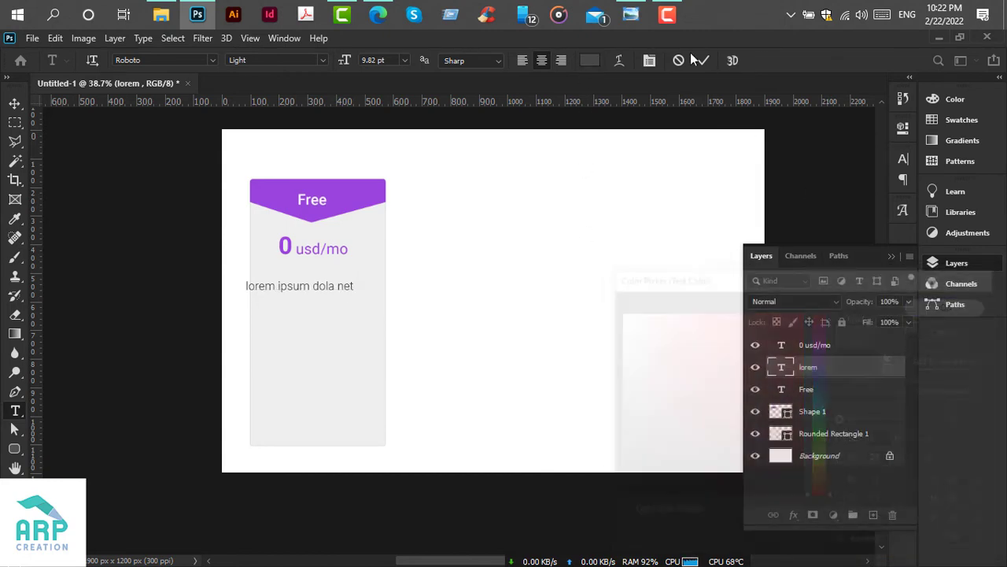
left_click(631, 15)
left_click(631, 14)
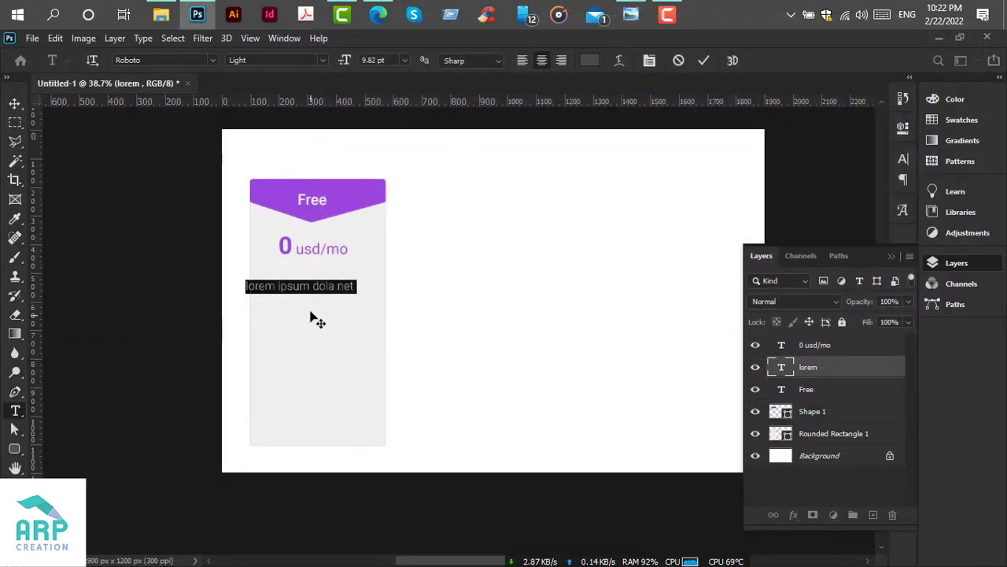
Reduce the lorem line's font size to 6.76 pt and commit it.
left_click(331, 285)
key("ctrl+a")
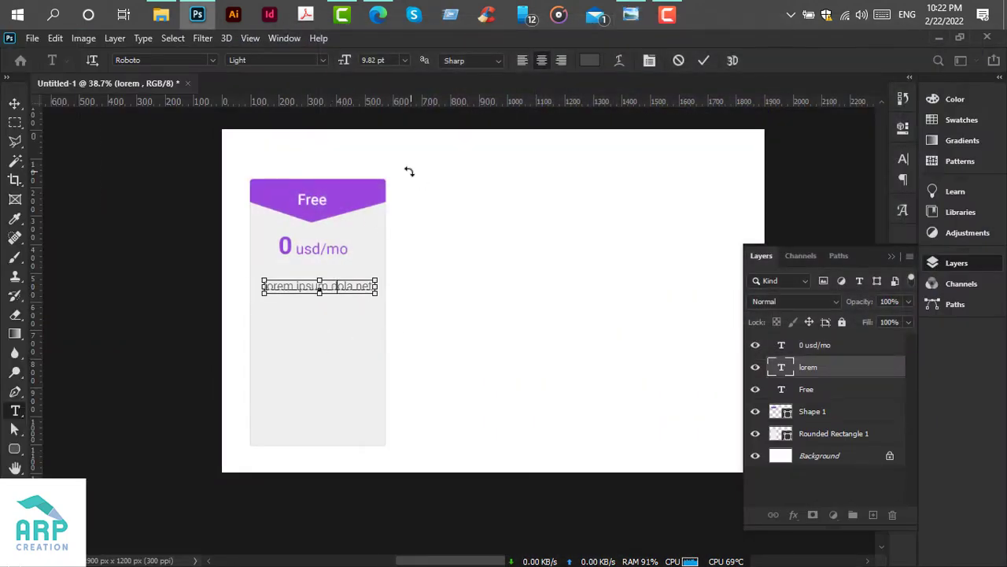
left_click(392, 58)
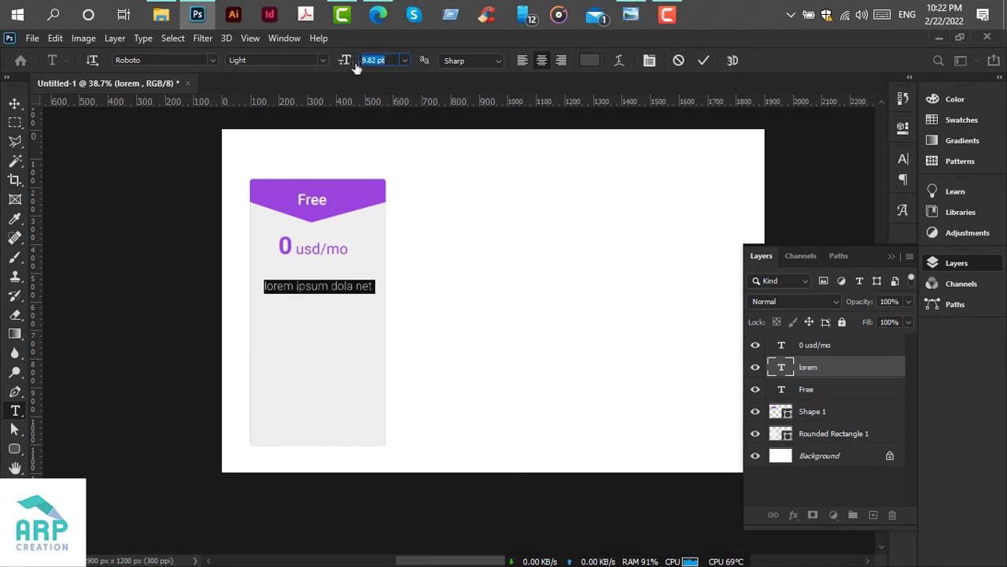
type("6.")
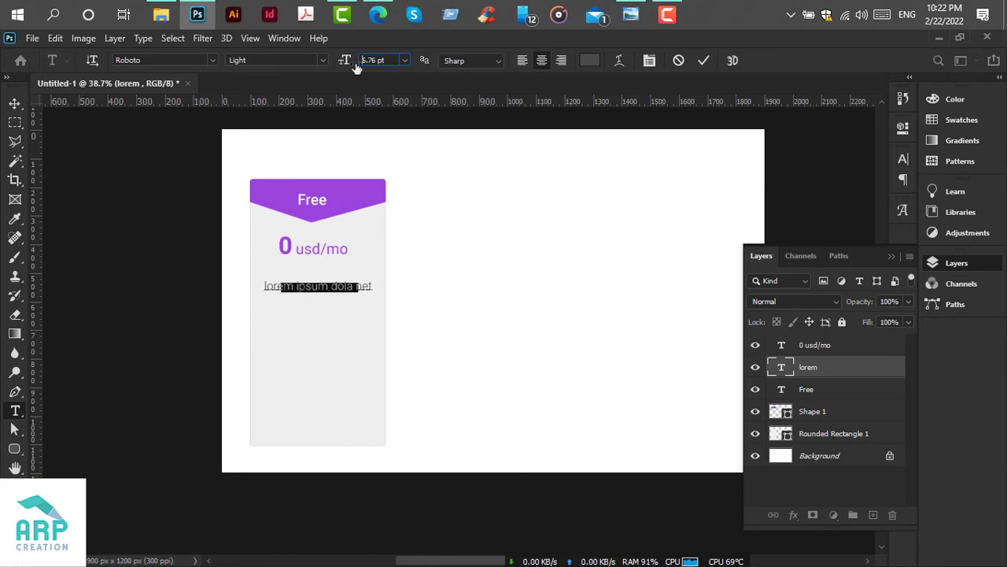
left_click(702, 61)
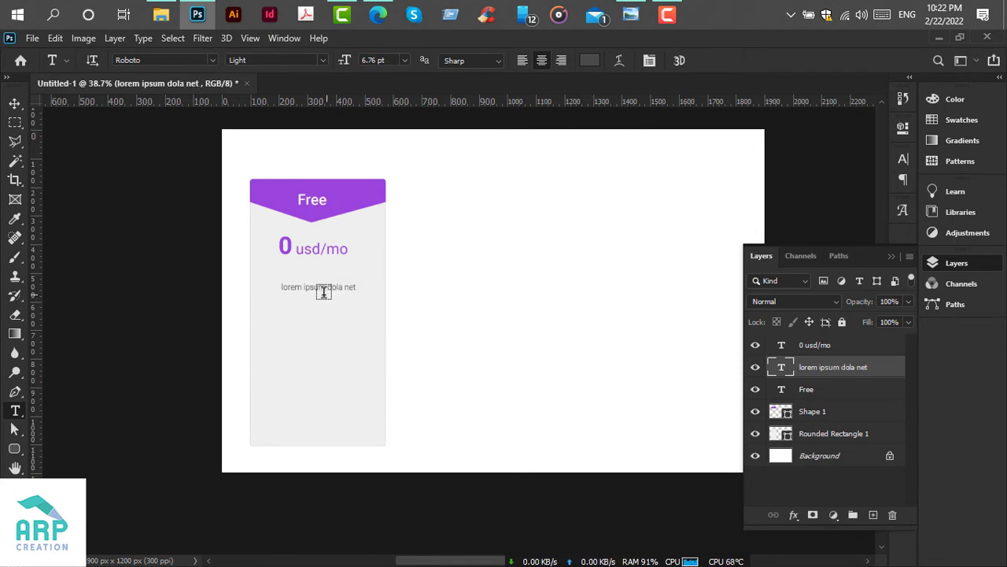
left_click(630, 14)
left_click(630, 14)
Move the lorem line up, closer under the price.
left_click(14, 104)
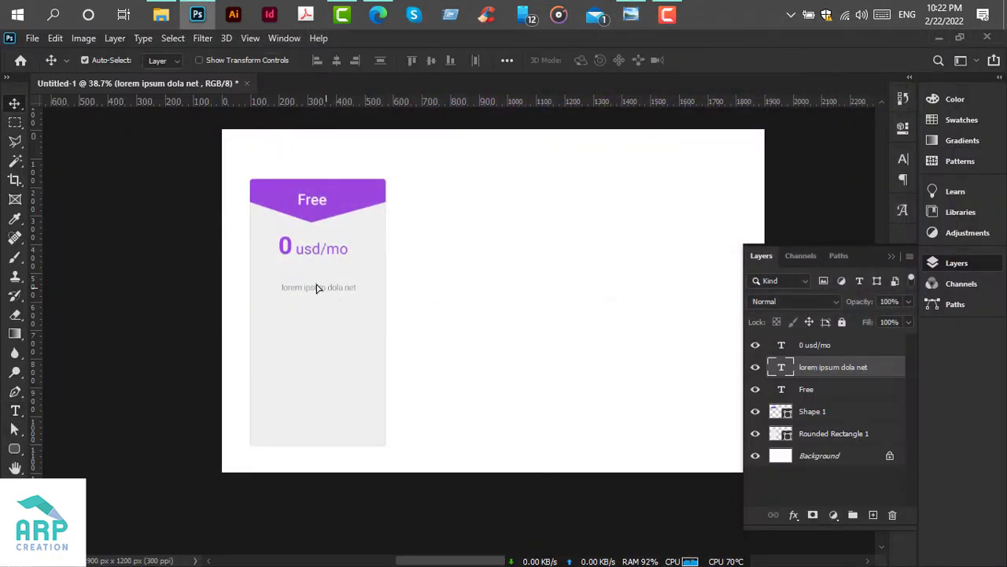
left_click_drag(317, 288, 321, 281)
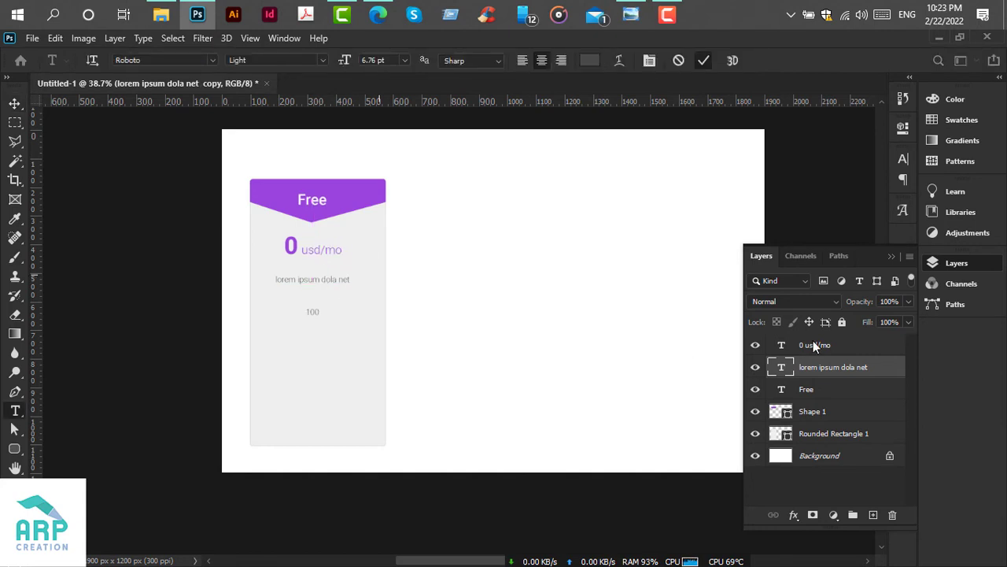
key("Escape")
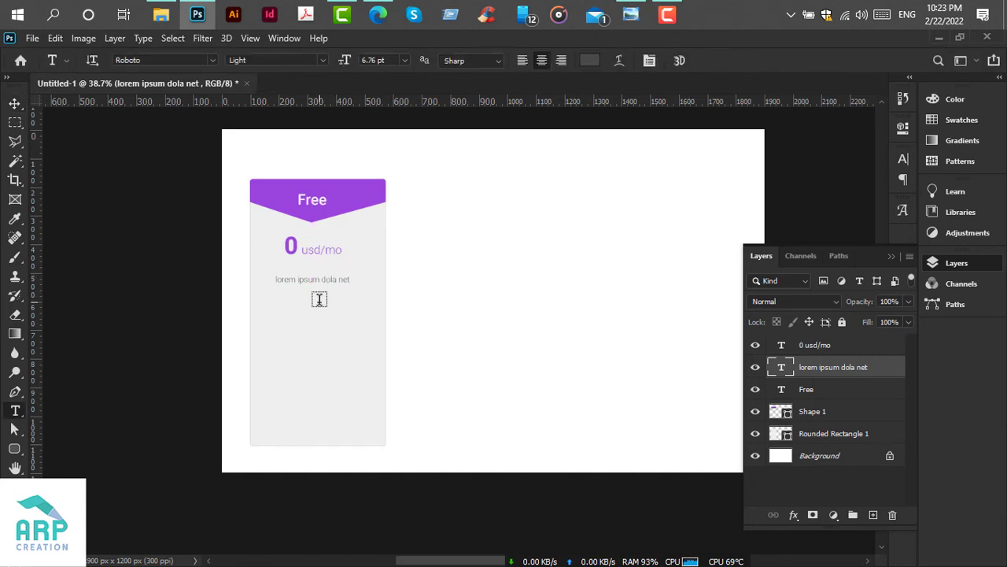
Duplicate the lorem line and place the copy just below the original.
left_click(14, 104)
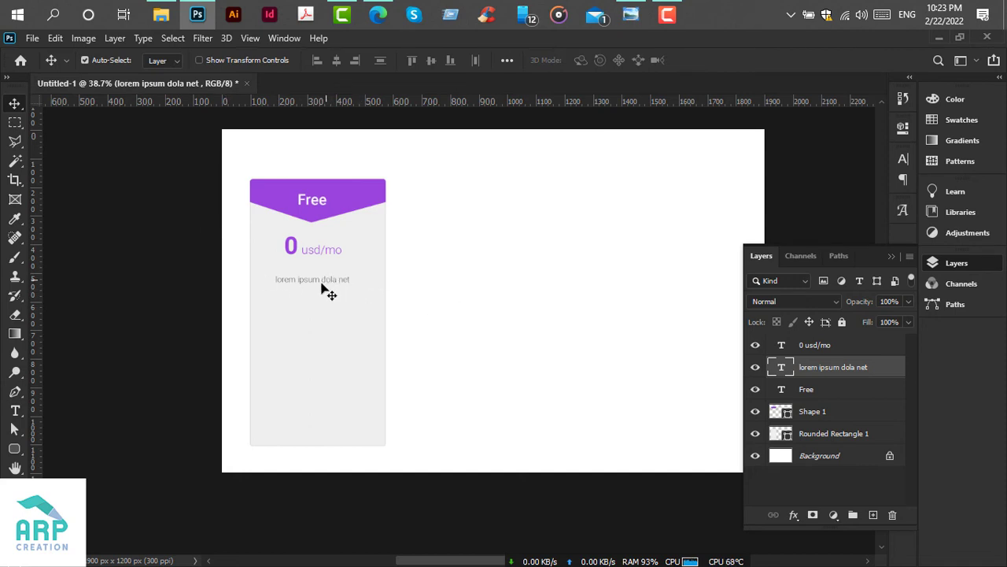
left_click_drag(327, 286, 320, 291)
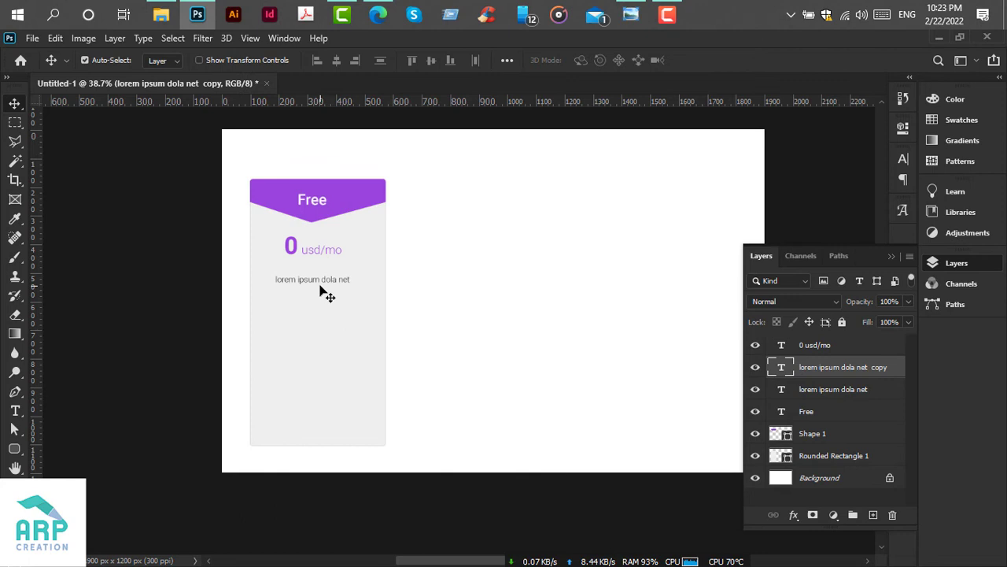
key("Down")
key("Down")
key("Down")
key("Down")
key("Down")
key("Down")
key("Down")
key("Down")
key("Down")
key("Down")
key("Down")
key("Down")
key("Down")
key("Down")
key("Down")
key("Down")
key("Down")
key("Down")
key("Down")
key("Down")
key("Down")
key("Down")
key("Down")
key("Down")
key("Down")
key("Down")
key("Down")
key("Down")
key("Down")
key("Down")
key("Down")
key("Down")
key("Down")
key("Down")
key("Down")
key("Down")
key("Down")
key("Down")
key("Down")
key("Down")
left_click_drag(326, 297, 327, 307)
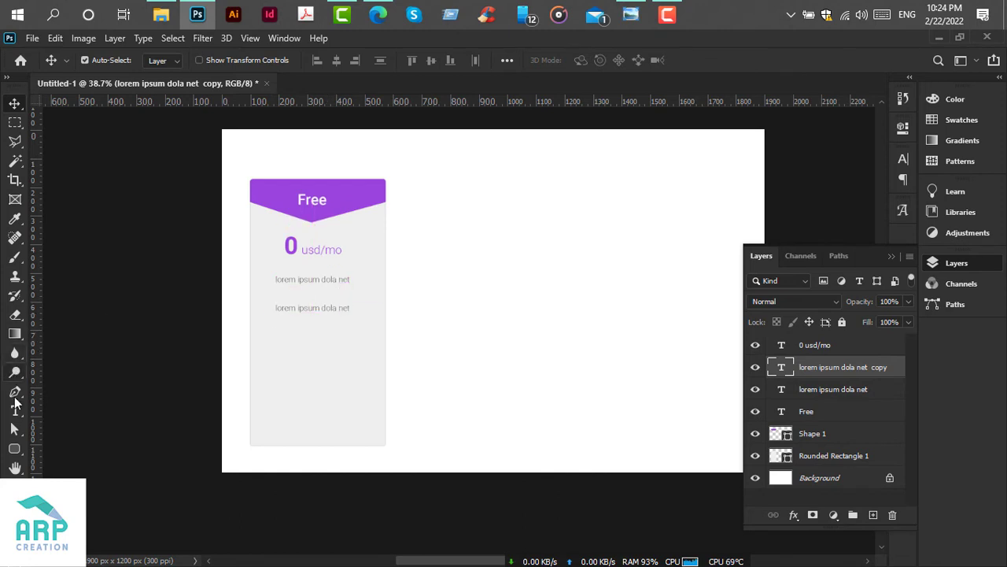
Replace the copied line's text with '100 MB Disk space'.
left_click(15, 410)
left_click(315, 306)
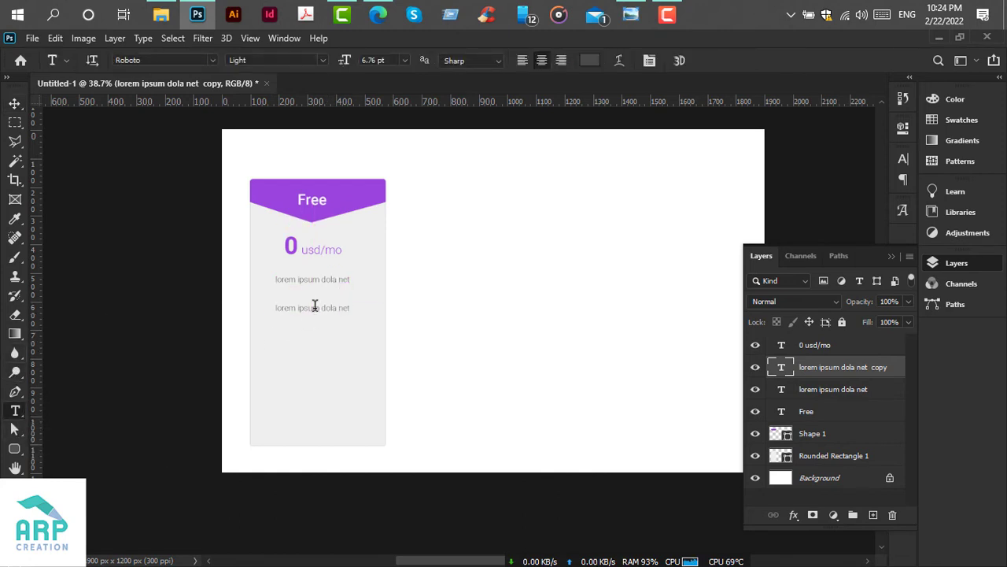
left_click(313, 307)
key("ctrl+a")
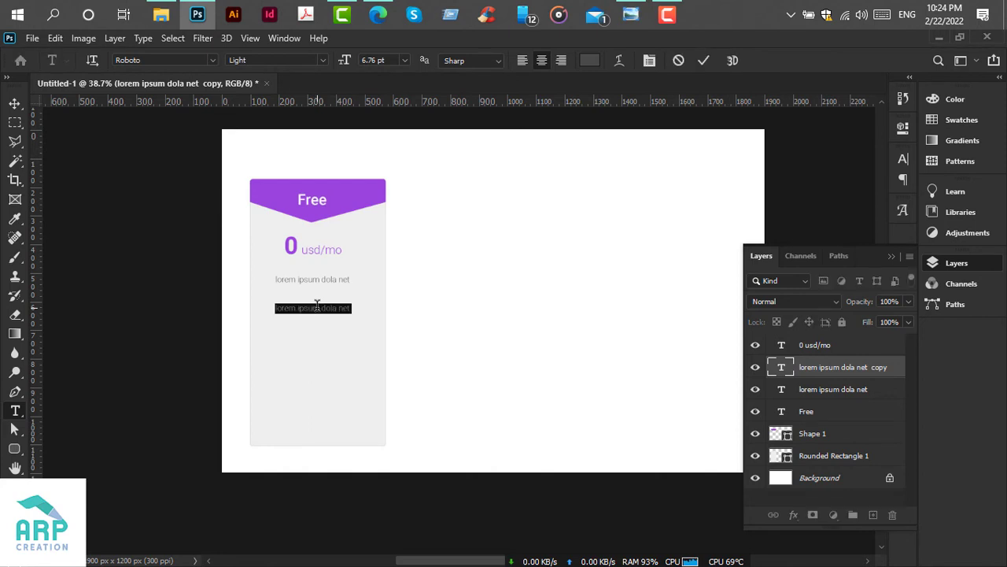
left_click(318, 305)
key("BackSpace")
key("BackSpace")
key("BackSpace")
key("BackSpace")
key("BackSpace")
key("BackSpace")
key("BackSpace")
key("BackSpace")
key("BackSpace")
key("BackSpace")
key("BackSpace")
key("BackSpace")
key("BackSpace")
key("BackSpace")
key("BackSpace")
key("BackSpace")
key("BackSpace")
key("BackSpace")
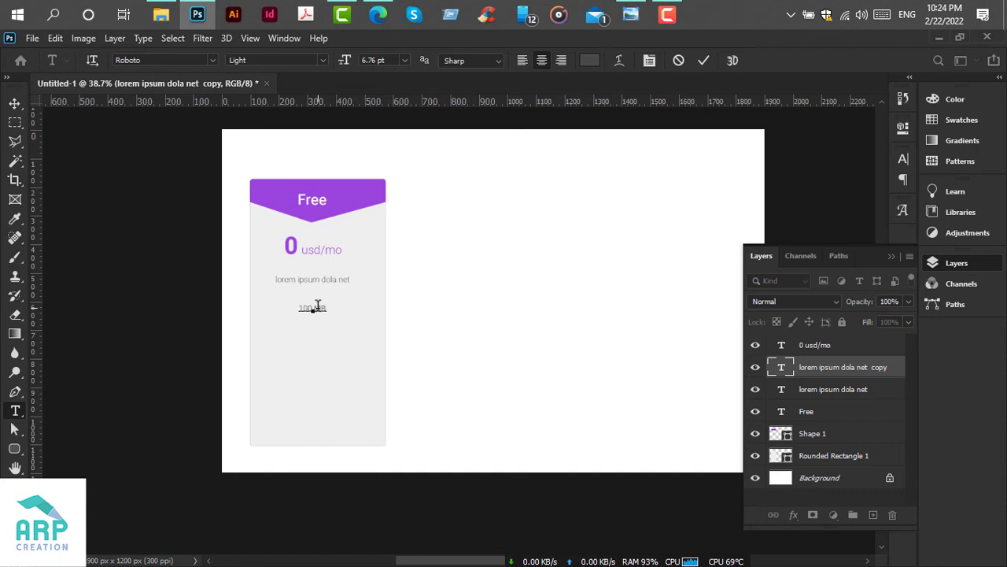
type("100 MB Disk Space")
key("BackSpace")
key("BackSpace")
key("BackSpace")
key("BackSpace")
key("BackSpace")
type("space")
Make the '100 MB' part of the line Bold.
left_click_drag(306, 308, 282, 308)
left_click(323, 61)
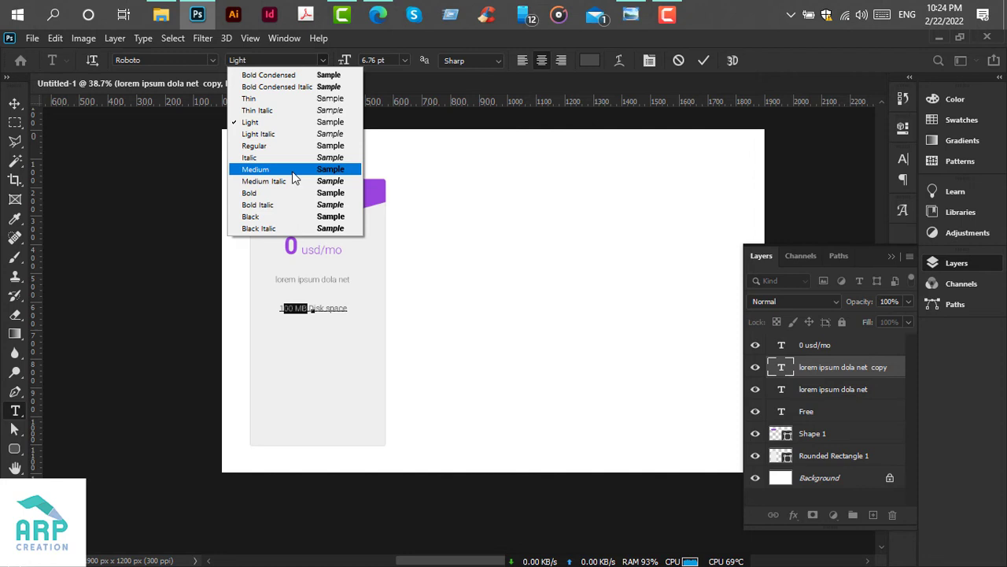
left_click(296, 170)
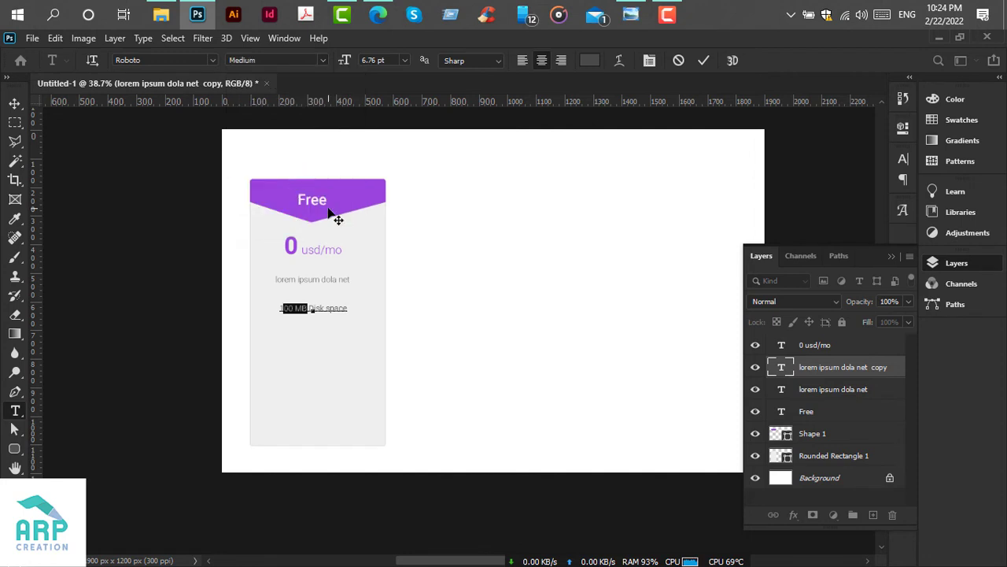
left_click(288, 309)
scroll(288, 308, "up", 2)
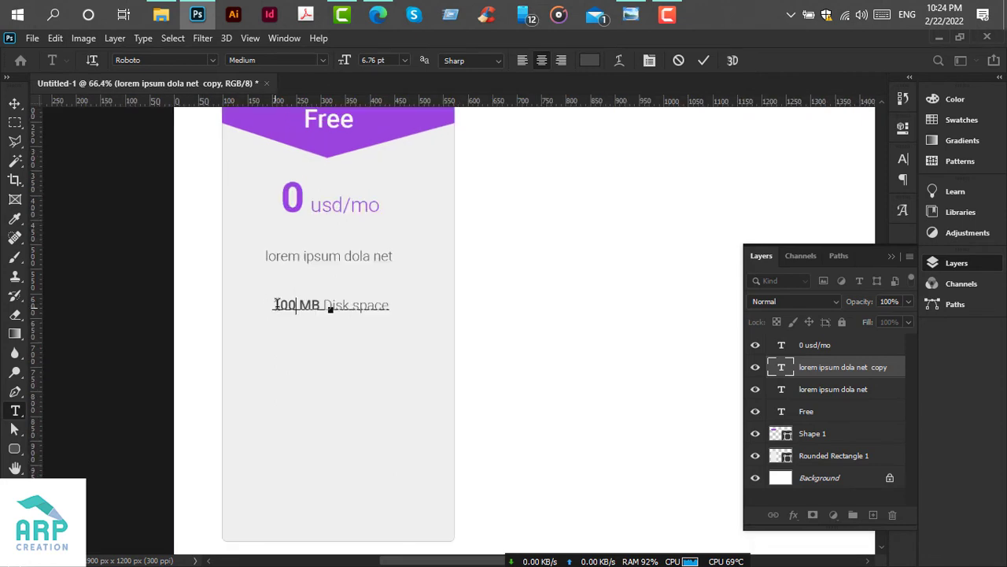
left_click_drag(281, 306, 272, 305)
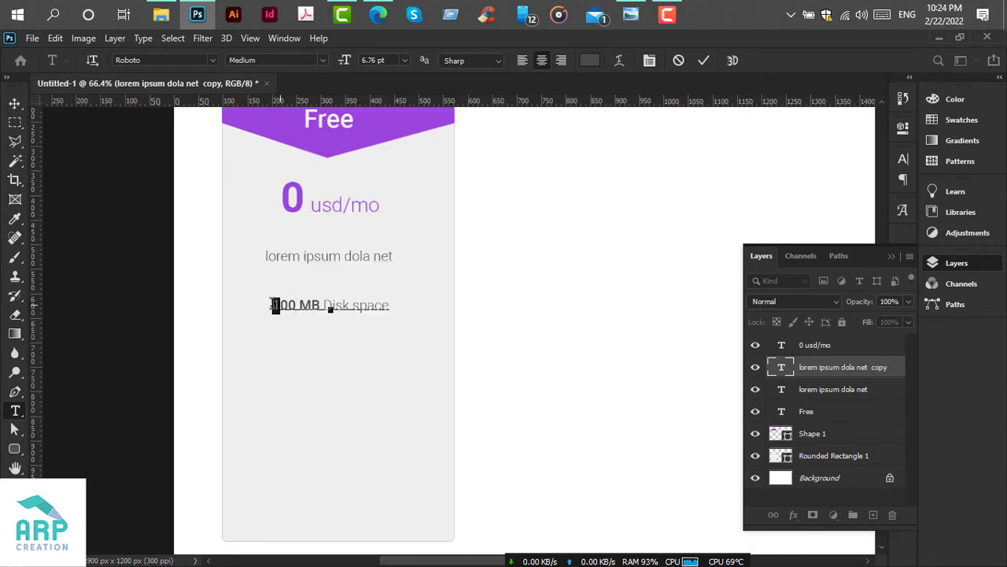
left_click(322, 60)
left_click(285, 193)
Reposition the '100 MB Disk space' line slightly lower on the card.
left_click(16, 104)
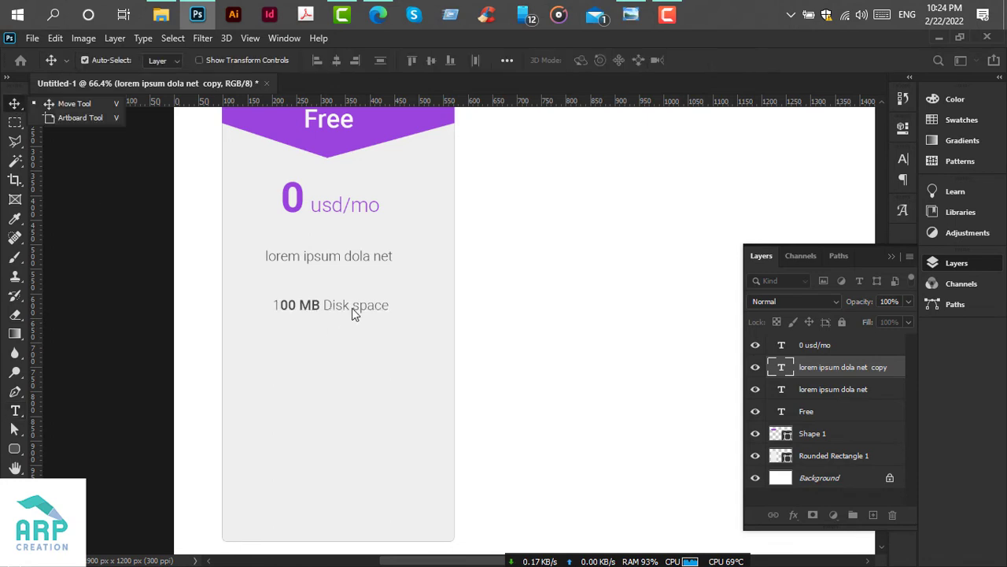
left_click_drag(338, 307, 346, 326)
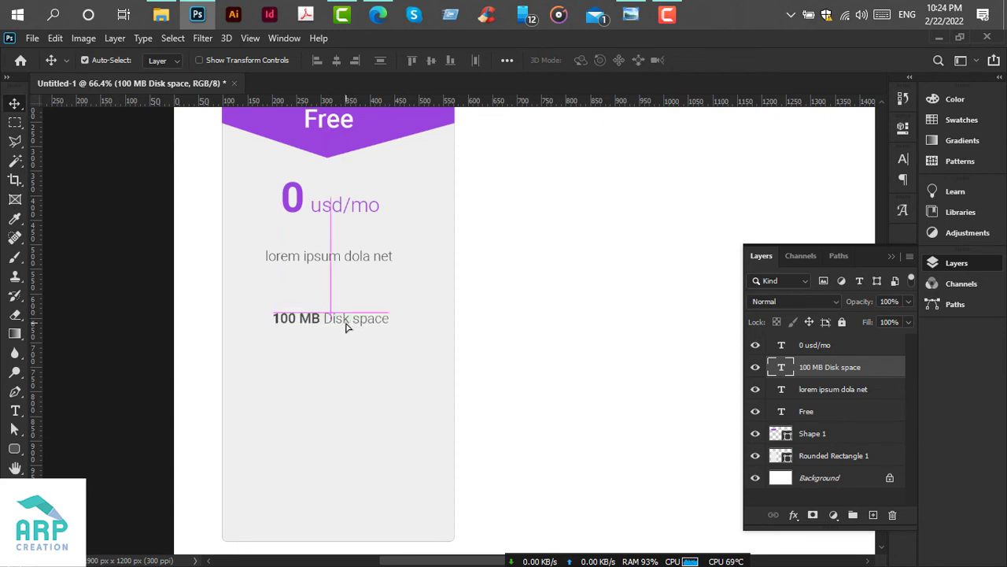
scroll(346, 327, "down", 4)
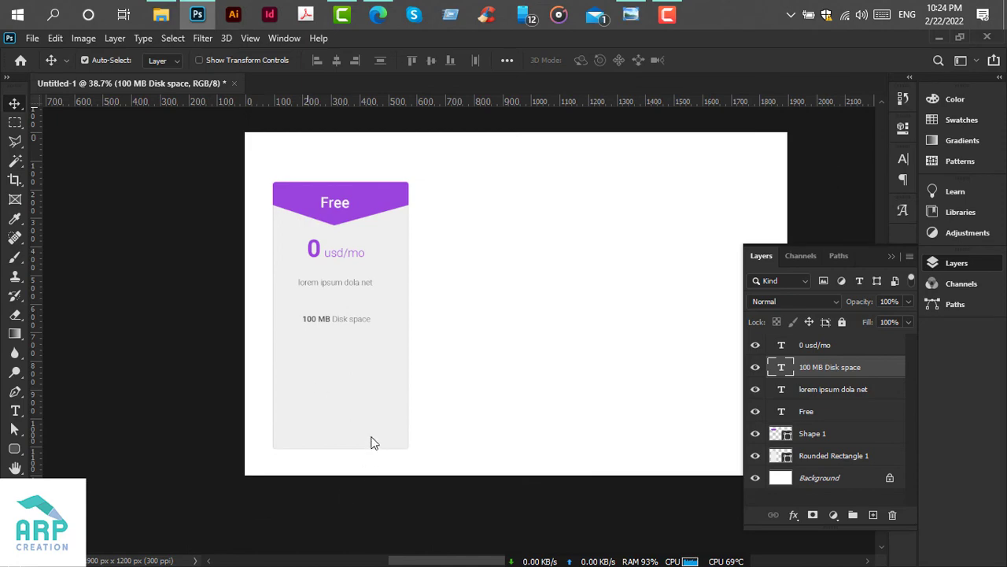
left_click_drag(340, 332, 339, 329)
Add copies of the '100 MB Disk space' line below and even out their spacing.
left_click(629, 17)
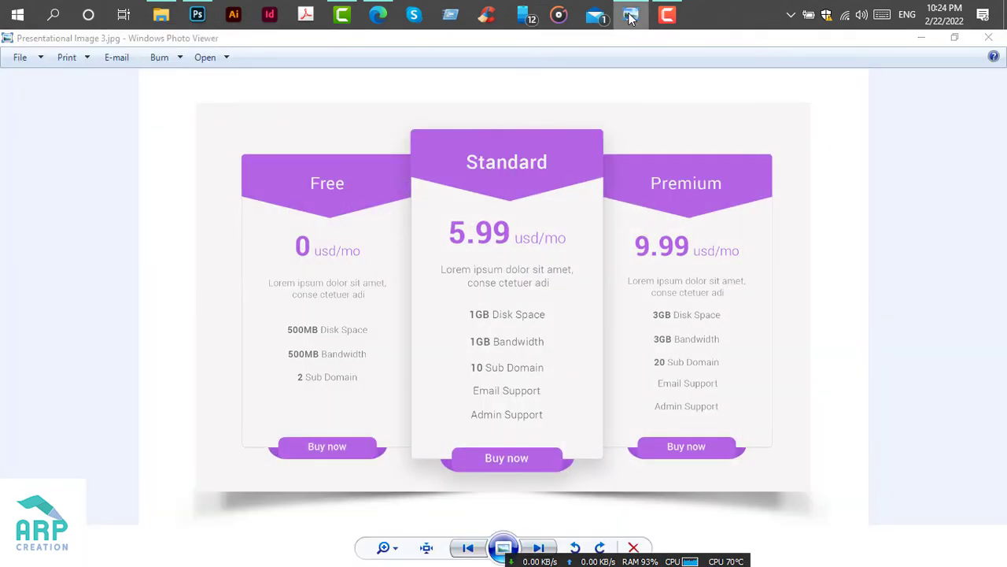
left_click(629, 17)
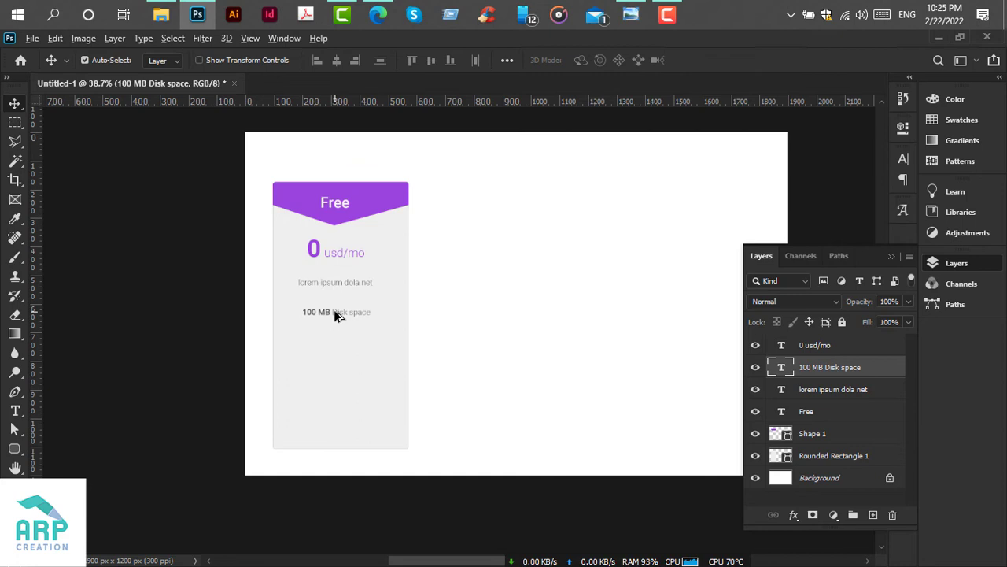
left_click_drag(335, 313, 336, 343)
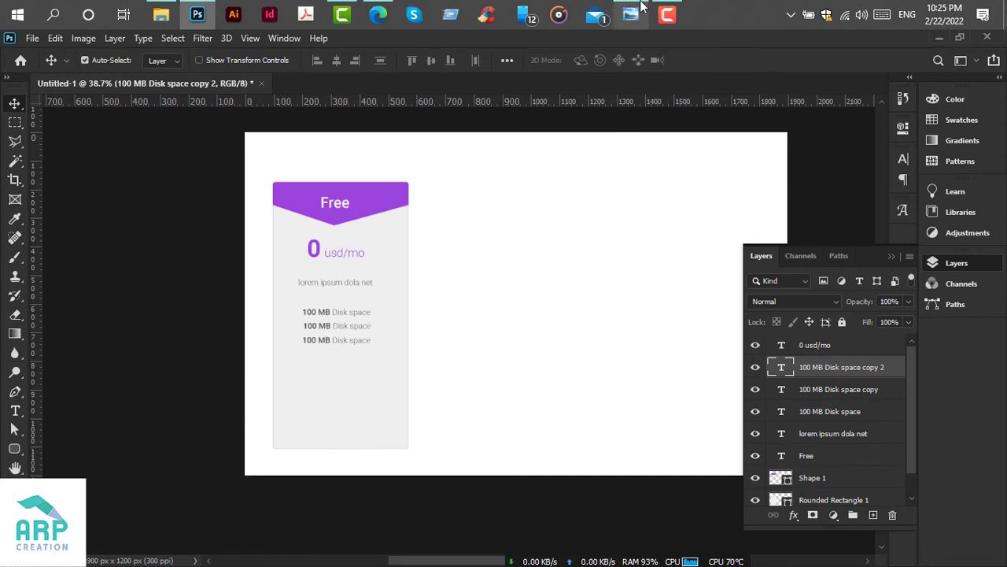
left_click(642, 7)
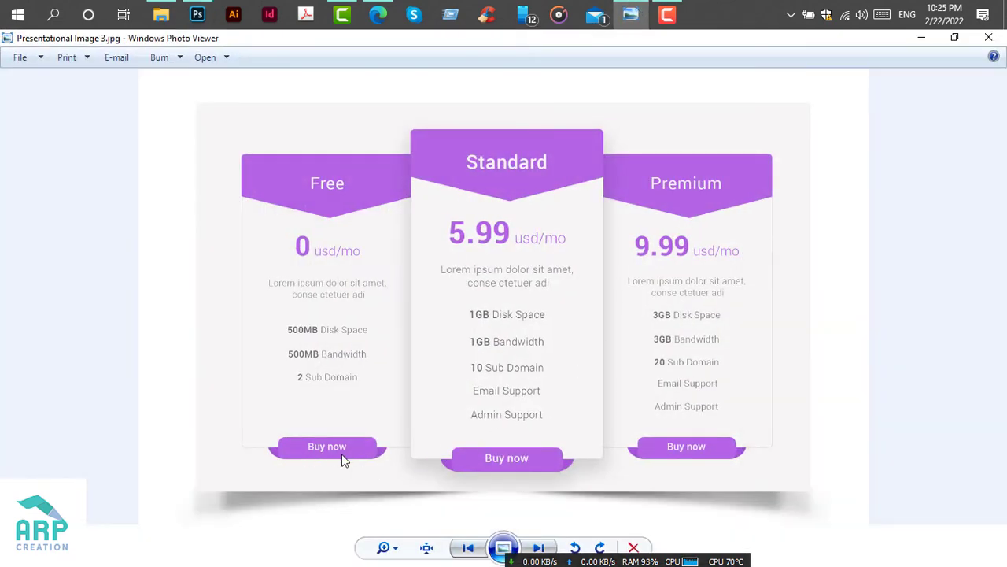
left_click(921, 38)
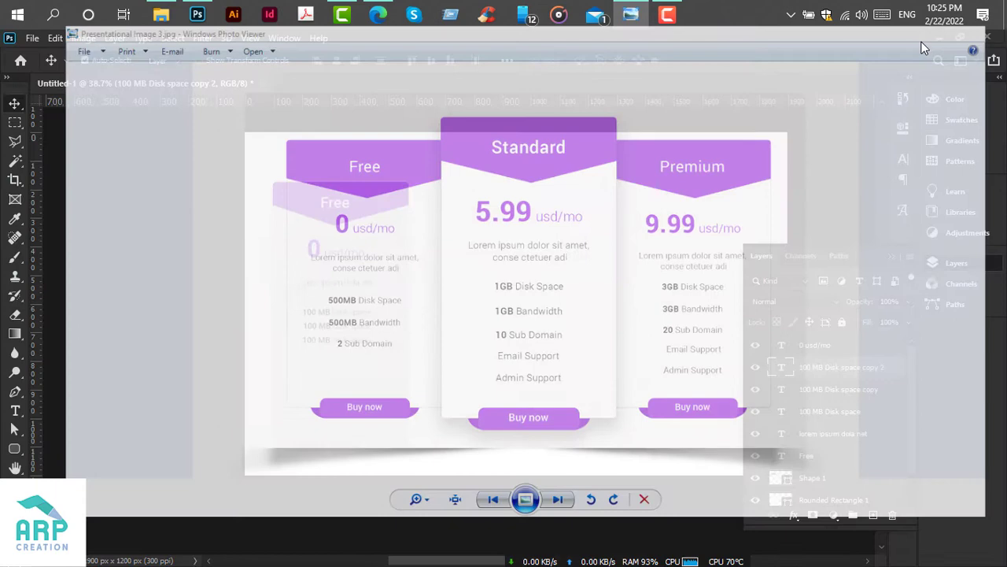
scroll(358, 429, "up", 2)
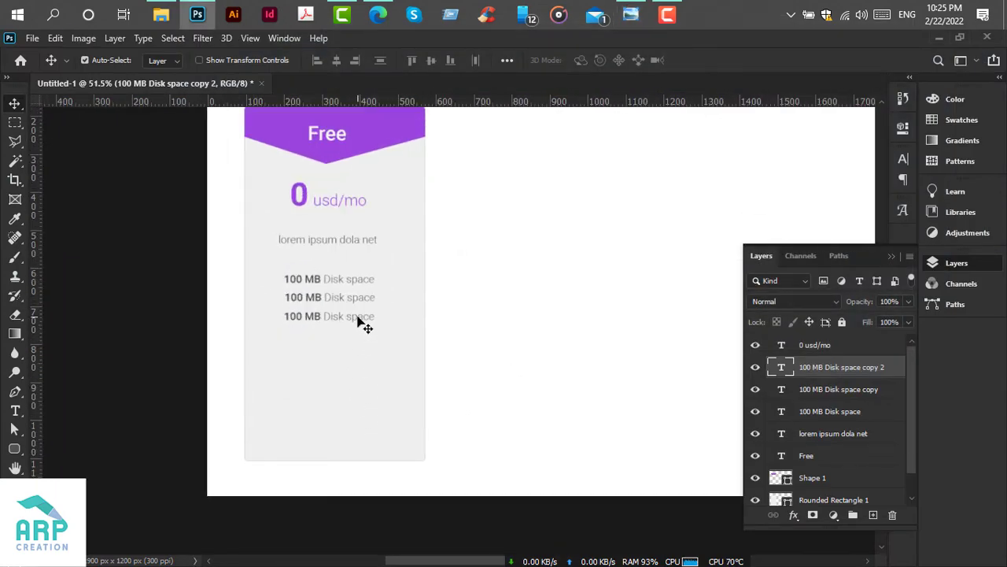
key("Up")
key("Up")
key("Up")
key("Up")
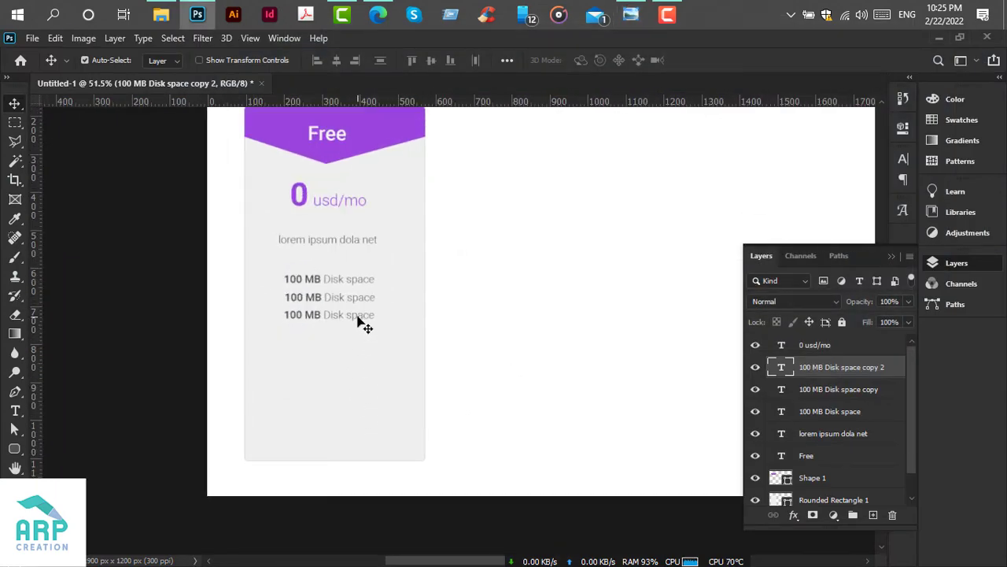
Draw a rounded-rectangle button near the card's bottom and fill it purple.
left_click(14, 450)
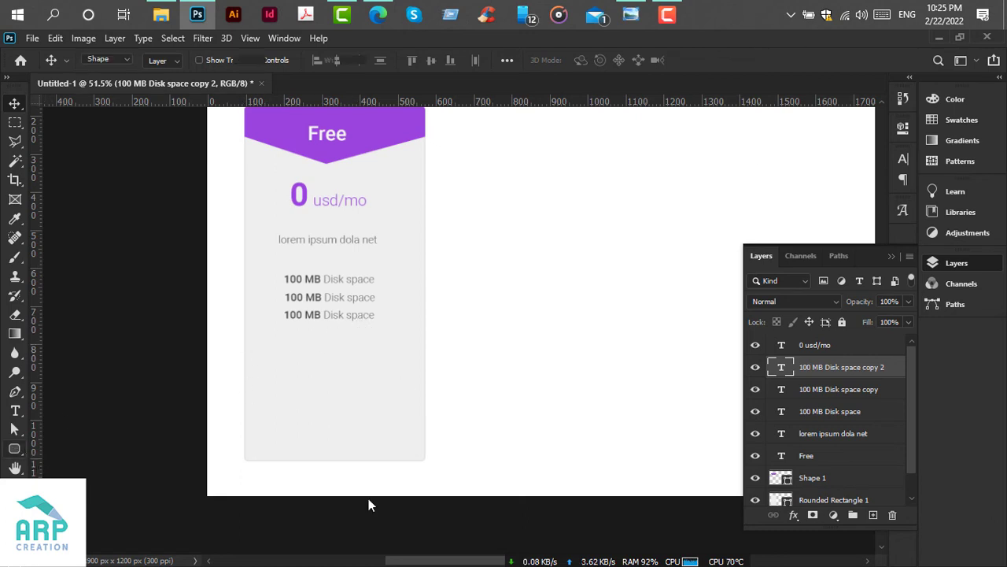
left_click(631, 11)
left_click(632, 11)
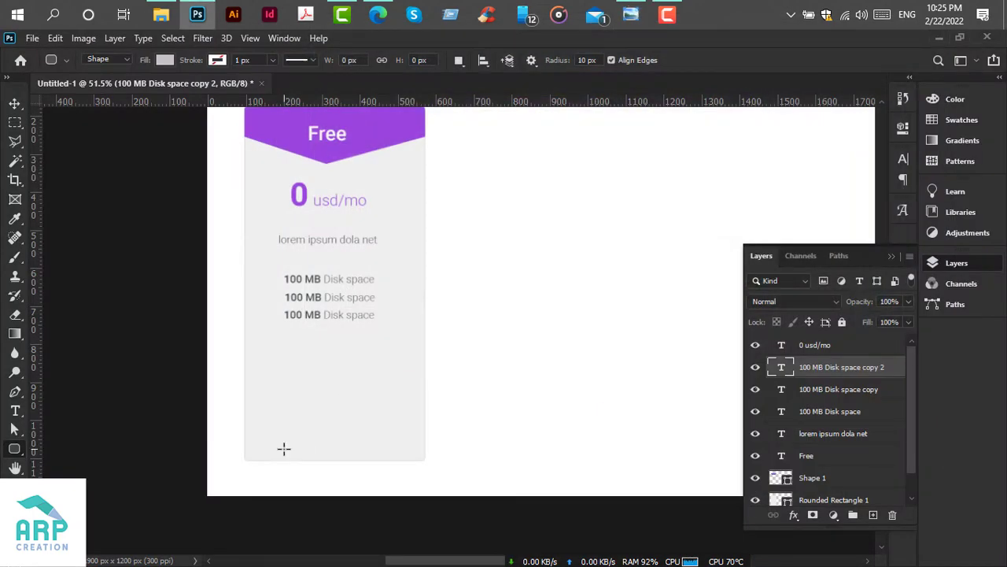
left_click_drag(280, 441, 378, 467)
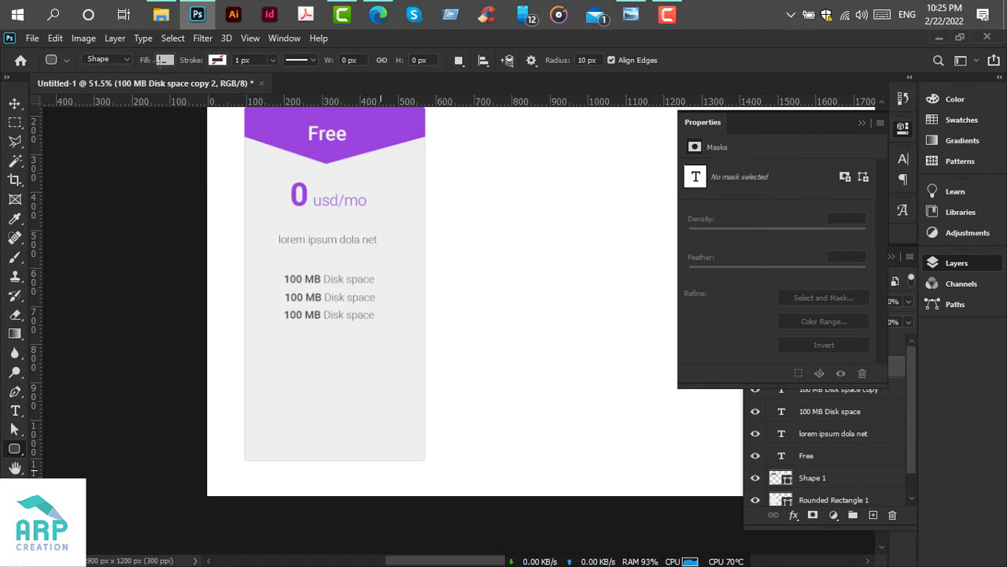
left_click(163, 60)
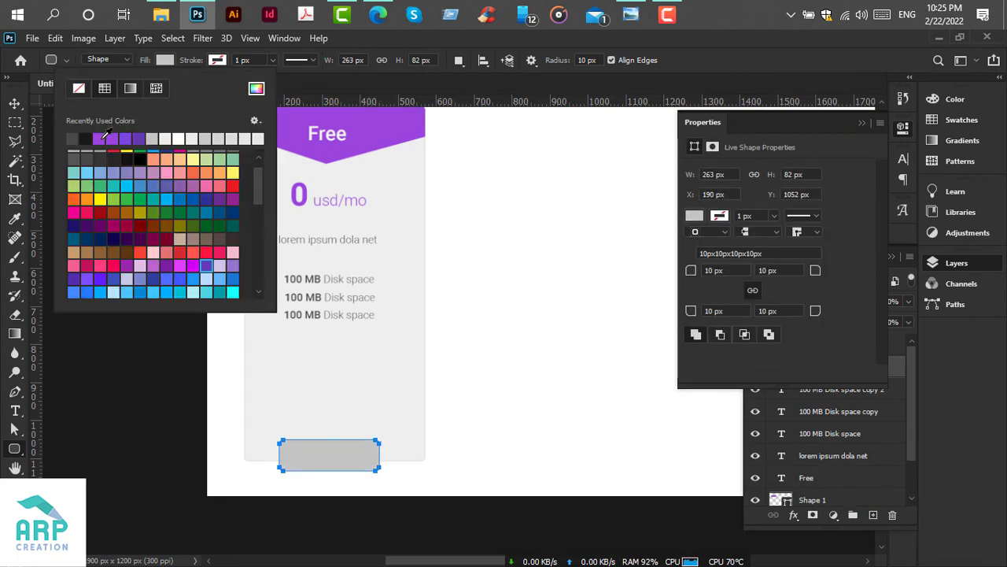
left_click(101, 140)
left_click(19, 110)
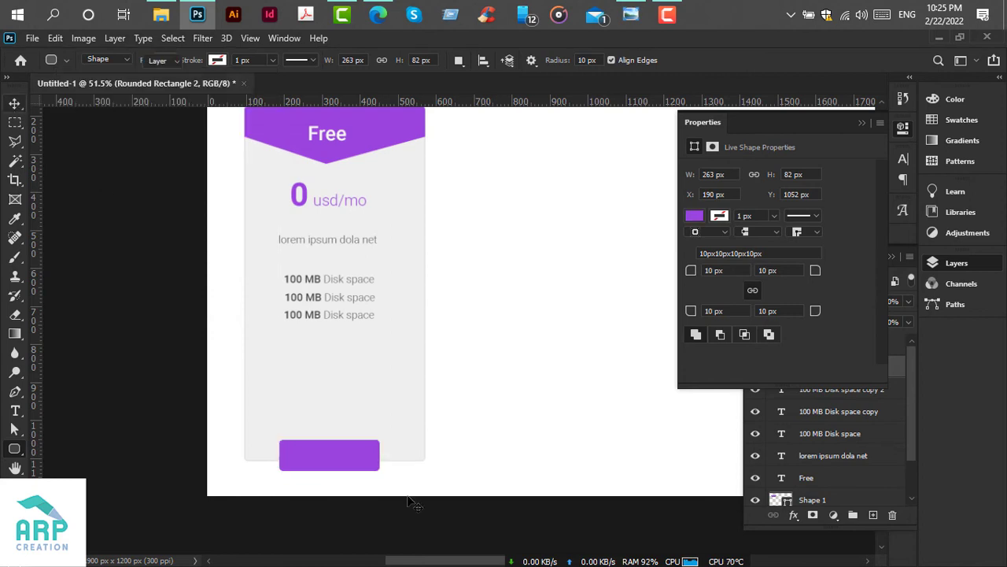
Nudge the purple button slightly right and down so it overlaps the card's bottom edge.
key("v")
mouse_move(350, 464)
left_mouse_down()
mouse_move(362, 464)
mouse_move(340, 464)
mouse_move(365, 464)
left_mouse_up()
key("Right")
key("Right")
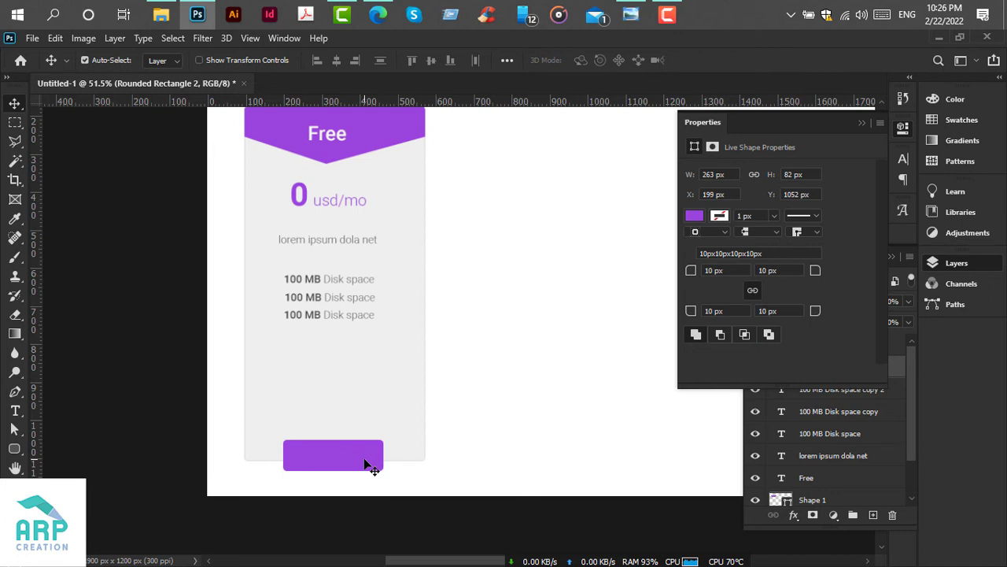
key("Down")
key("Down")
key("Down")
key("Down")
key("Down")
key("Down")
key("Down")
key("Down")
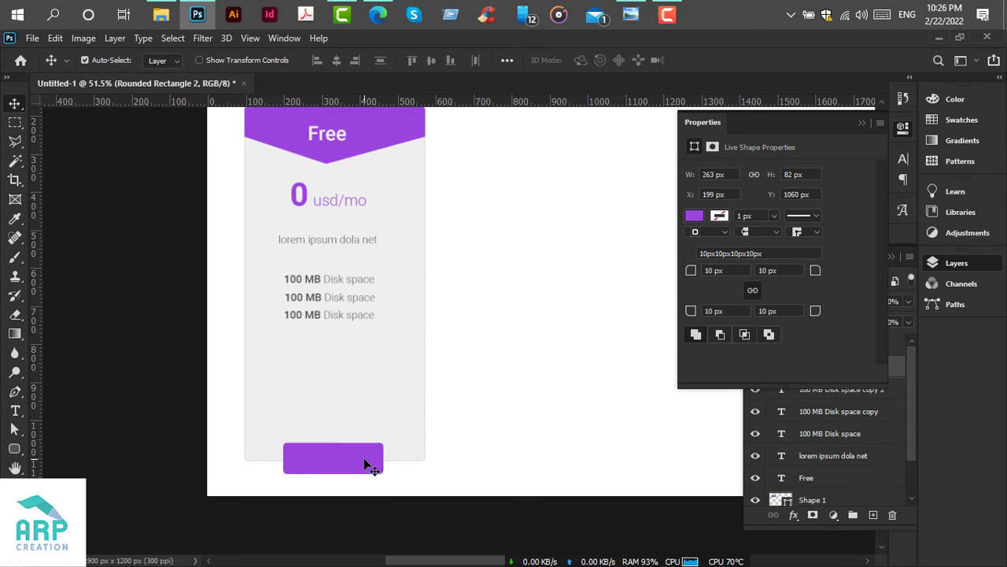
key("Down")
scroll(307, 474, "up", 2)
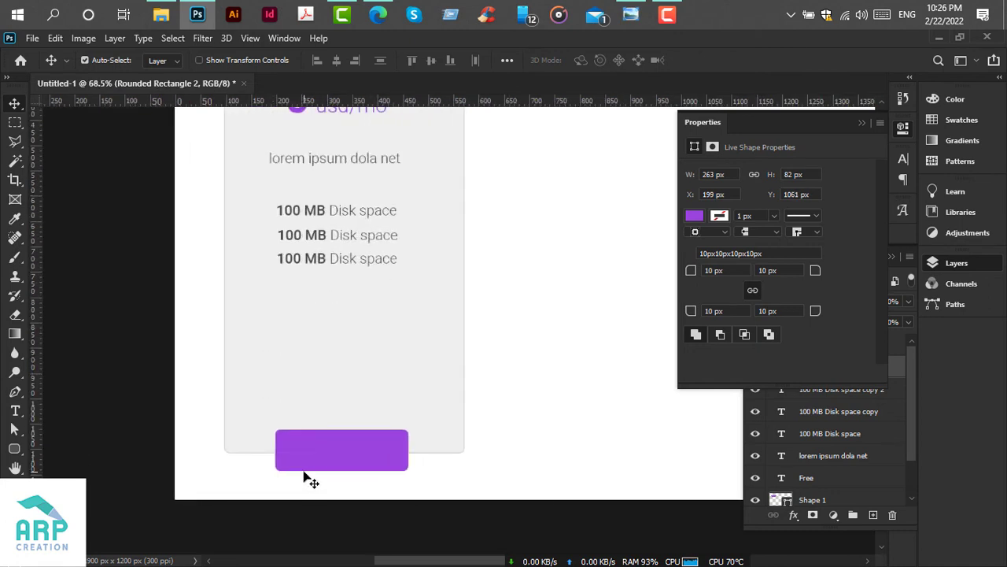
scroll(305, 473, "up", 2)
key("Down")
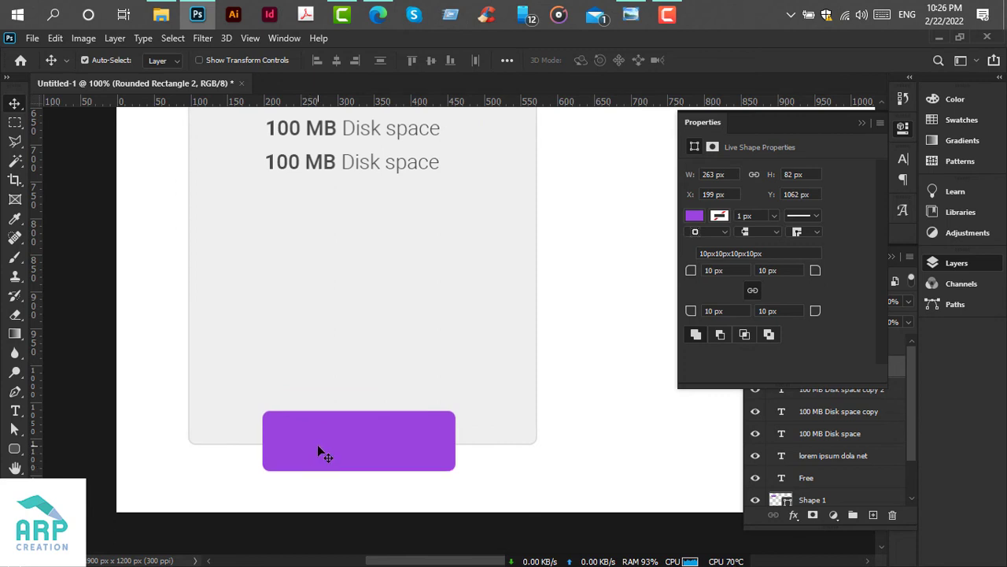
key("Down")
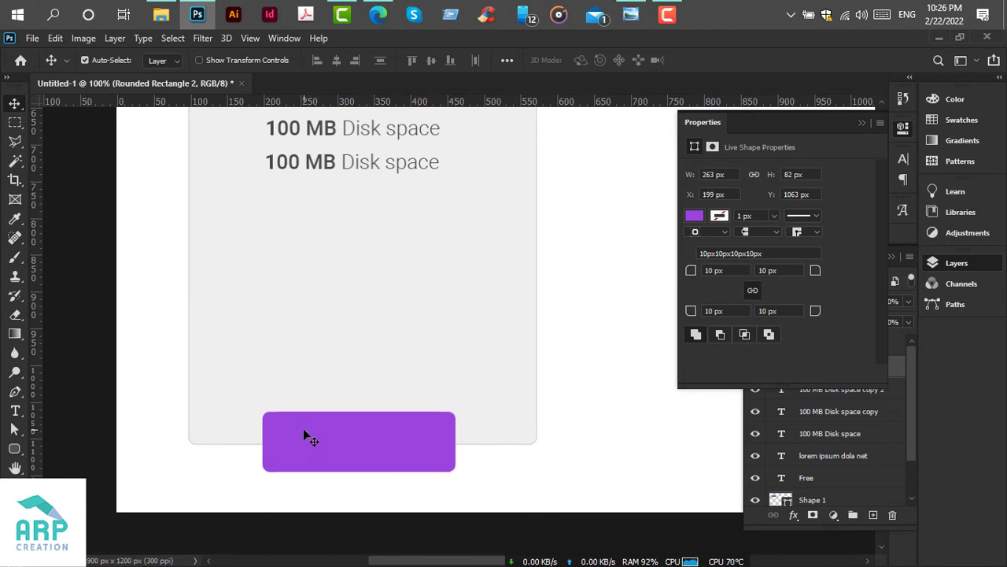
scroll(304, 433, "down", 1)
scroll(260, 449, "up", 1)
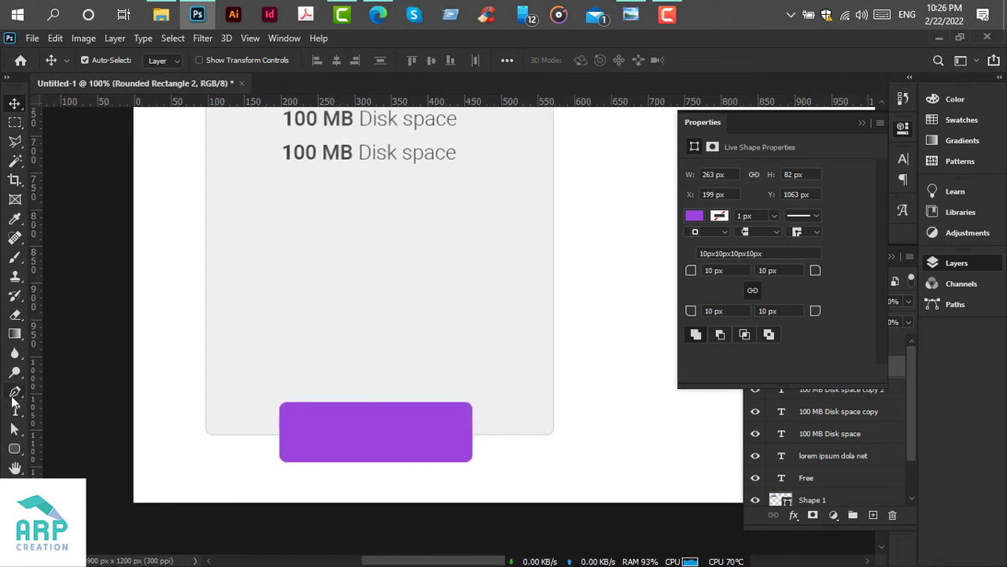
Draw a curved Pen shape from the card's bottom edge to the button's lower-left corner.
left_click(14, 392)
scroll(267, 454, "up", 3)
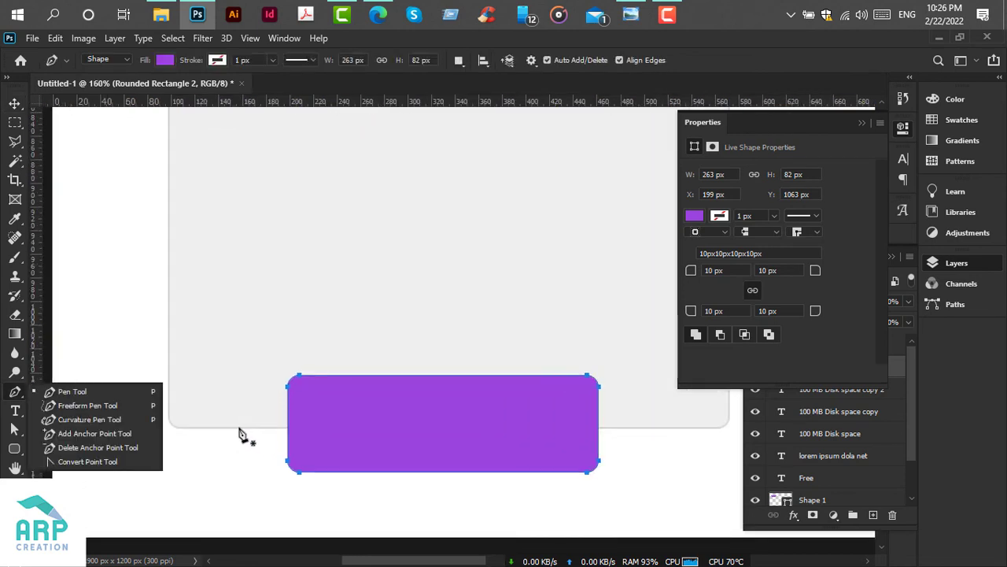
left_click(239, 427)
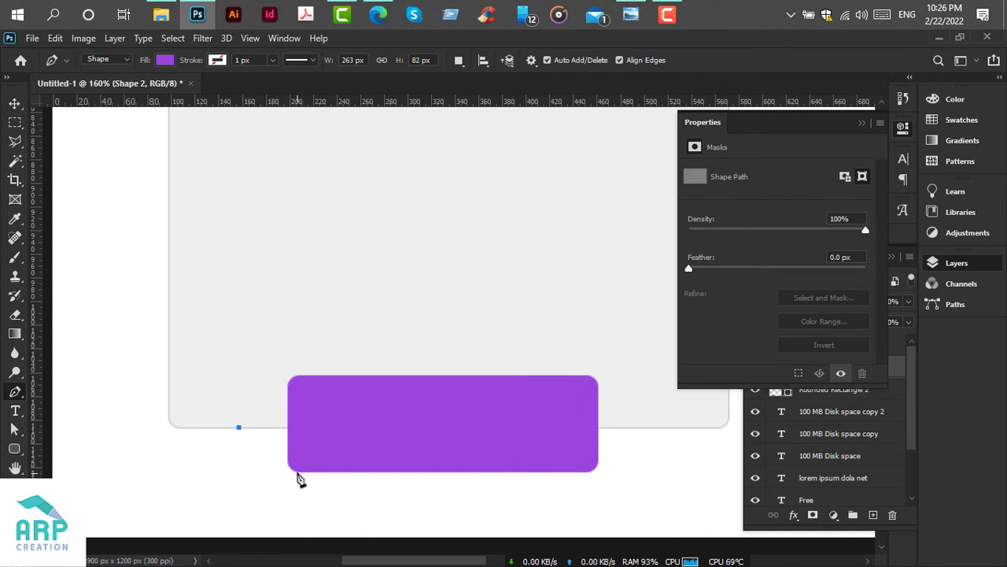
left_click_drag(297, 471, 348, 482)
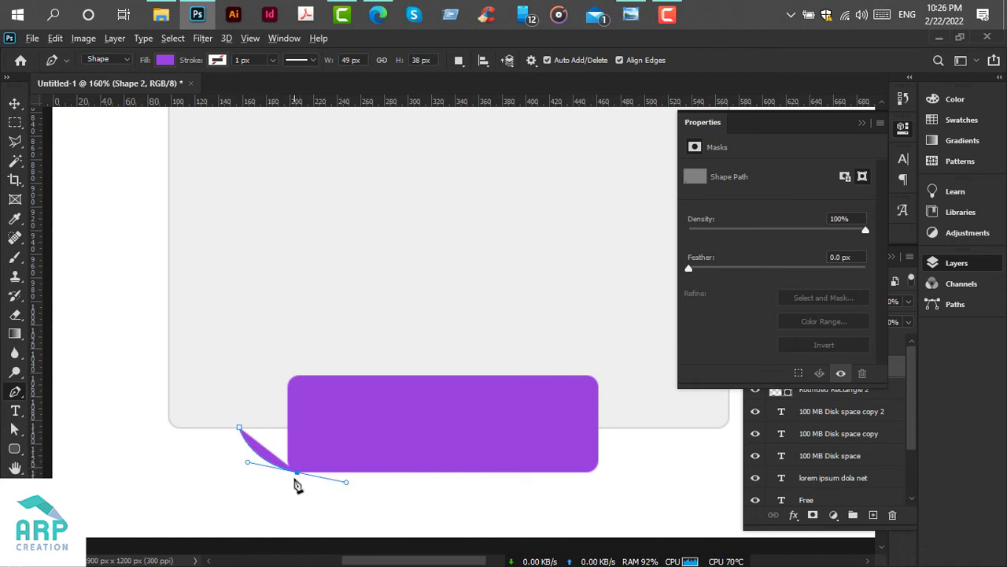
left_click(300, 476)
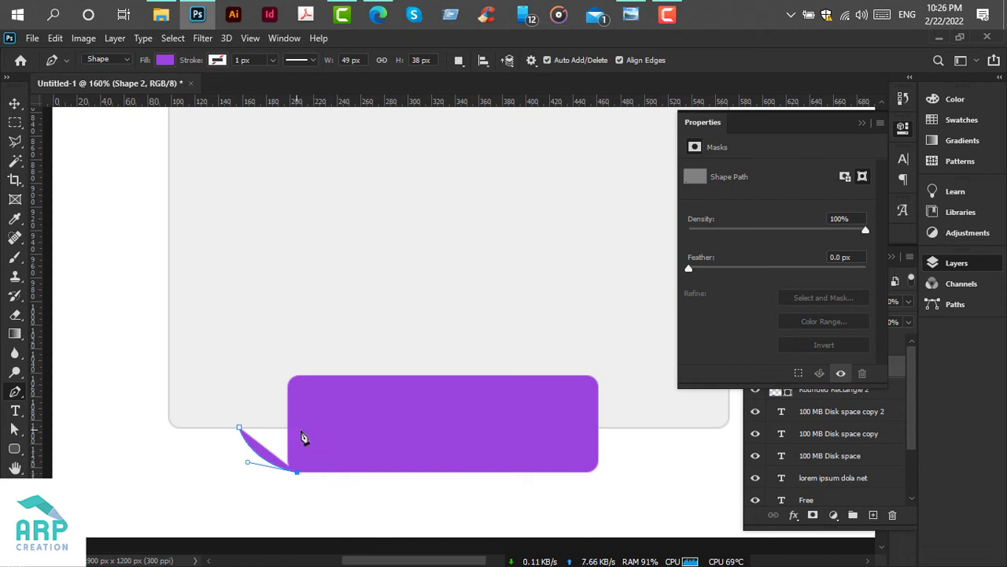
left_click(240, 429)
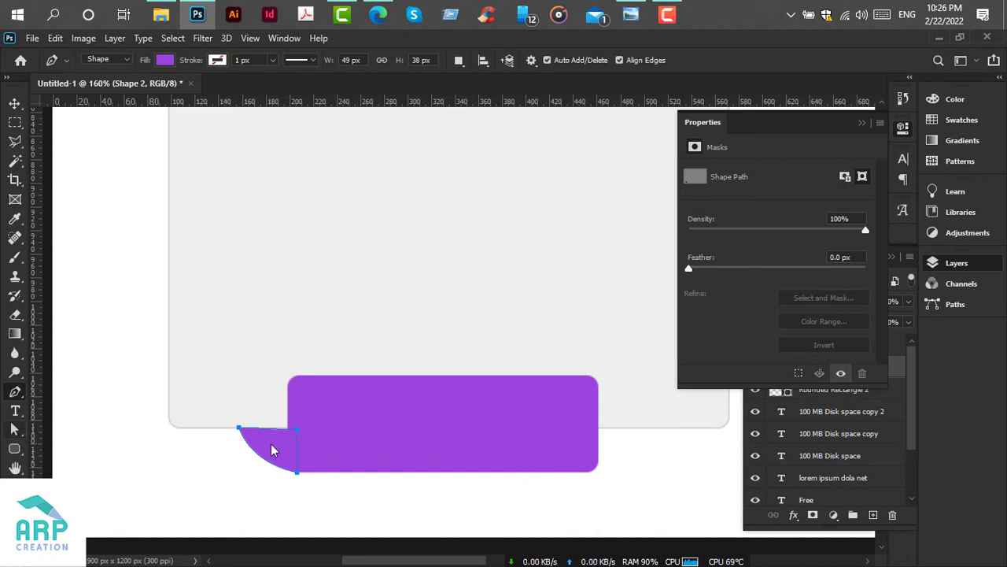
key("a")
scroll(297, 441, "up", 3)
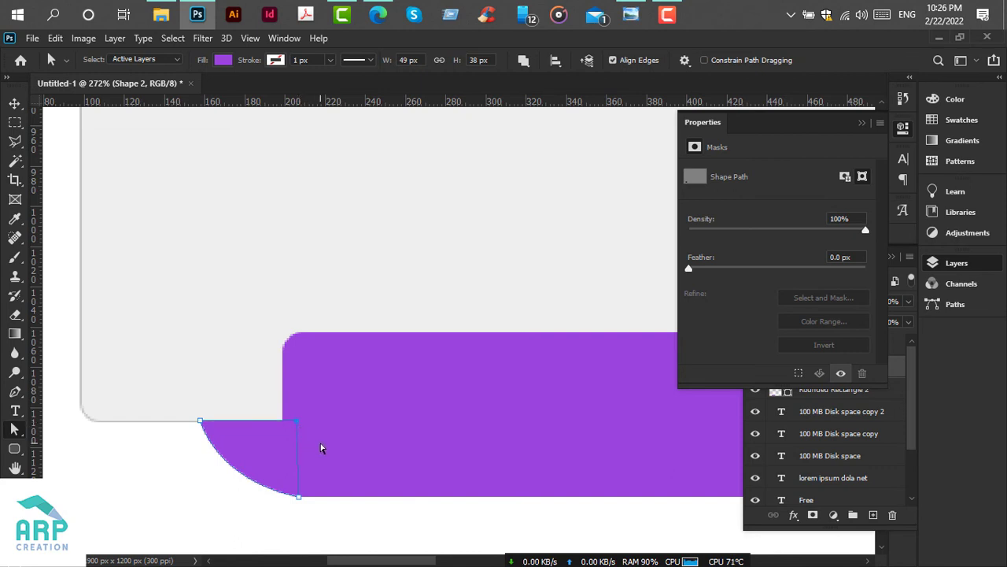
Move Shape 2 below Rounded Rectangle 2 and recolour it #8c34cf.
scroll(322, 448, "down", 3)
left_click(862, 123)
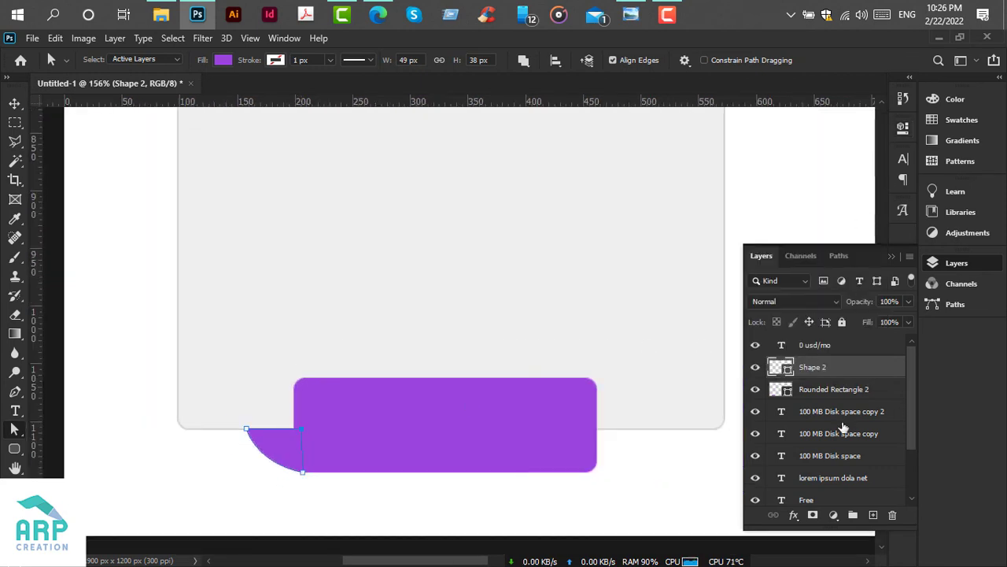
left_click_drag(841, 366, 837, 393)
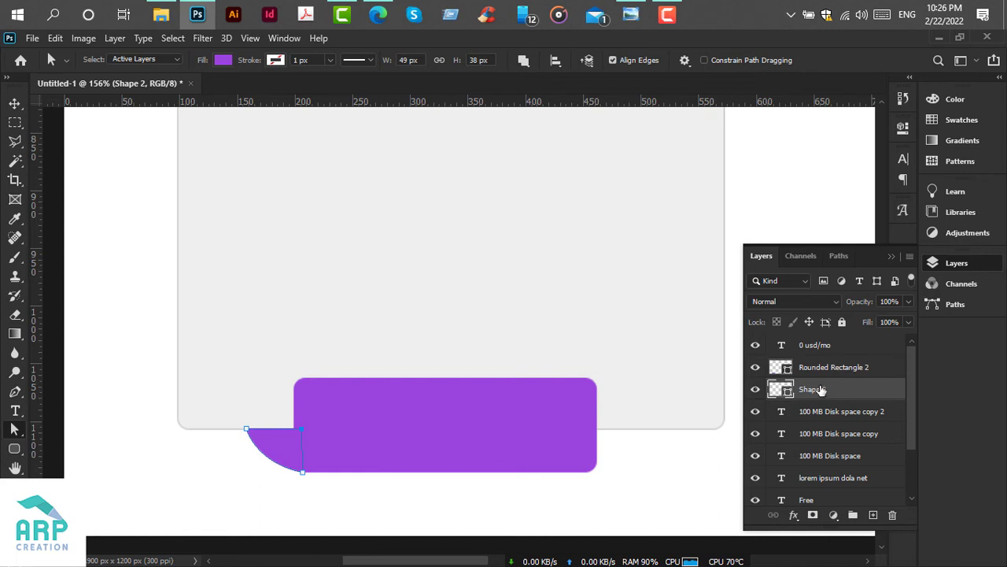
double_click(788, 394)
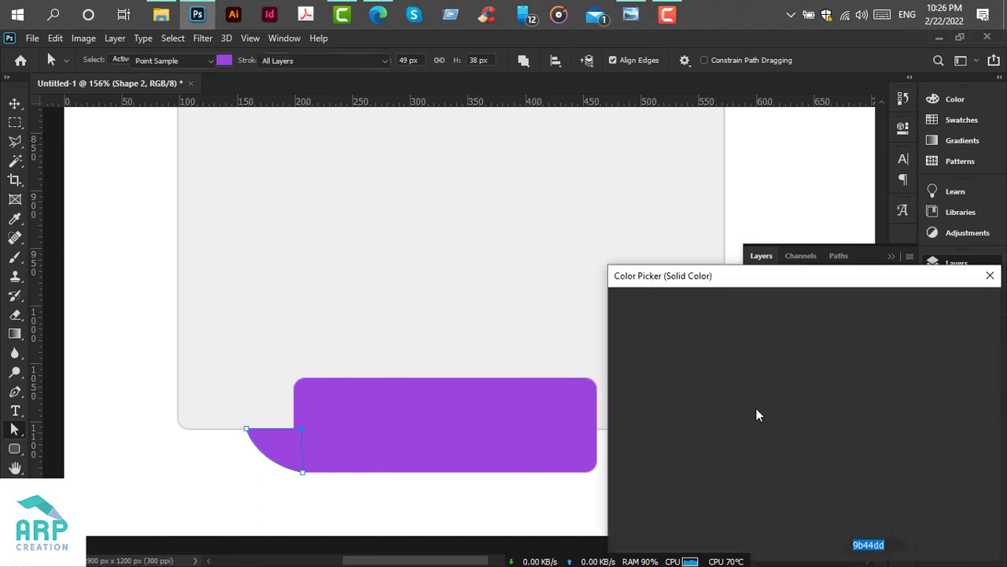
left_click(757, 346)
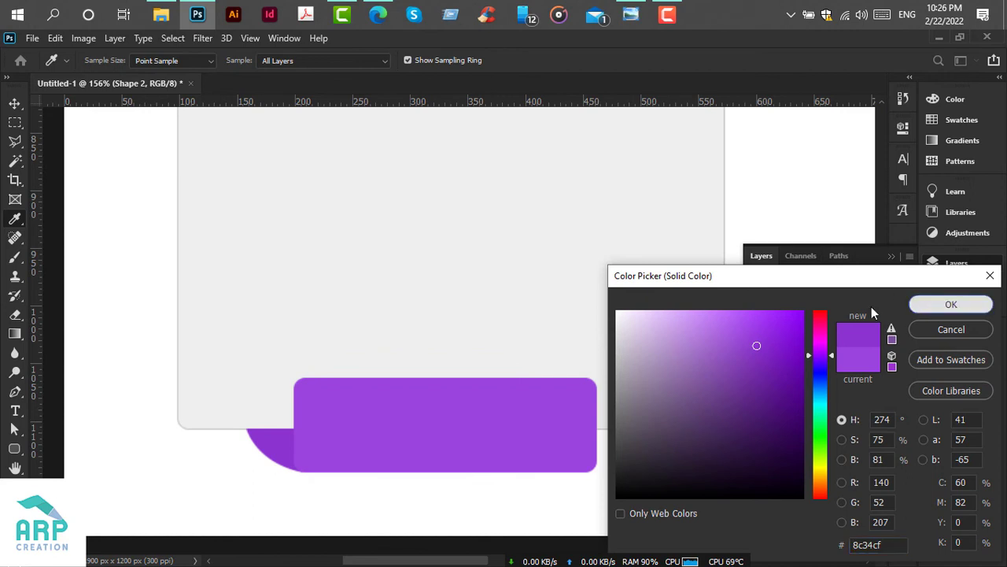
left_click(950, 304)
left_click(14, 103)
scroll(220, 451, "down", 2)
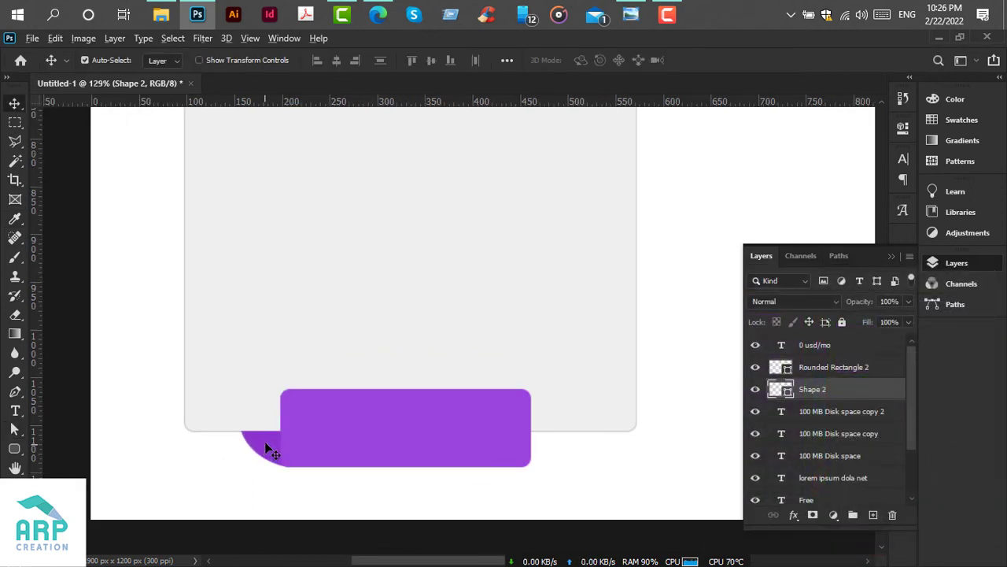
Copy Shape 2 to the button's right side, flip it horizontally, and nudge it into place.
left_click_drag(271, 451, 541, 453)
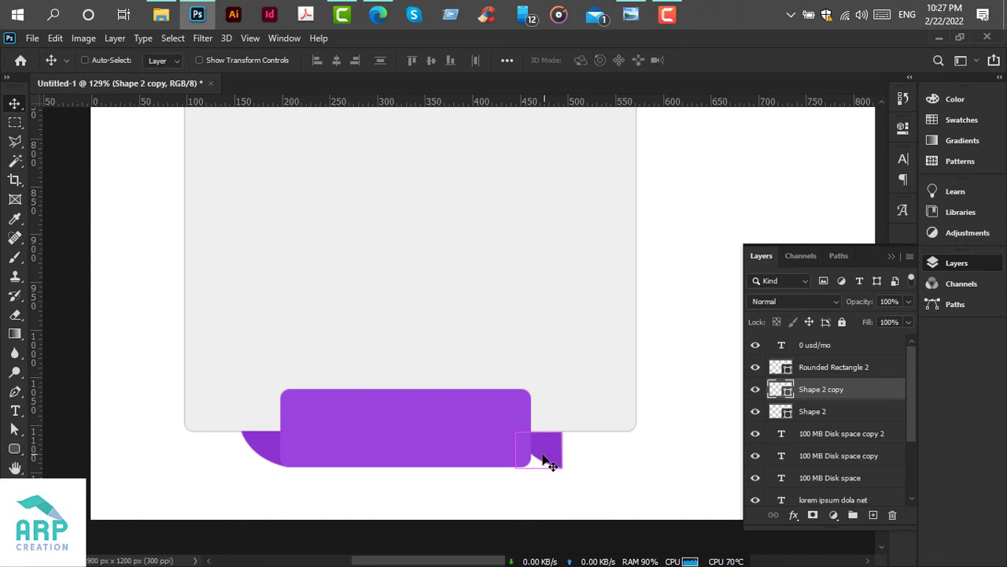
key("ctrl+t")
right_click(541, 445)
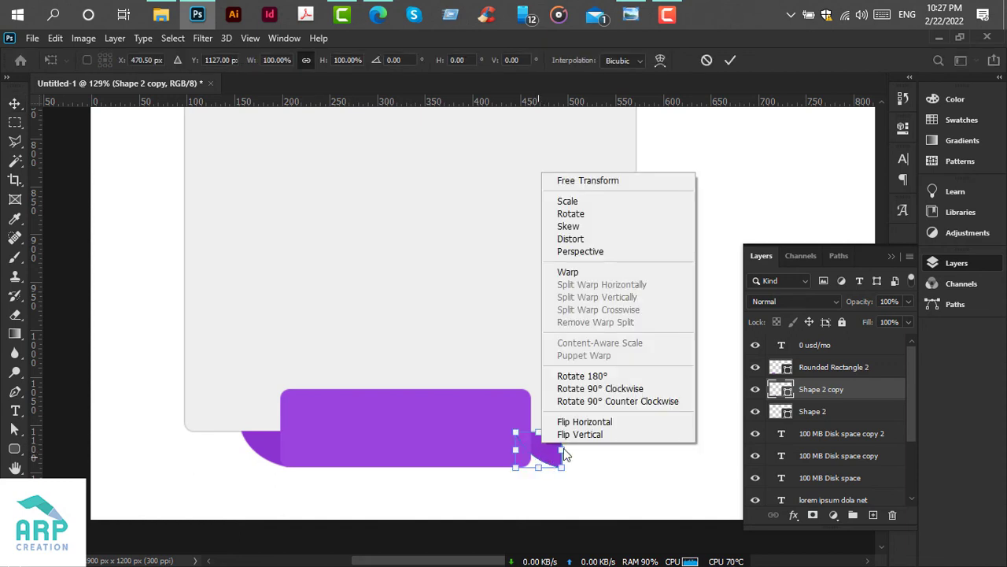
left_click(617, 423)
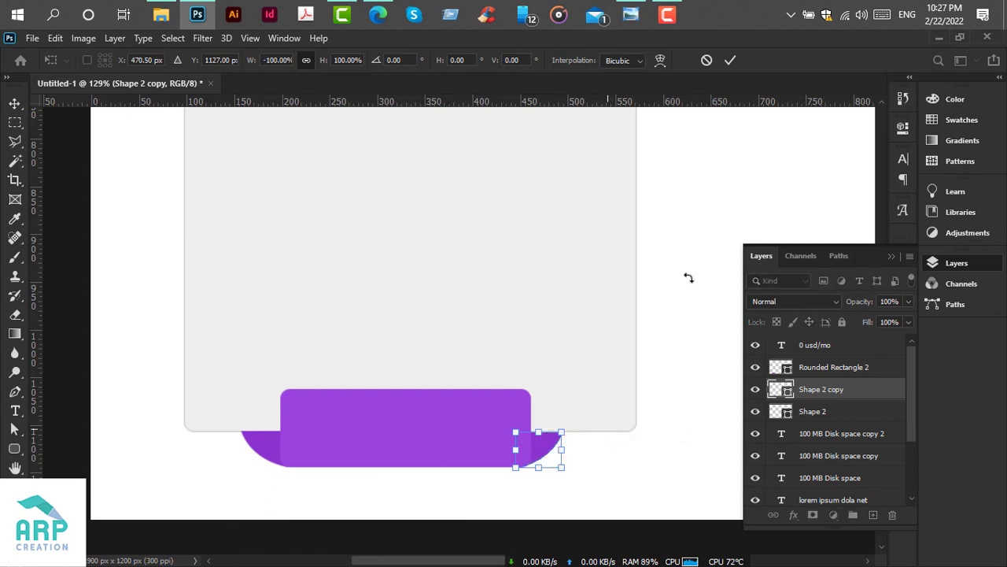
left_click(729, 60)
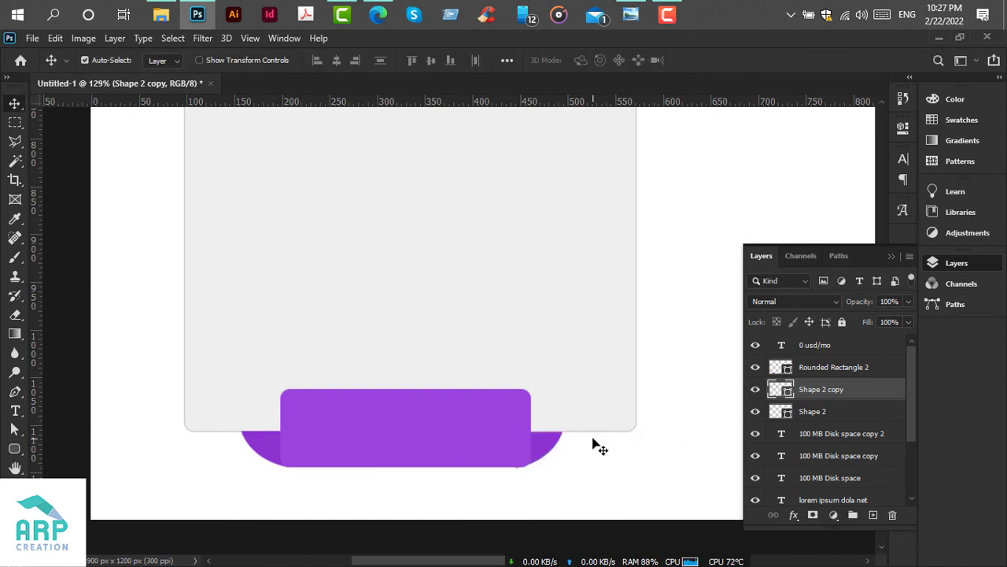
key("Right")
key("Right")
key("Right")
key("Right")
key("Right")
key("Right")
key("Right")
Duplicate the 100 MB Disk space text onto the purple button, above it, and make it white.
scroll(571, 460, "down", 4)
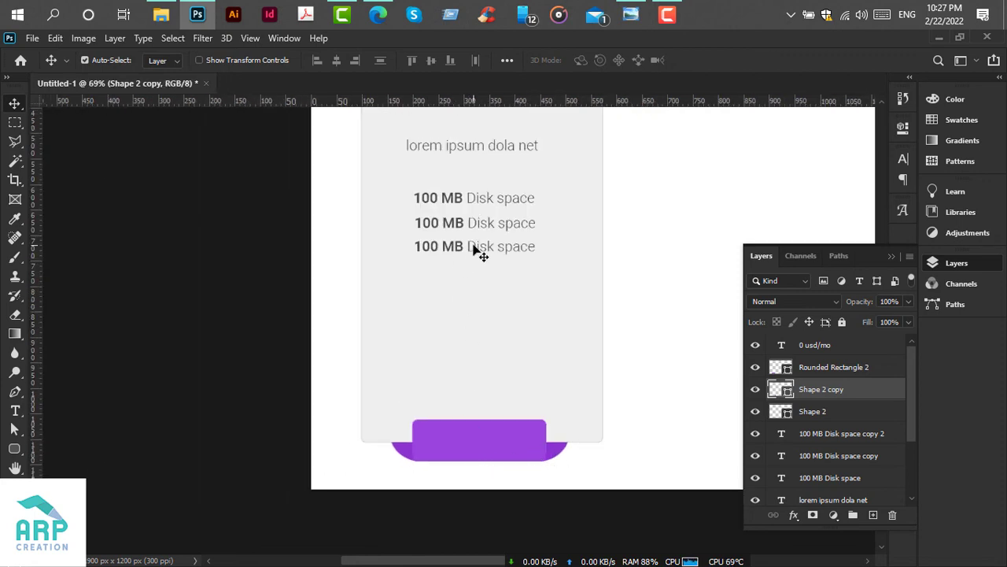
left_click(475, 249)
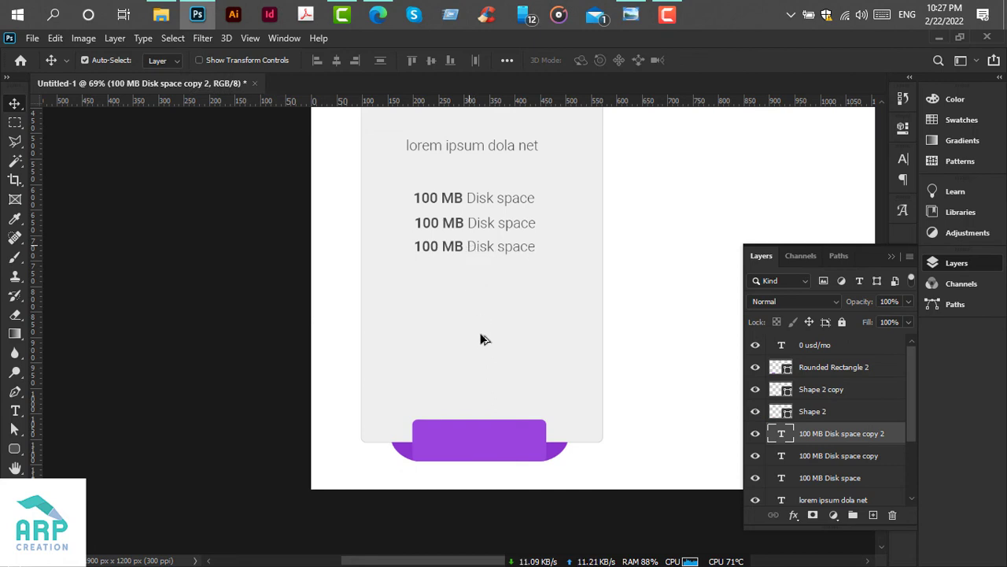
left_click_drag(477, 405, 476, 438)
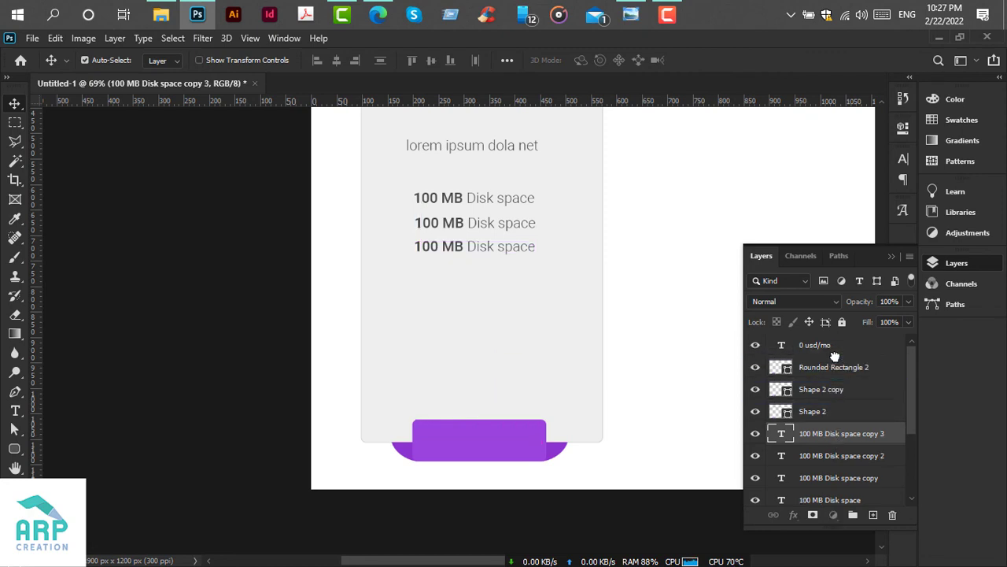
left_click_drag(835, 357, 833, 358)
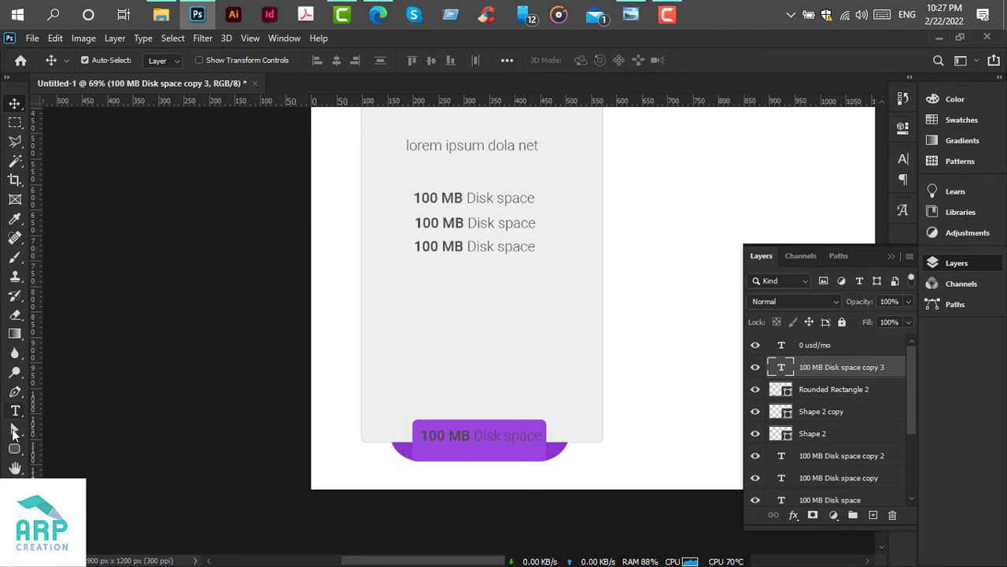
left_click(15, 410)
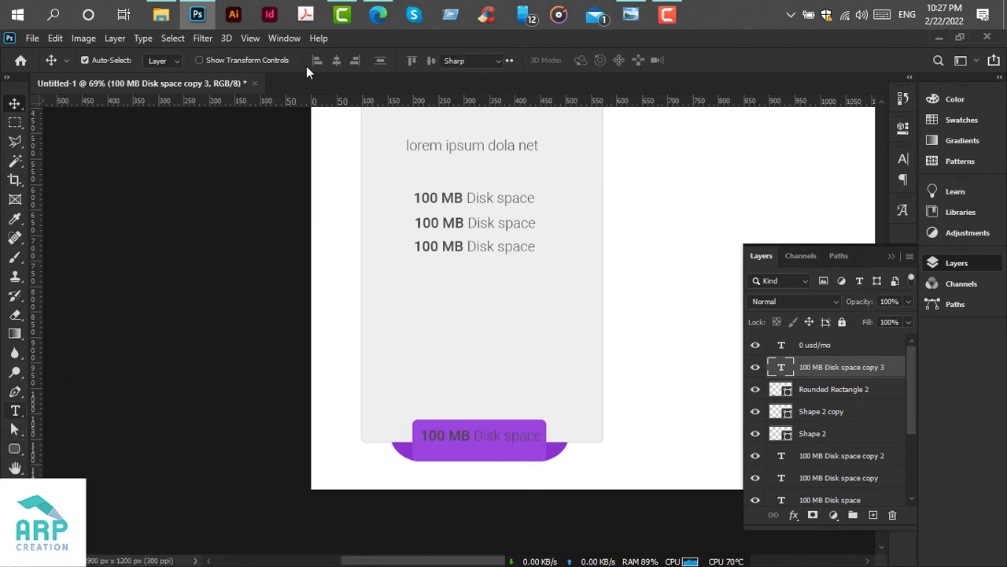
left_click(587, 62)
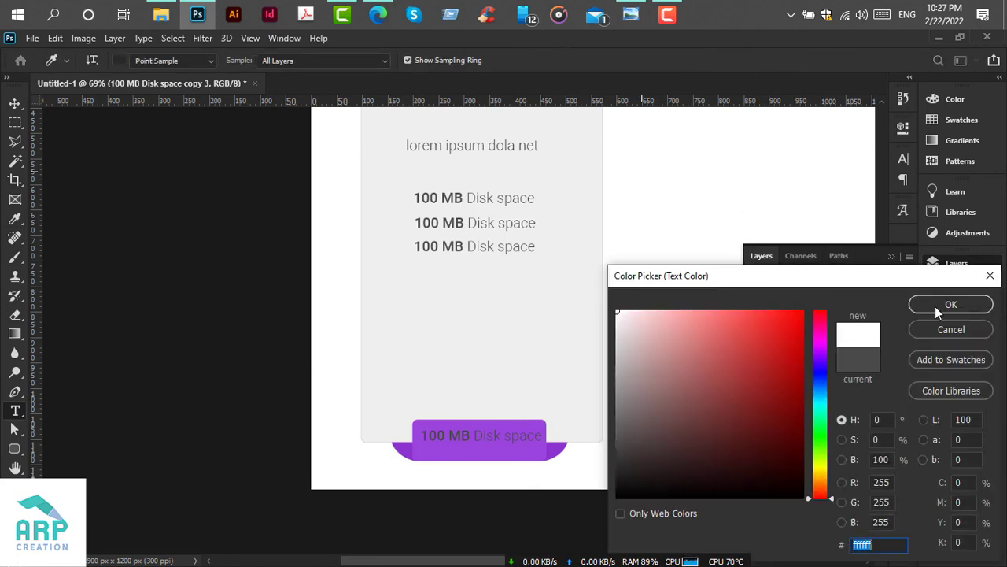
left_click(938, 306)
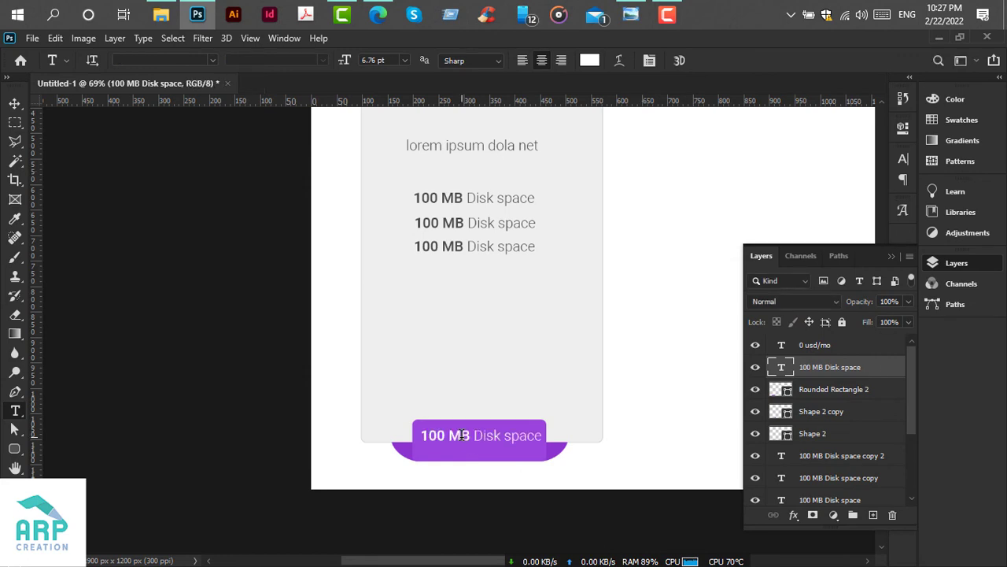
Retype the button label as BUY NOW.
left_click(464, 434)
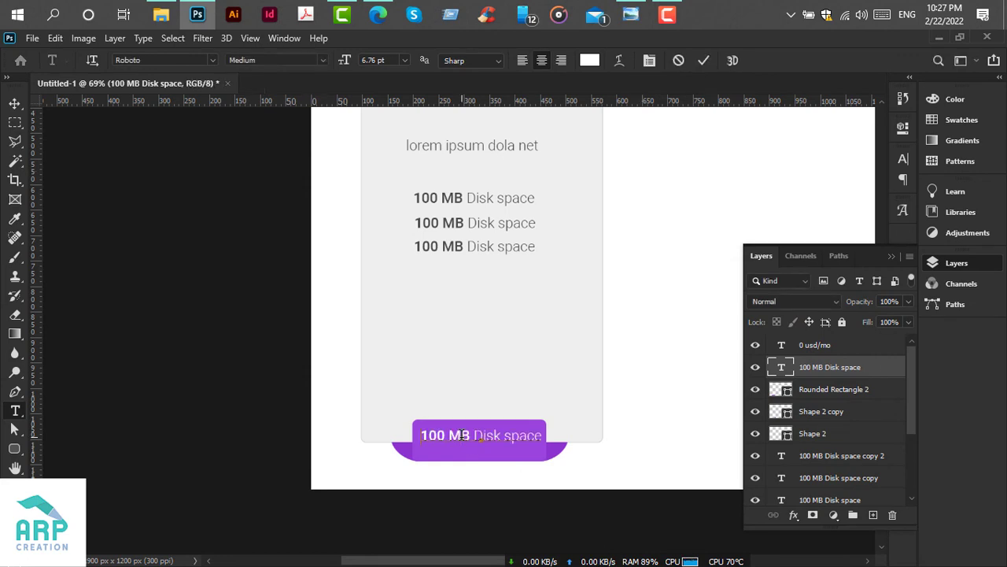
key("ctrl+a")
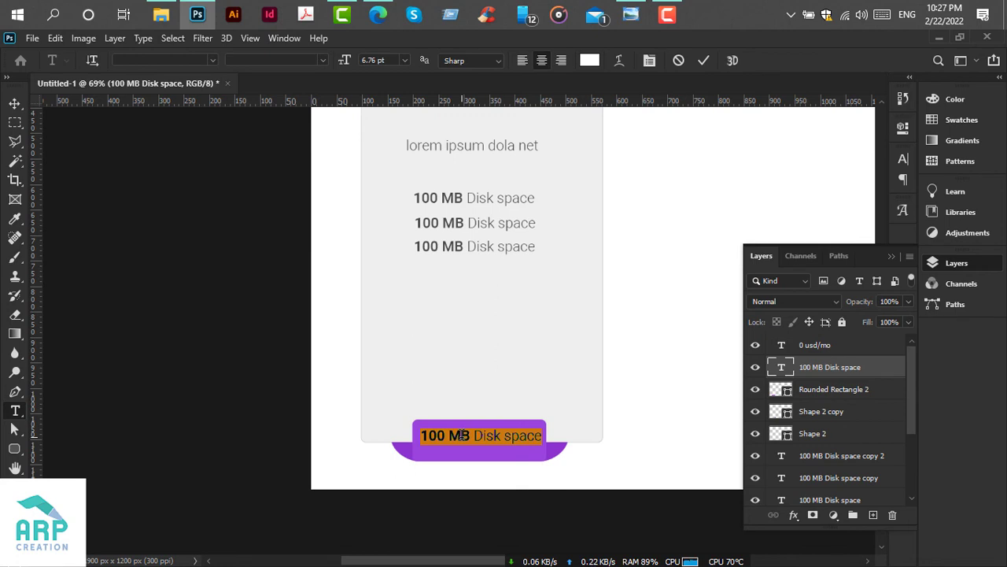
left_click(462, 435)
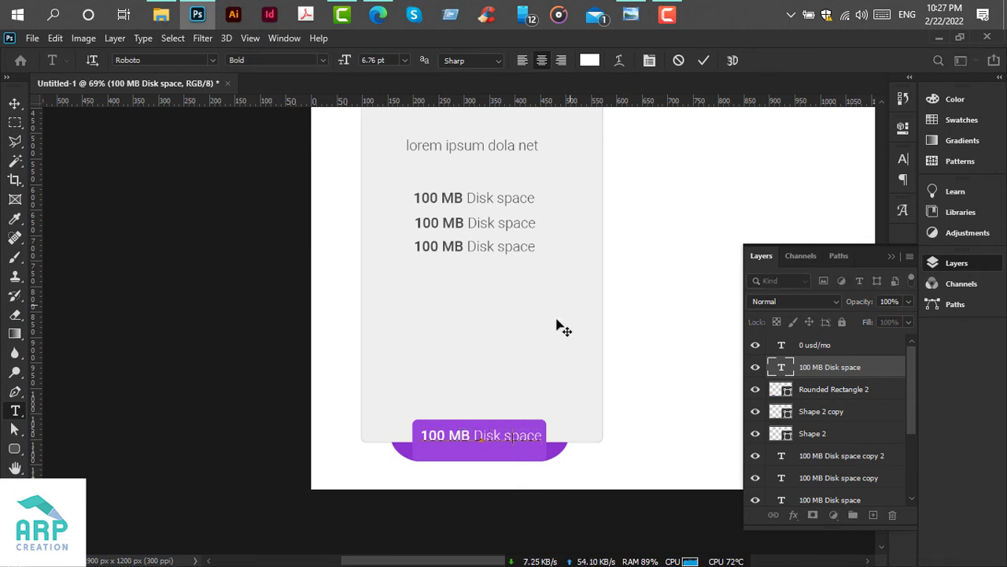
key("ctrl+a")
type("BUY NOW")
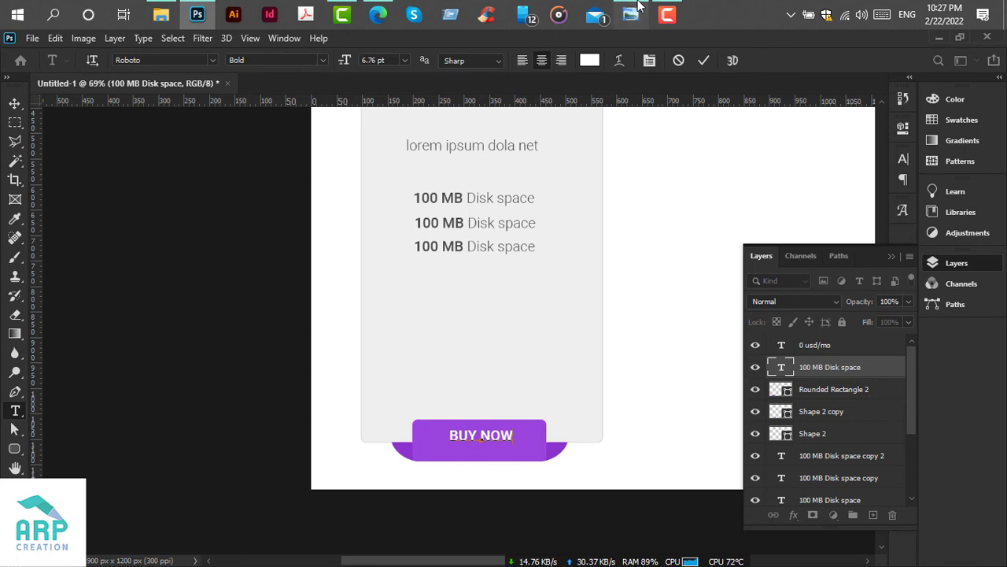
left_click(630, 12)
left_click(631, 12)
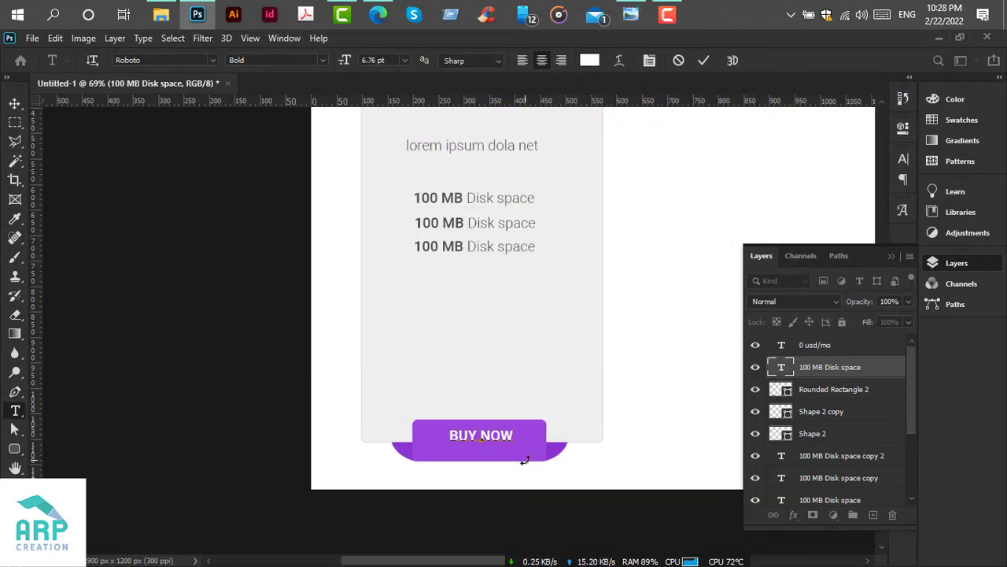
Set the BUY NOW label to Roboto Medium at 7 pt and commit it.
key("ctrl+a")
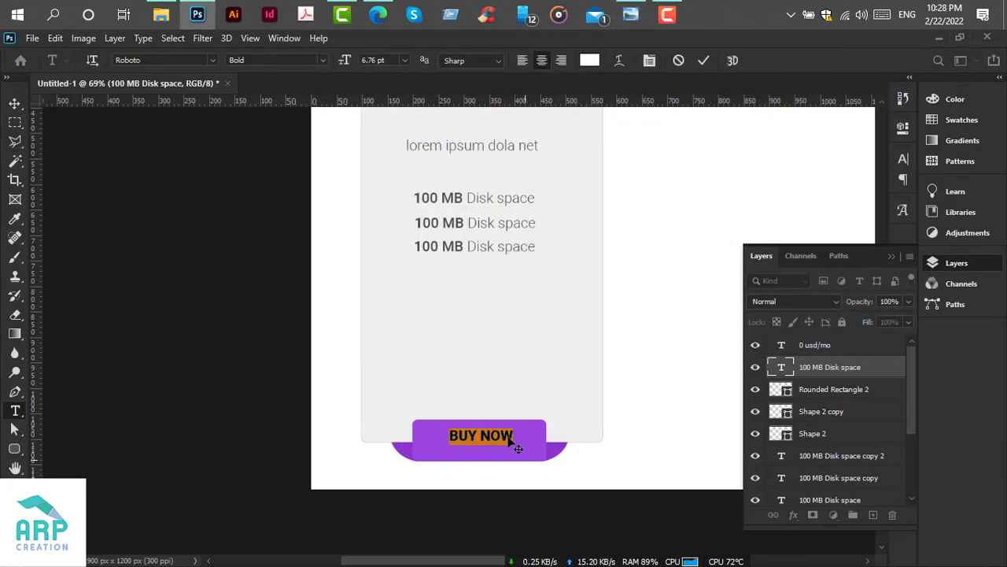
left_click(321, 60)
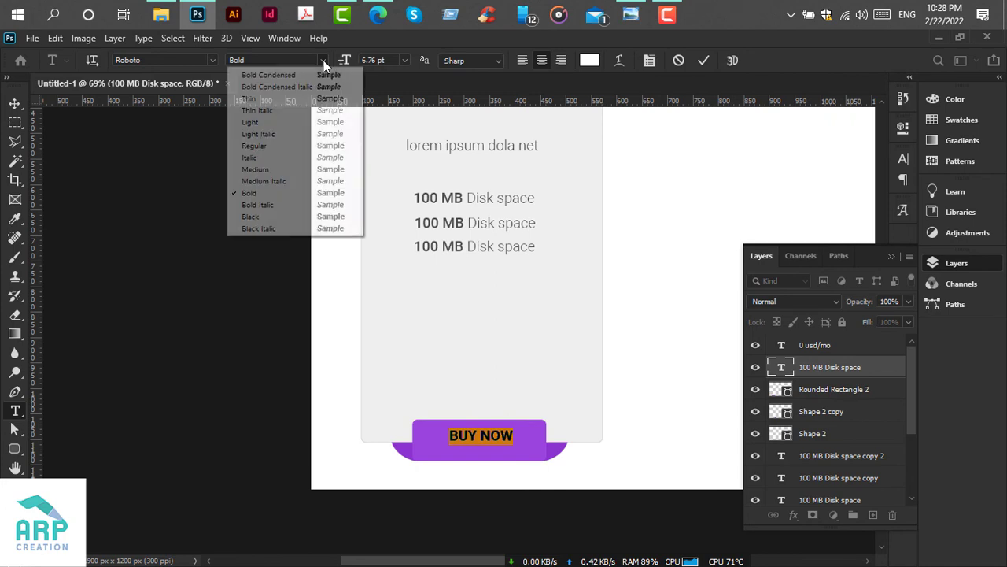
left_click(282, 169)
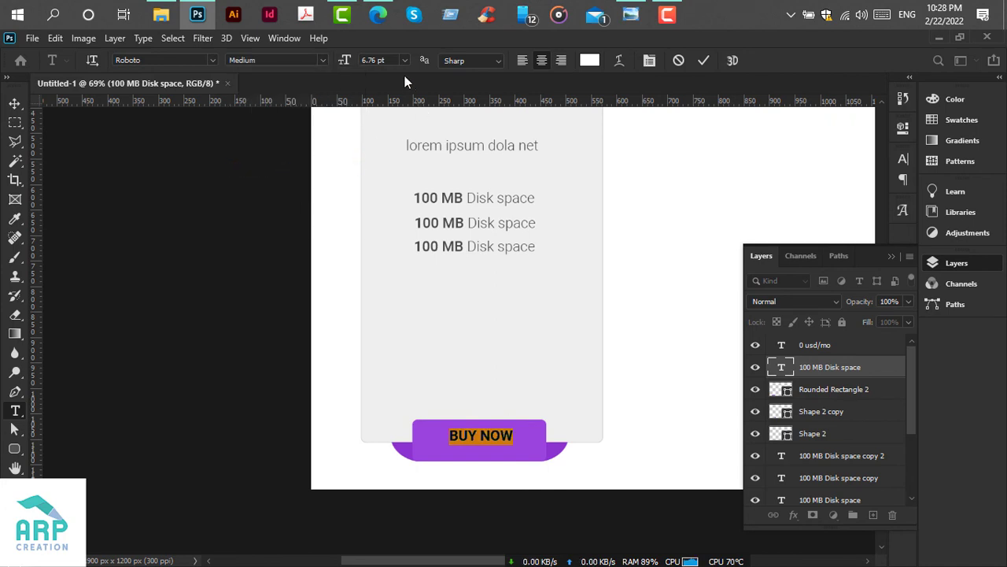
left_click(386, 60)
type("7")
left_click(700, 63)
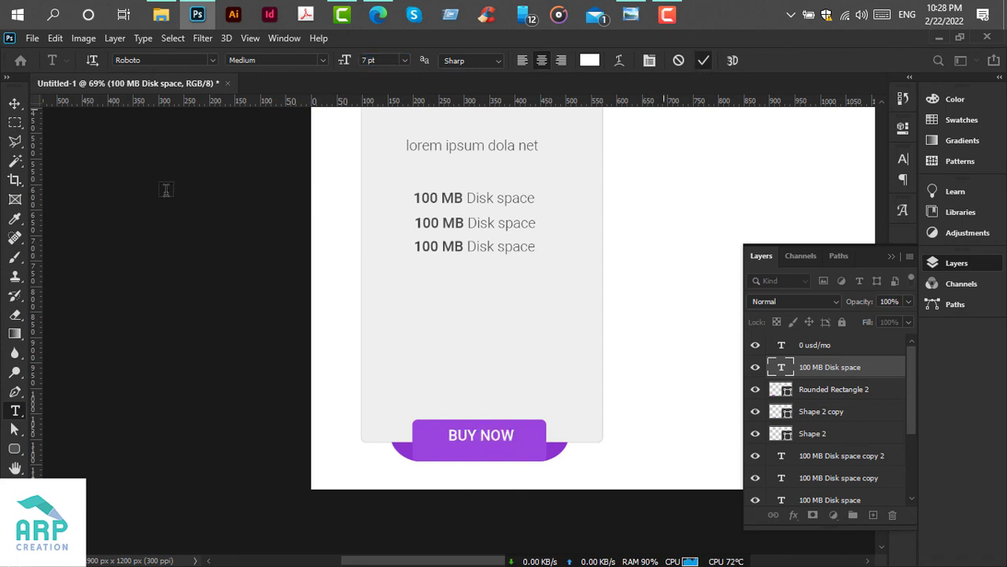
left_click(14, 103)
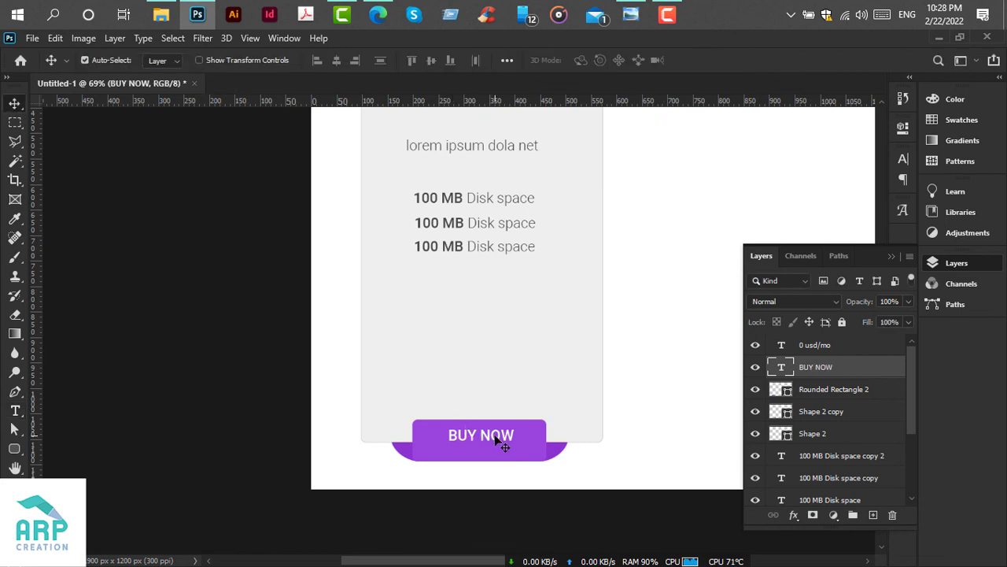
Nudge the BUY NOW label slightly left and down to centre it, then select the 0 usd/mo layer.
left_click_drag(498, 443, 495, 444)
scroll(406, 437, "down", 3)
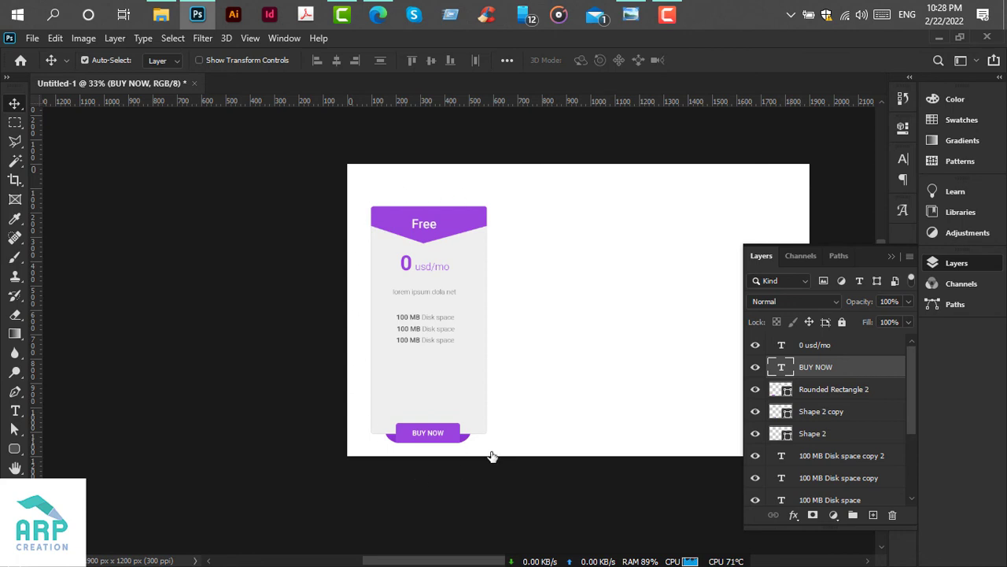
left_click(409, 177)
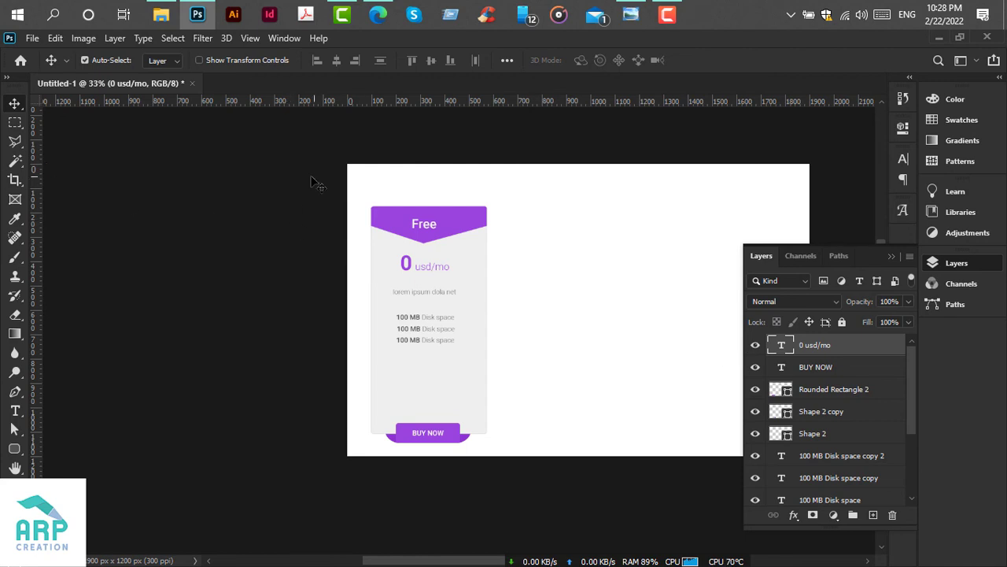
Group all of the pricing card's layers into Group 1.
left_click_drag(349, 175, 507, 480)
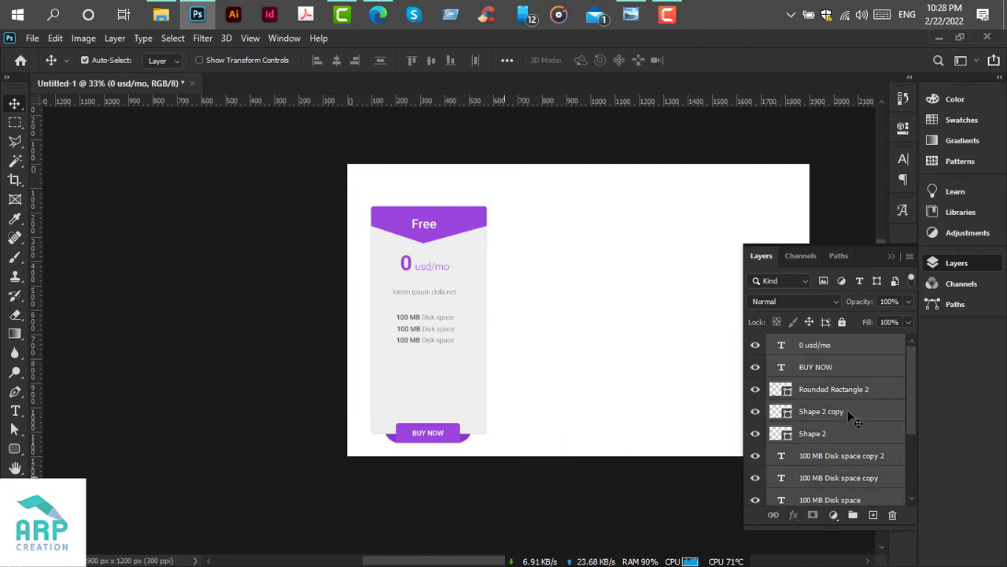
scroll(842, 411, "down", 3)
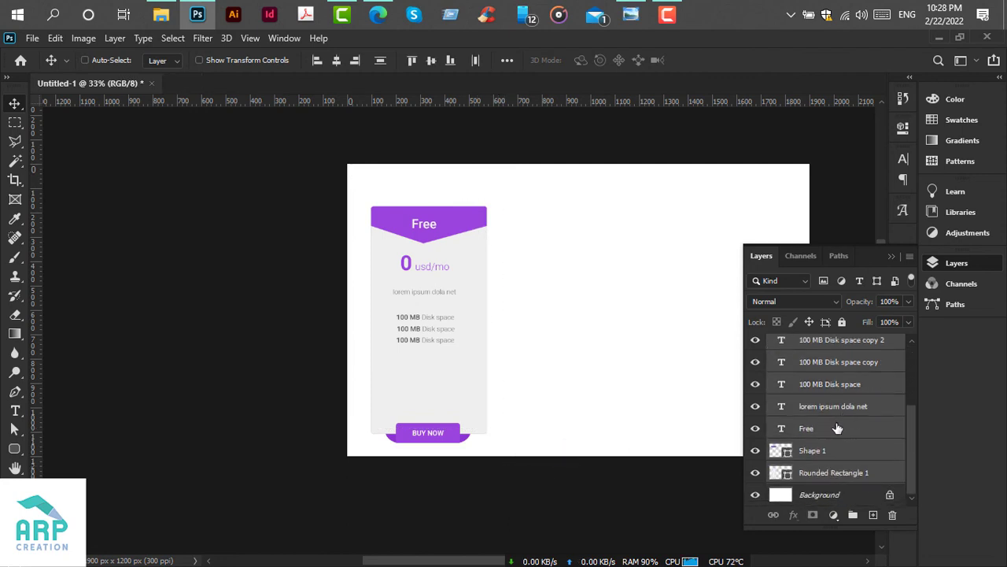
key("ctrl+g")
key("ctrl")
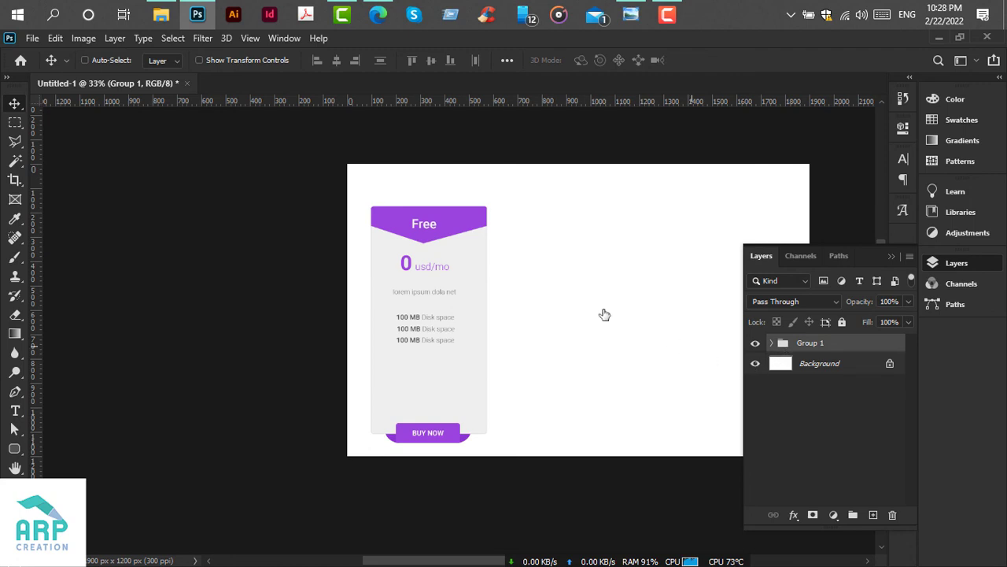
Duplicate the card group, shift the copy right, and set Auto-Select to Group.
key("ctrl+j")
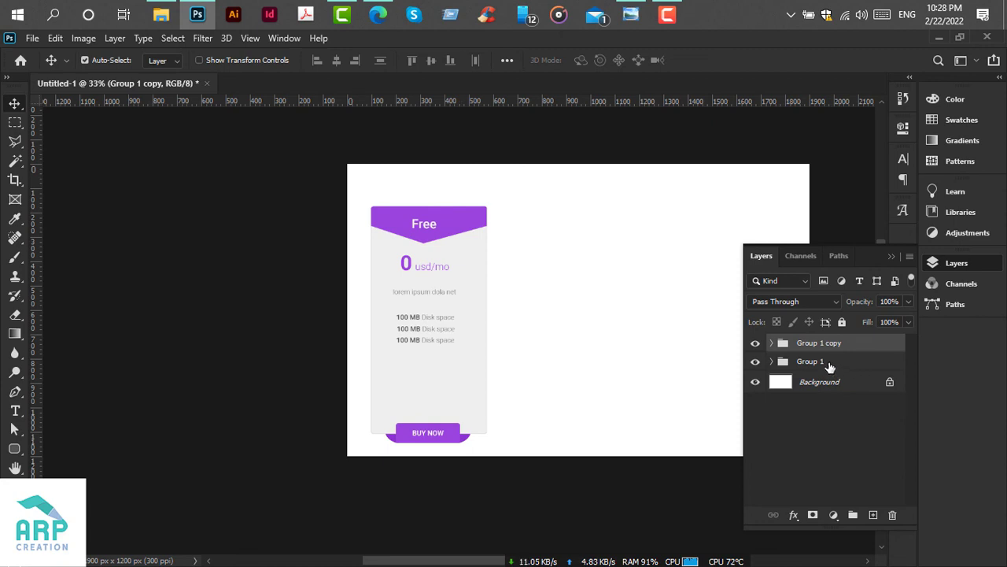
key("shift+Right")
key("shift+Right")
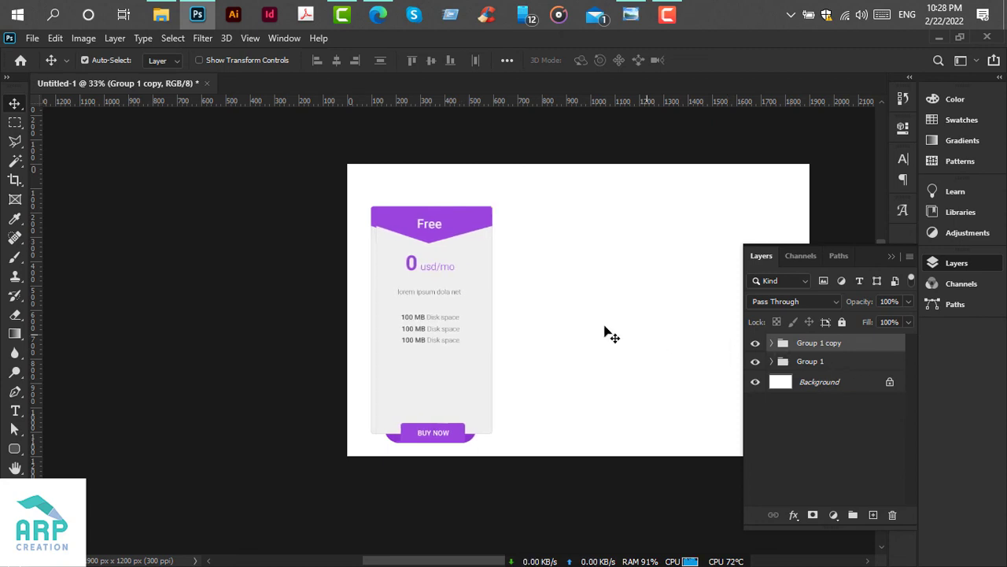
key("shift+Right")
key("shift+Right")
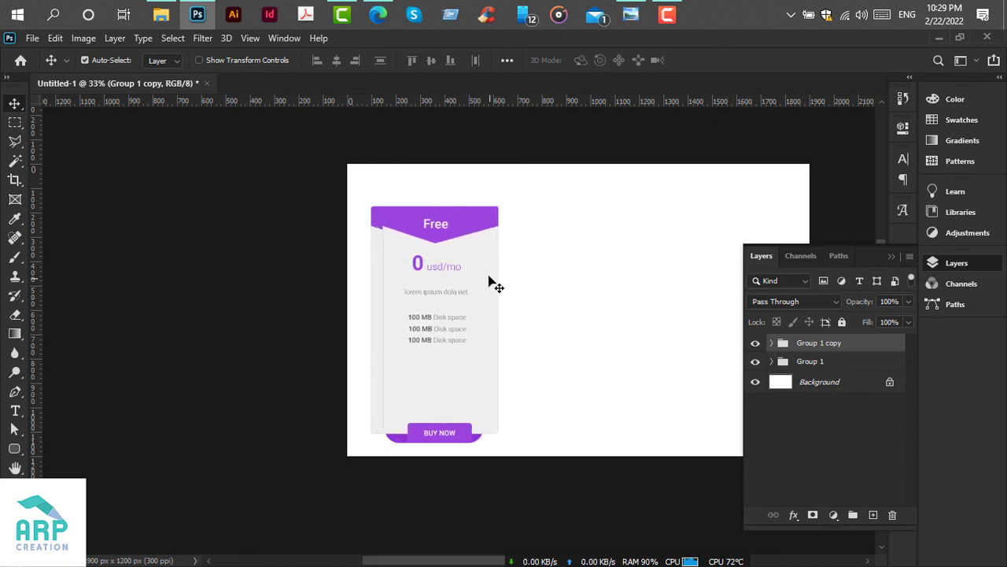
key("shift+Right")
key("shift+Right")
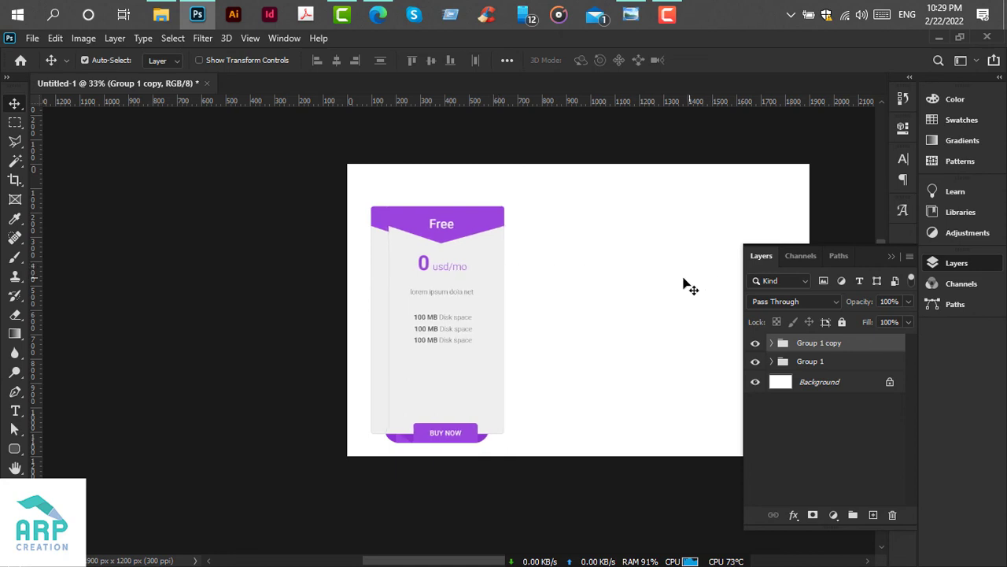
key("shift+Right")
key("shift+Right")
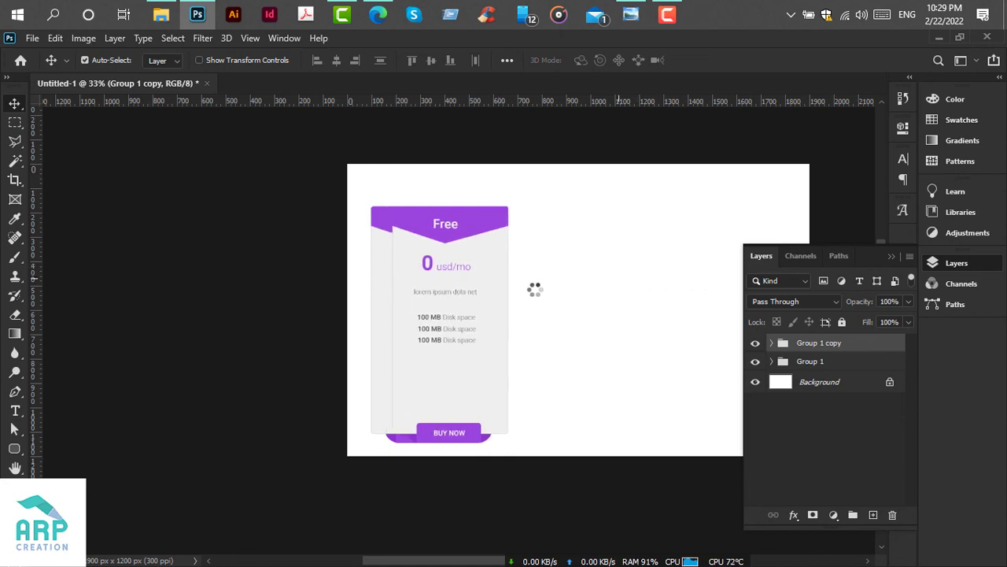
key("shift+Right")
key("shift+Right")
left_click(163, 60)
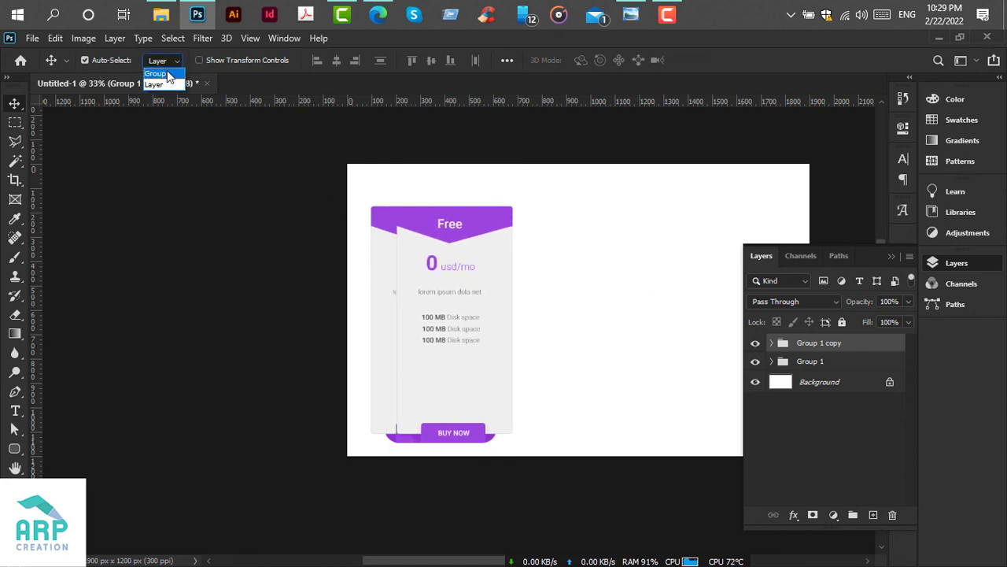
left_click(157, 73)
Align the copied card flush beside the original and Alt-drag a third copy to the right.
left_click_drag(514, 261, 580, 261)
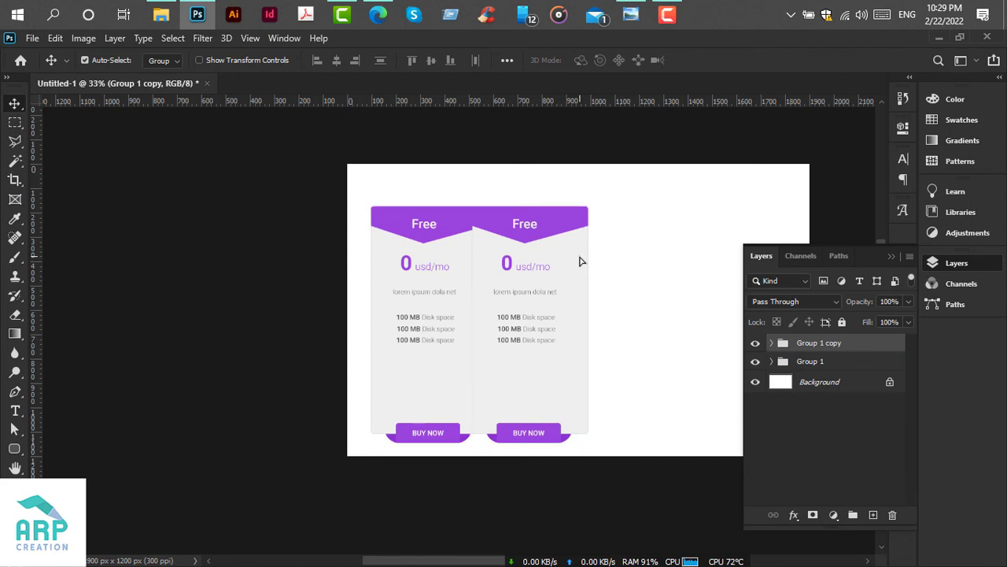
key("Right")
key("Right")
key("Right")
key("Right")
key("Right")
key("Right")
key("Right")
key("Right")
key("Right")
key("Right")
key("Right")
key("Right")
key("Right")
key("Right")
key("Right")
key("Right")
key("Right")
key("Right")
key("Right")
key("Right")
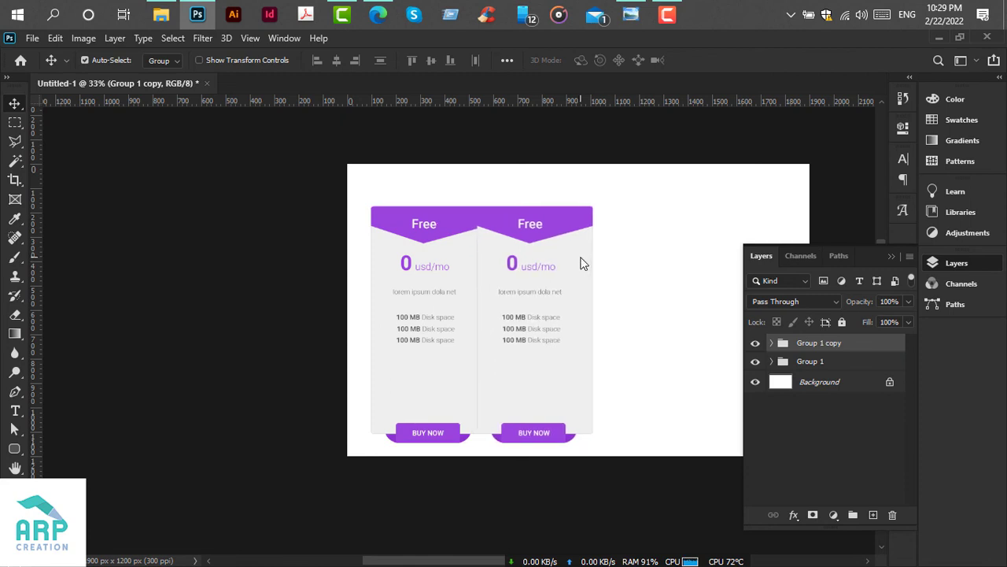
key("Right")
key("Right")
key("Right")
key("Right")
key("Right")
key("Right")
key("Right")
key("Right")
key("Right")
key("Right")
key("Right")
key("Right")
key("Right")
key("Right")
key("Right")
key("Right")
key("Right")
key("Right")
key("Right")
key("Right")
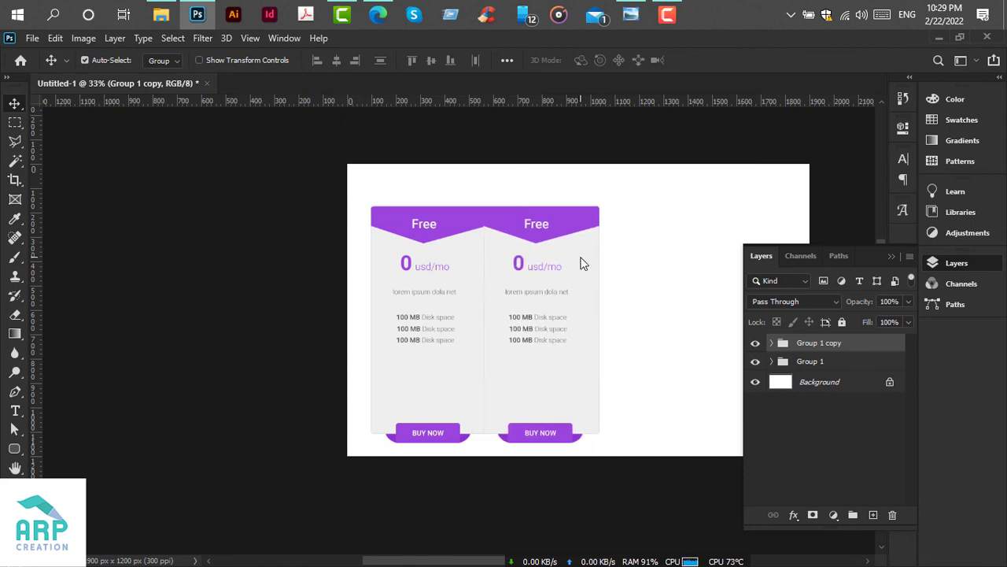
key("Right")
key("Right")
key("Right")
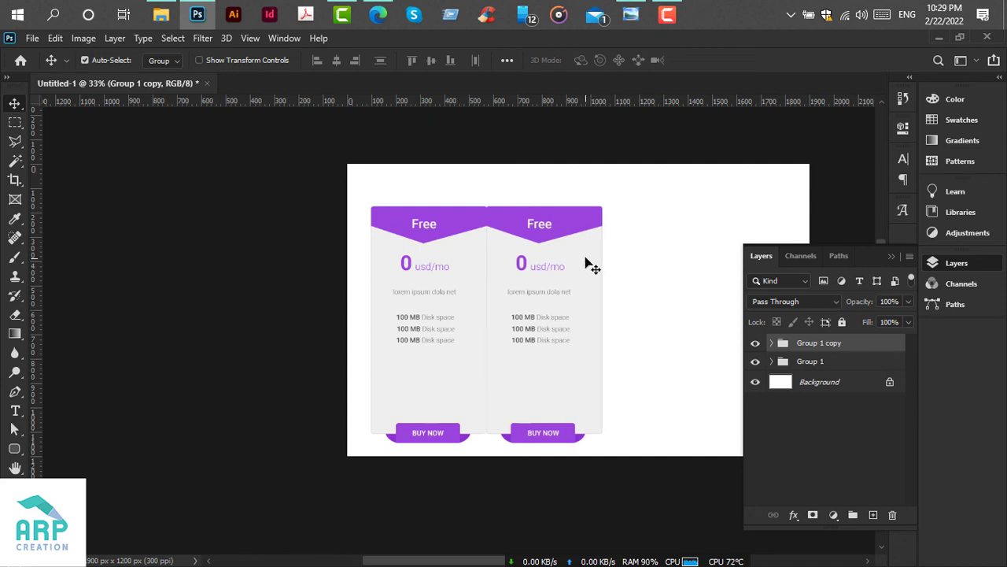
left_click_drag(591, 251, 710, 252)
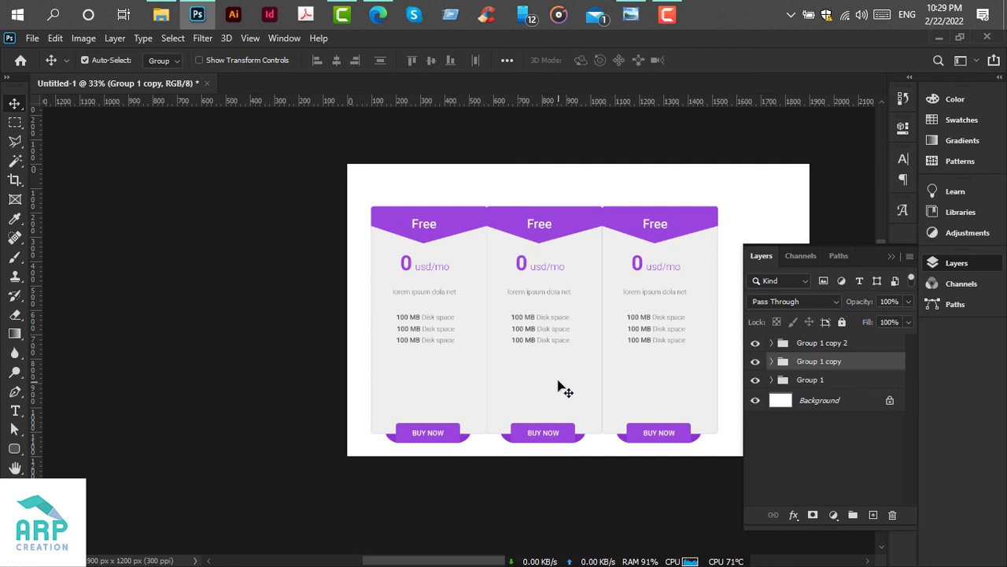
Scale the middle card (Group 1 copy) to 115.72% and raise it above the side cards.
key("ctrl+t")
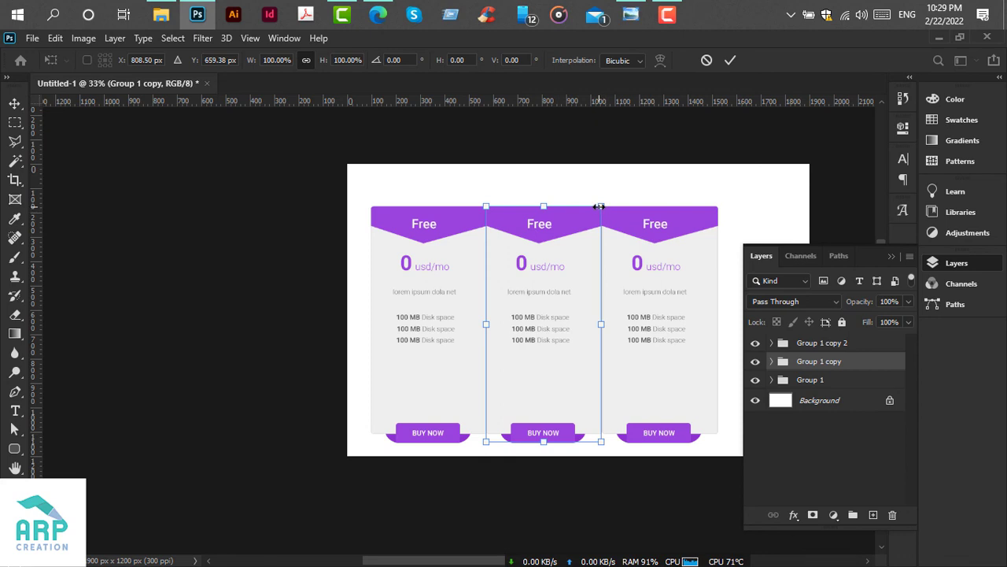
left_click_drag(600, 207, 617, 192)
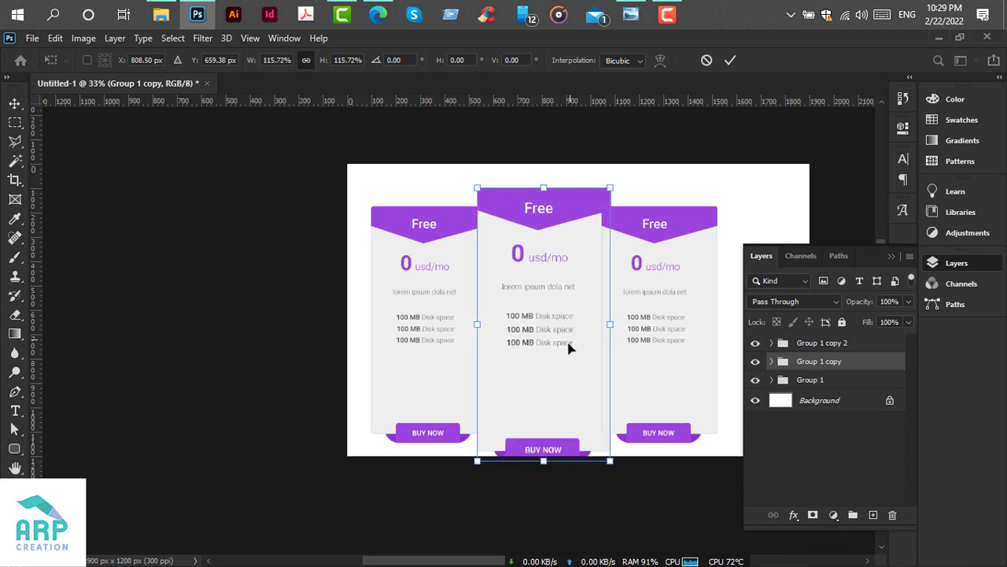
left_click_drag(564, 352, 563, 342)
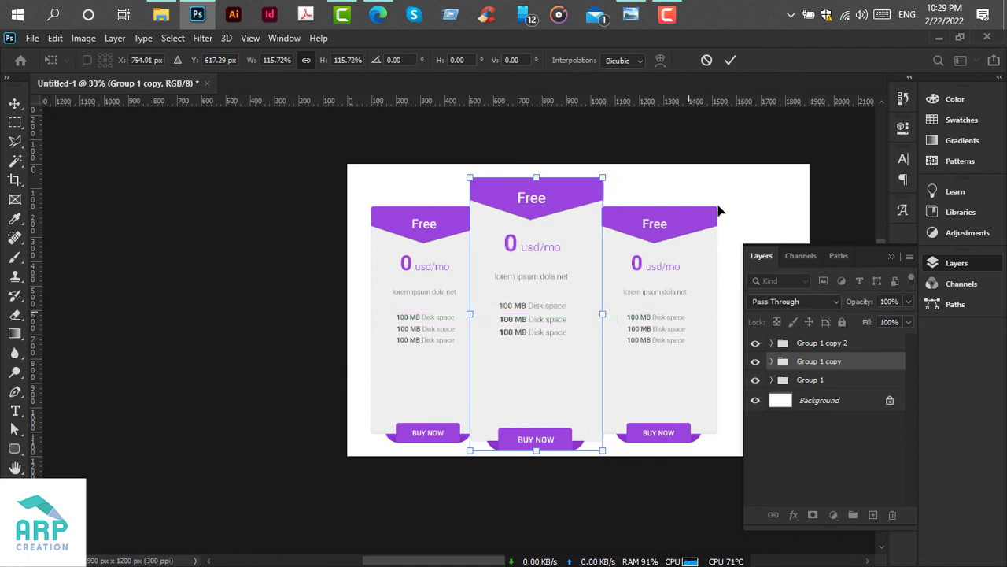
left_click(731, 60)
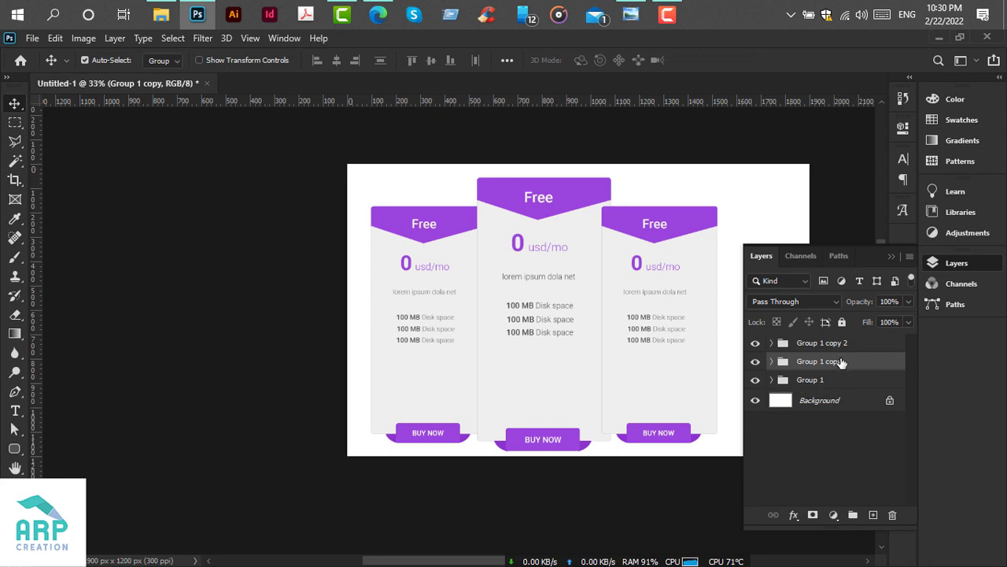
Place Group 1 copy 2 below the middle card's group and nudge both side cards to even the spacing.
left_click(824, 347)
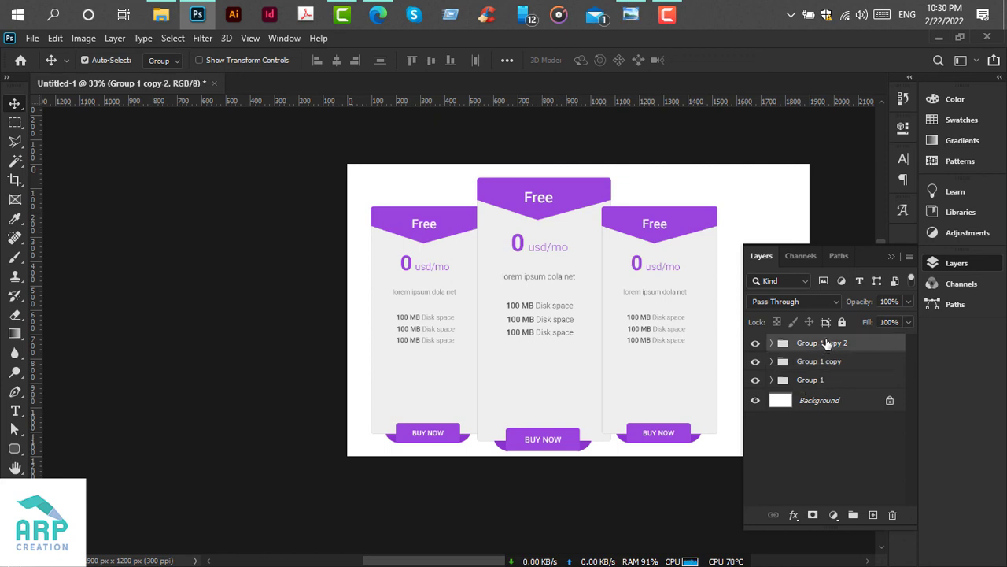
left_click_drag(828, 345, 823, 368)
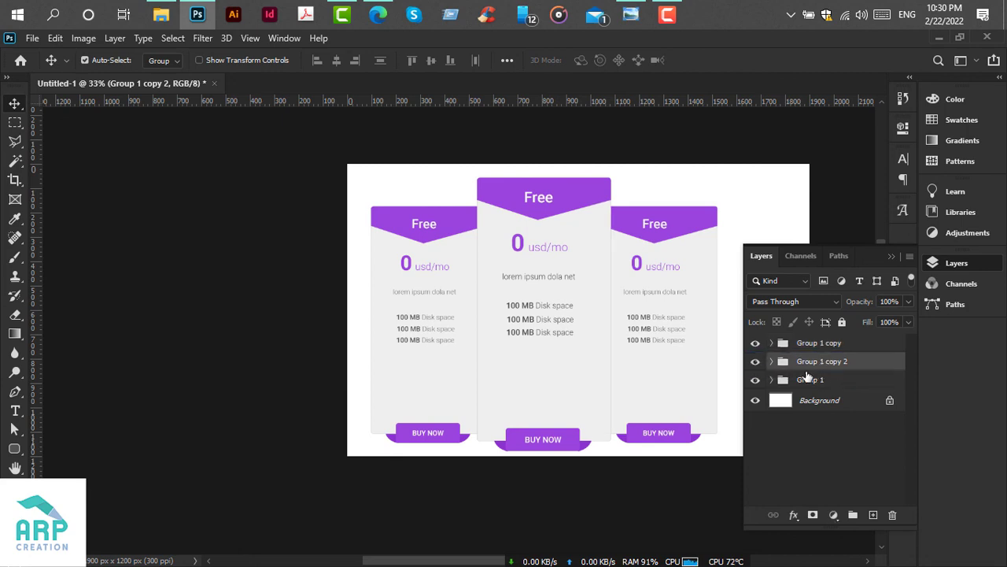
key("Right")
key("Right")
key("Right")
key("Right")
key("Right")
key("Right")
key("Right")
key("Right")
key("Right")
key("Right")
key("Right")
key("Right")
key("Right")
key("Right")
key("Right")
key("Right")
key("Right")
key("Right")
key("Right")
key("Right")
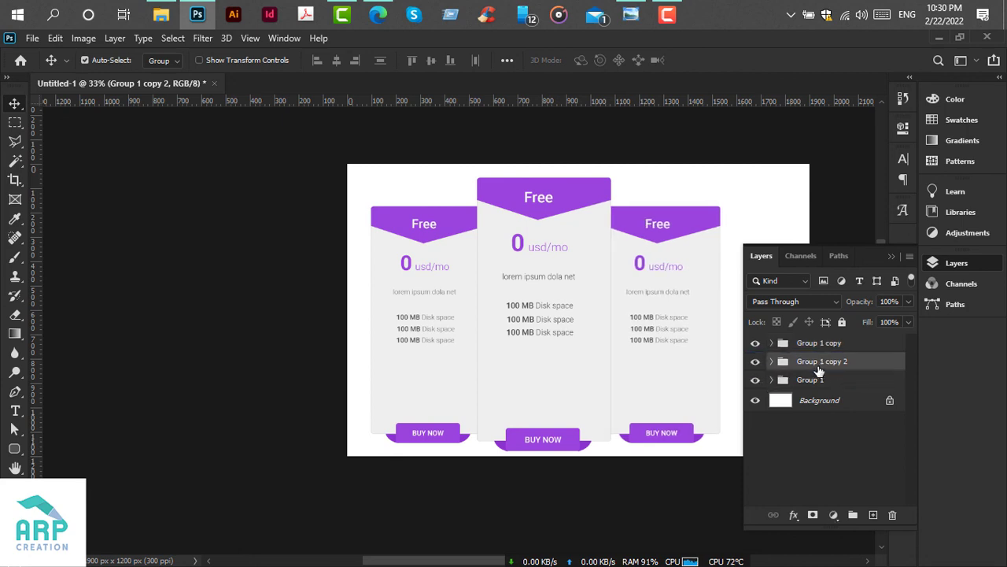
key("Right")
key("Right")
key("Right")
key("Right")
key("Right")
key("Right")
key("Right")
key("Right")
key("Right")
key("Right")
key("Right")
key("Right")
key("Right")
key("Right")
key("Right")
key("Right")
key("Right")
key("Right")
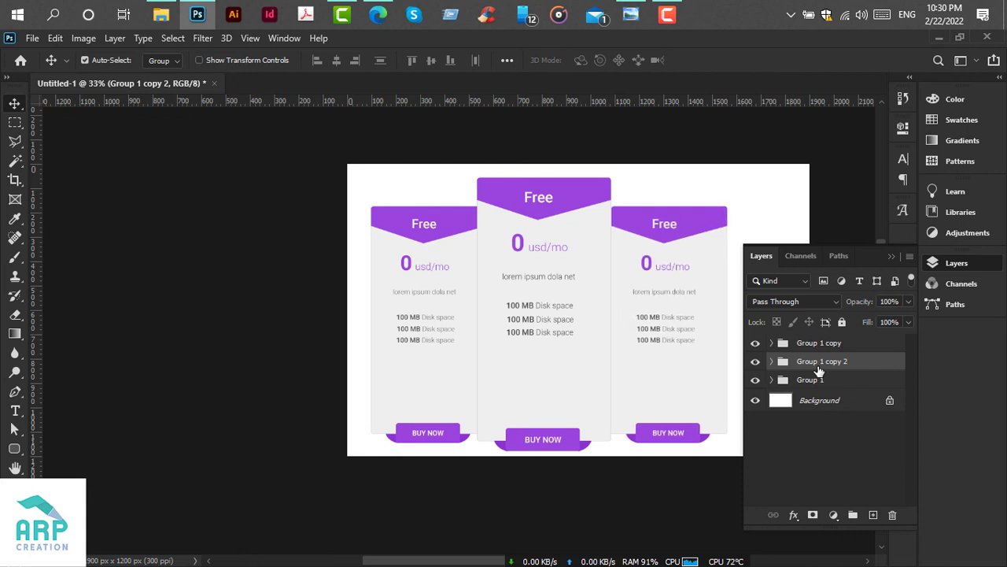
key("Left")
key("Left")
key("Left")
key("Left")
key("Left")
key("Left")
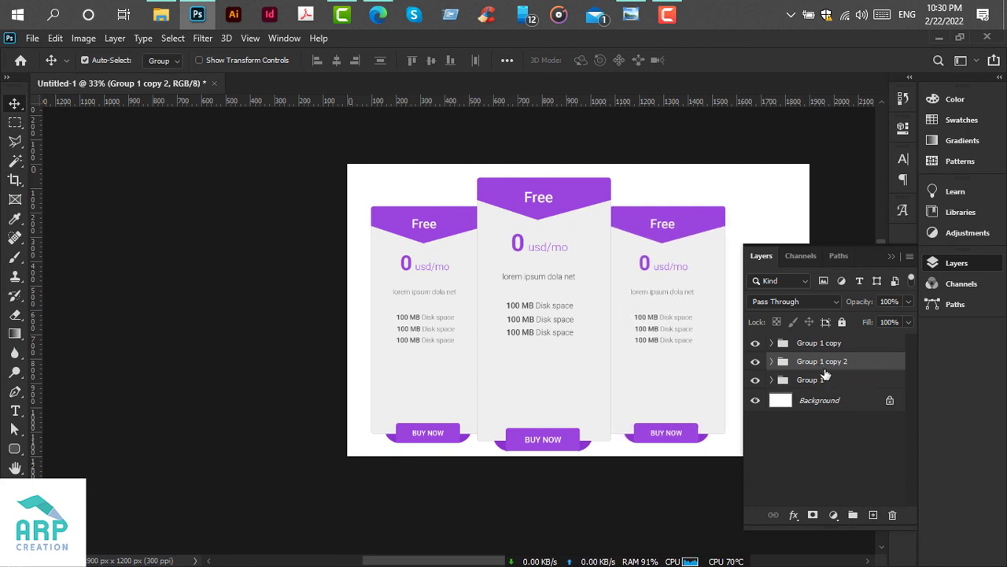
left_click(818, 384)
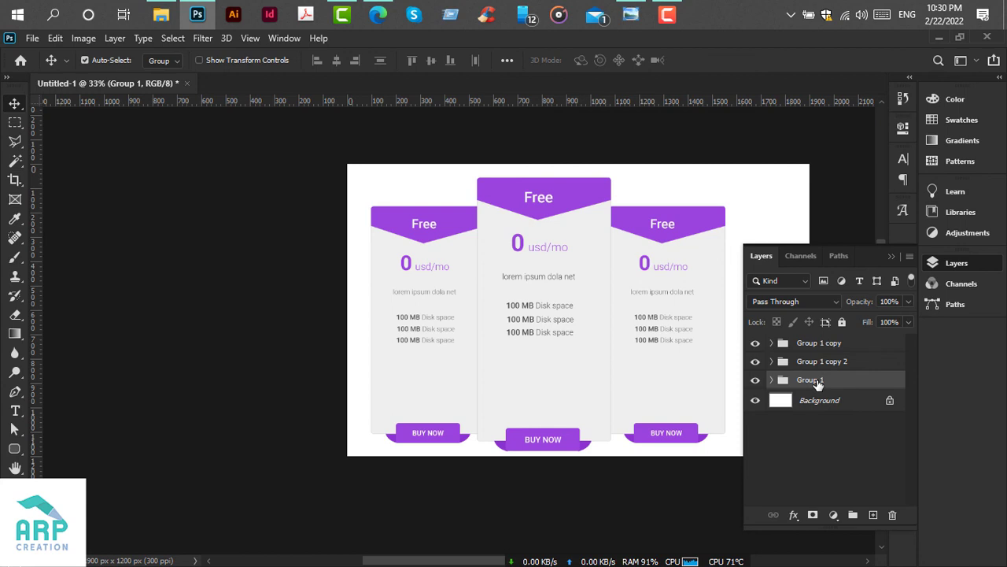
key("Left")
key("Left")
key("Left")
key("Left")
key("Left")
key("Left")
key("Left")
key("Left")
key("Left")
key("Left")
key("Left")
key("Left")
key("Left")
key("Left")
key("Left")
key("Left")
key("Left")
key("Left")
key("Left")
key("Left")
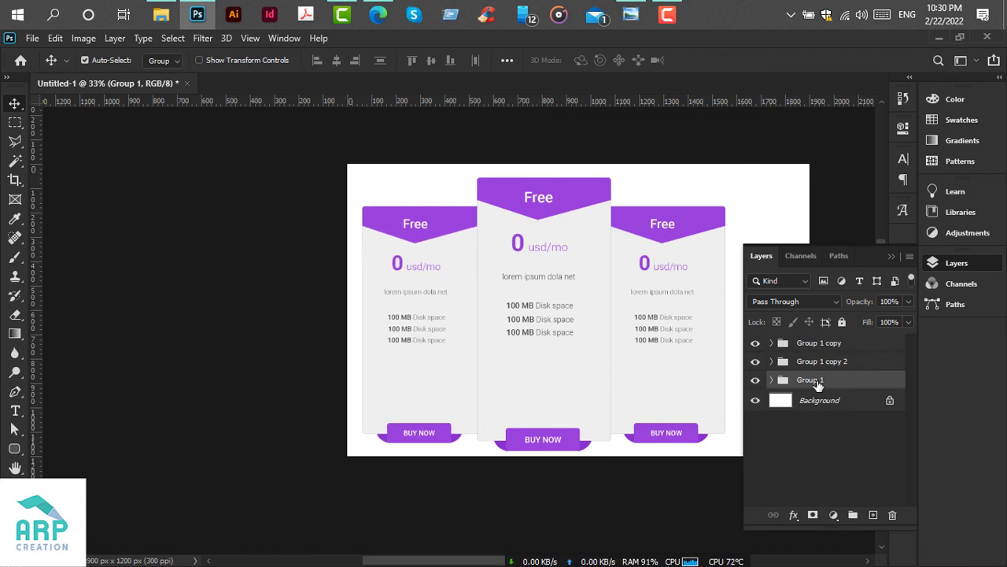
Centre all three card groups on the canvas and check their spacing by toggling card visibility.
scroll(265, 370, "down", 2)
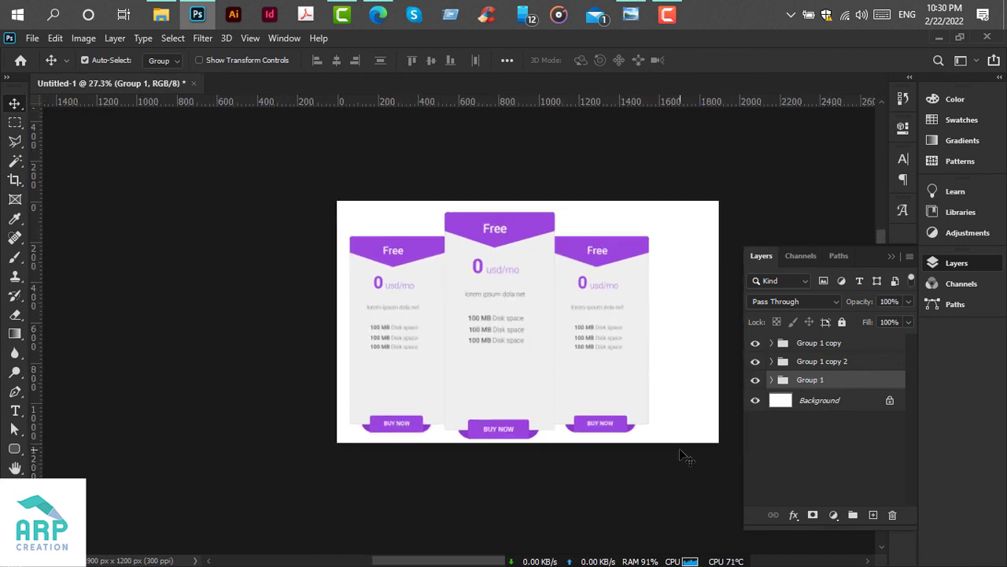
left_click_drag(680, 449, 222, 198)
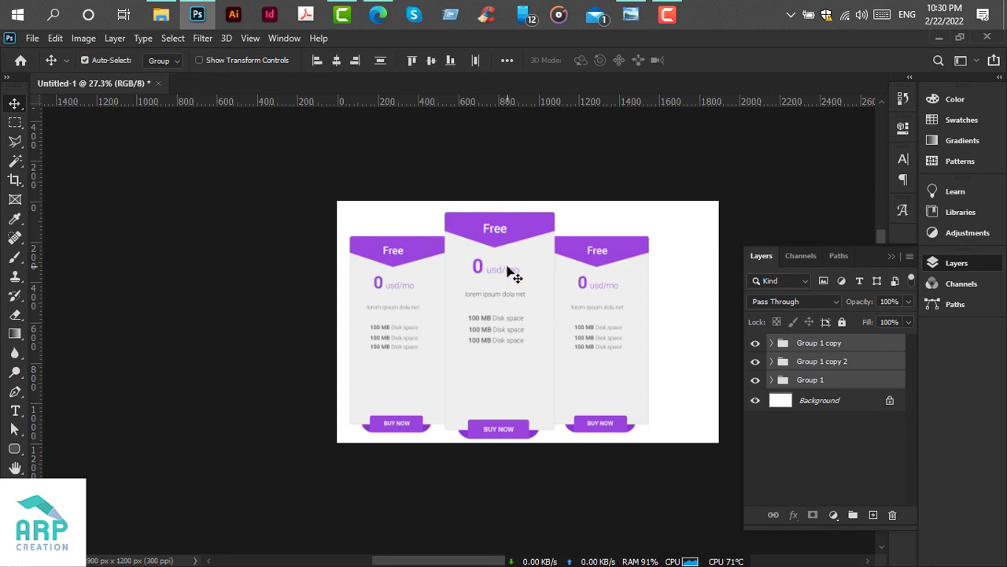
left_click_drag(497, 269, 521, 265)
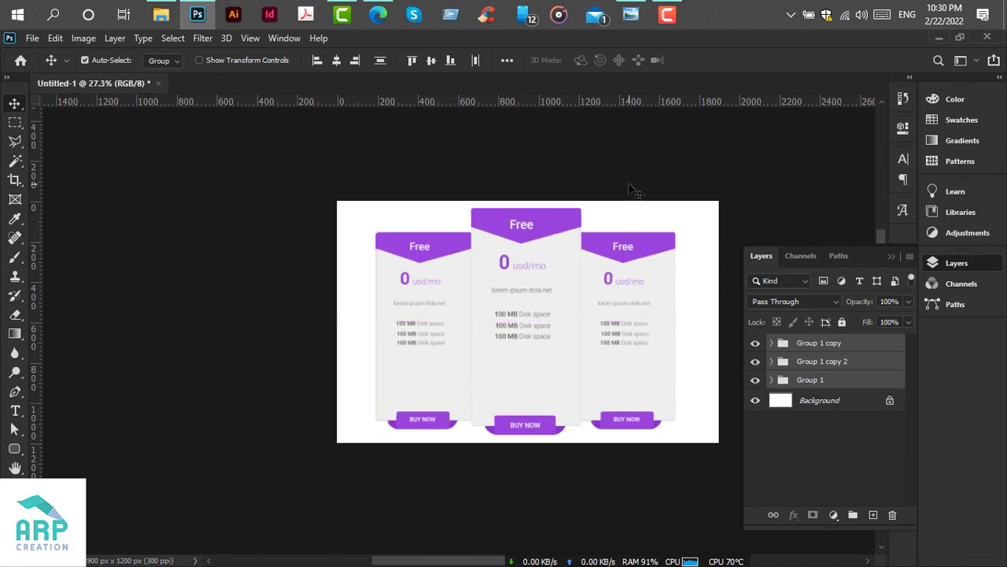
left_click(612, 203)
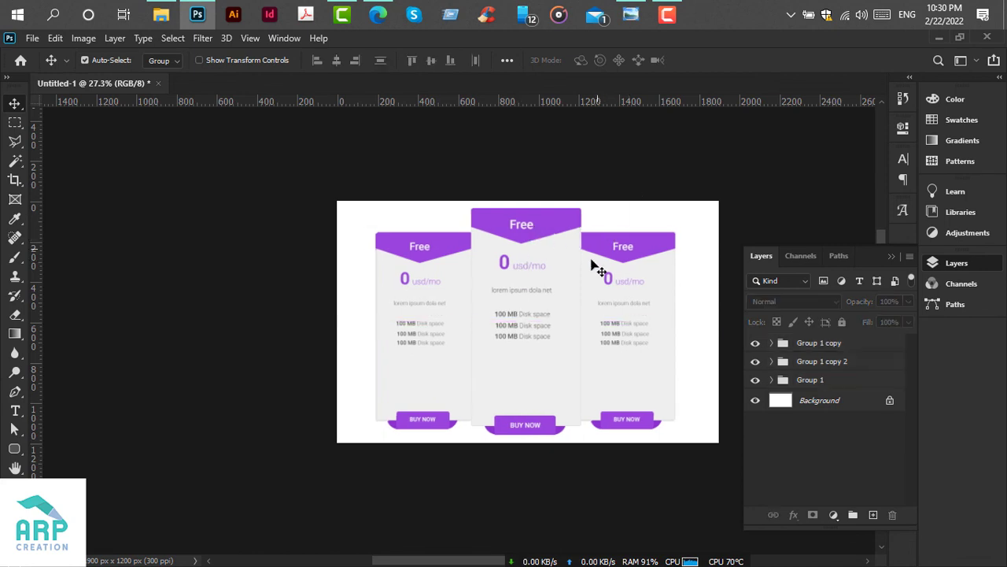
left_click(826, 362)
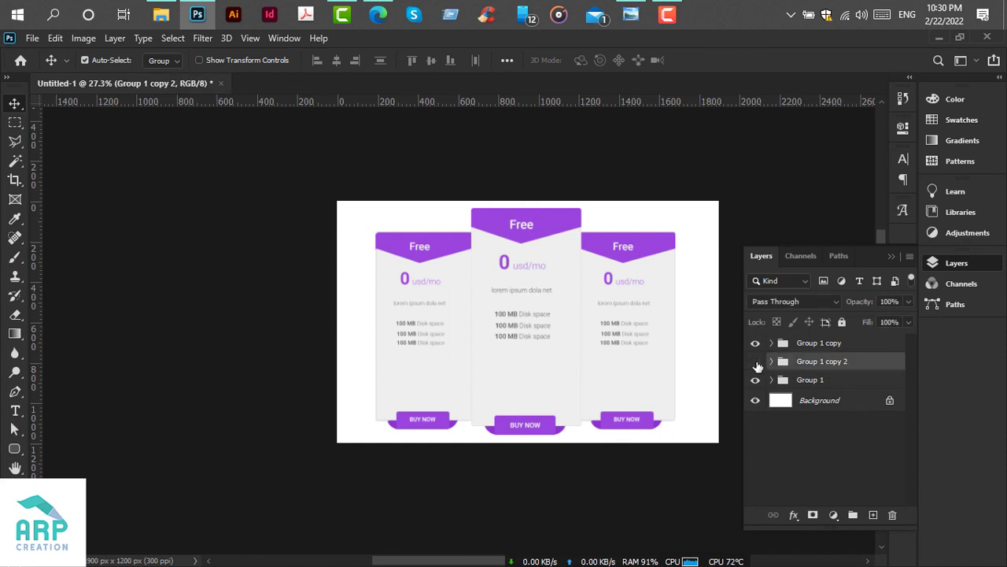
left_click(756, 362)
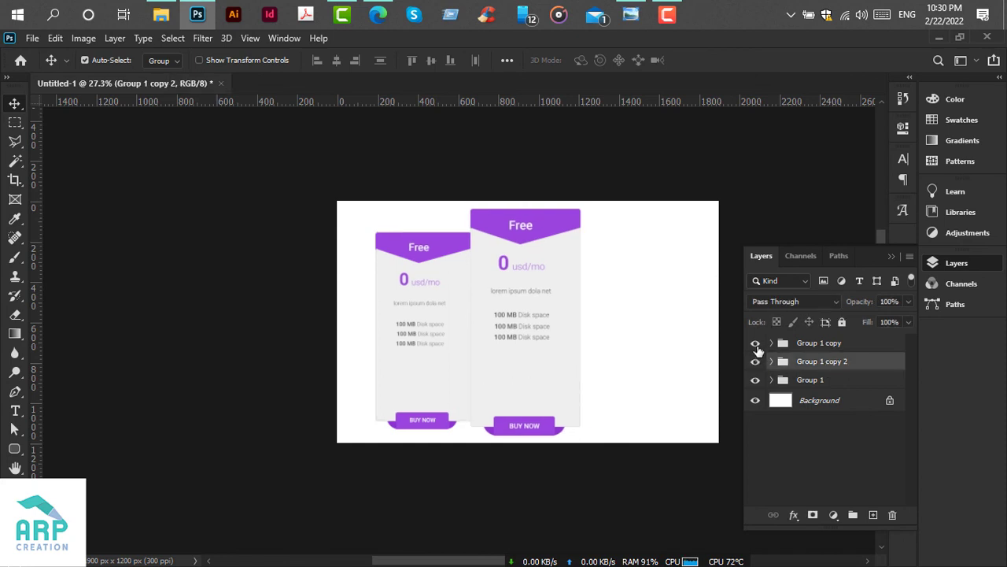
left_click(756, 344)
left_click(756, 346)
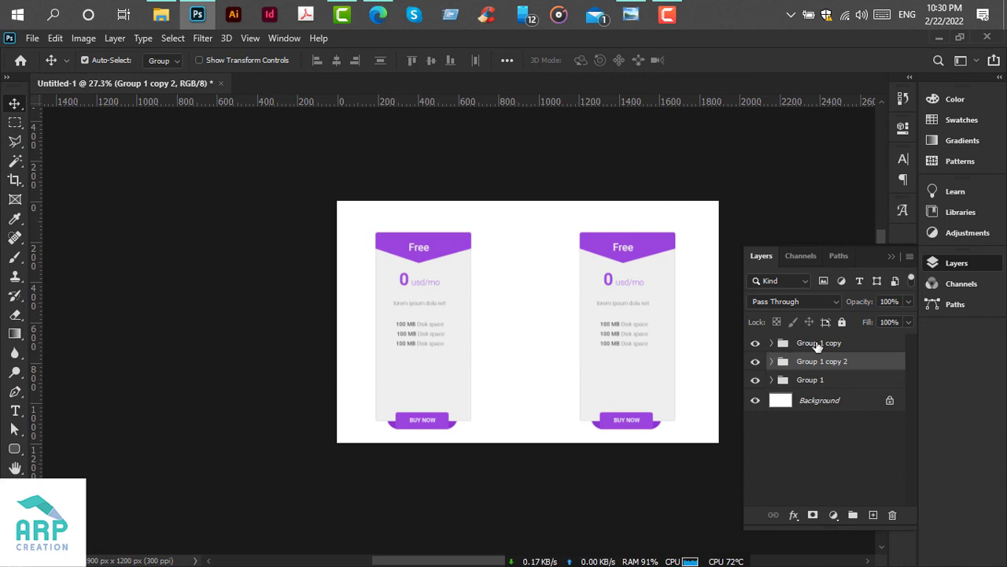
left_click(875, 347)
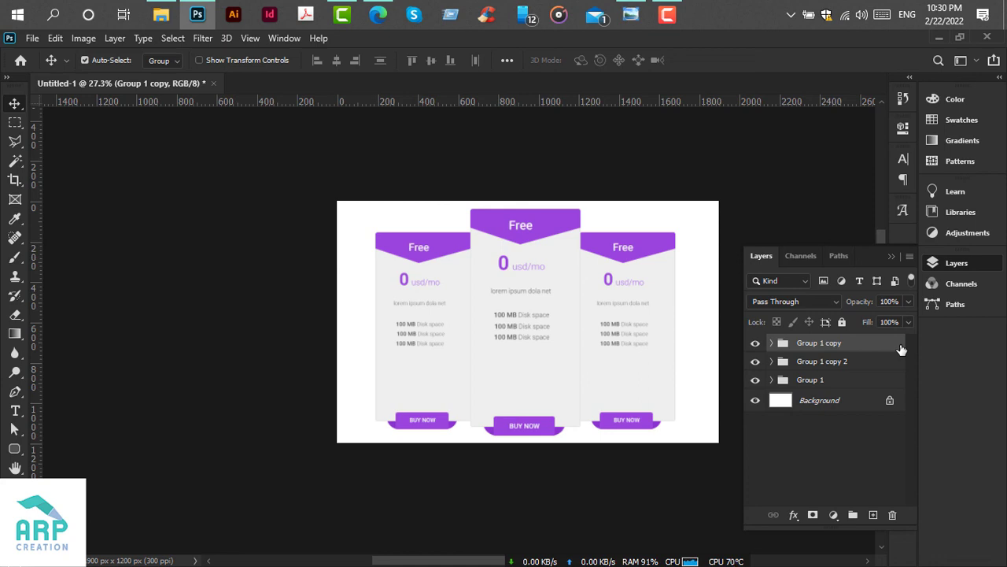
Give the middle card a Drop Shadow of 15% opacity, 28 px distance, 11% spread, 69 px size.
double_click(901, 350)
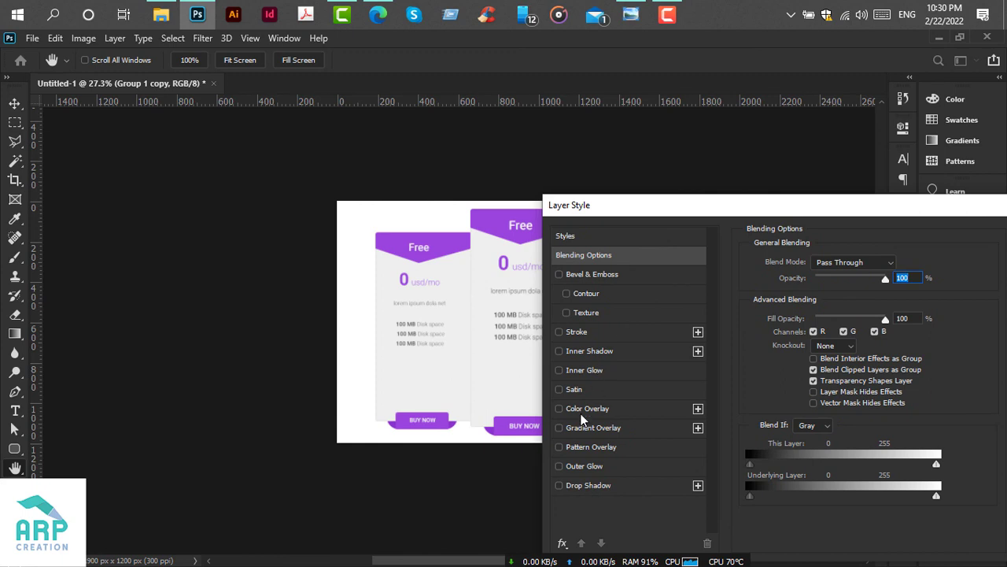
left_click(559, 486)
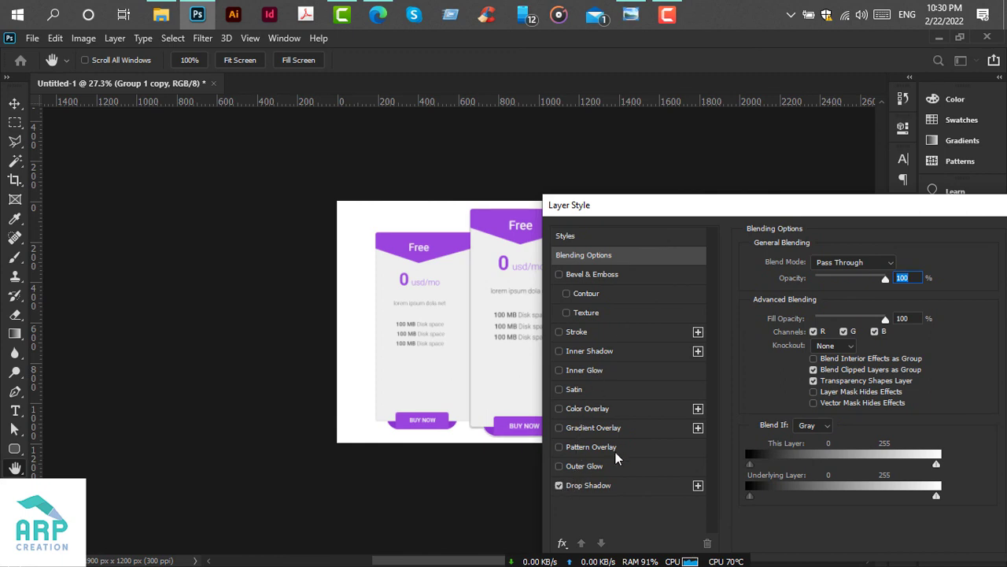
left_click_drag(698, 212, 746, 193)
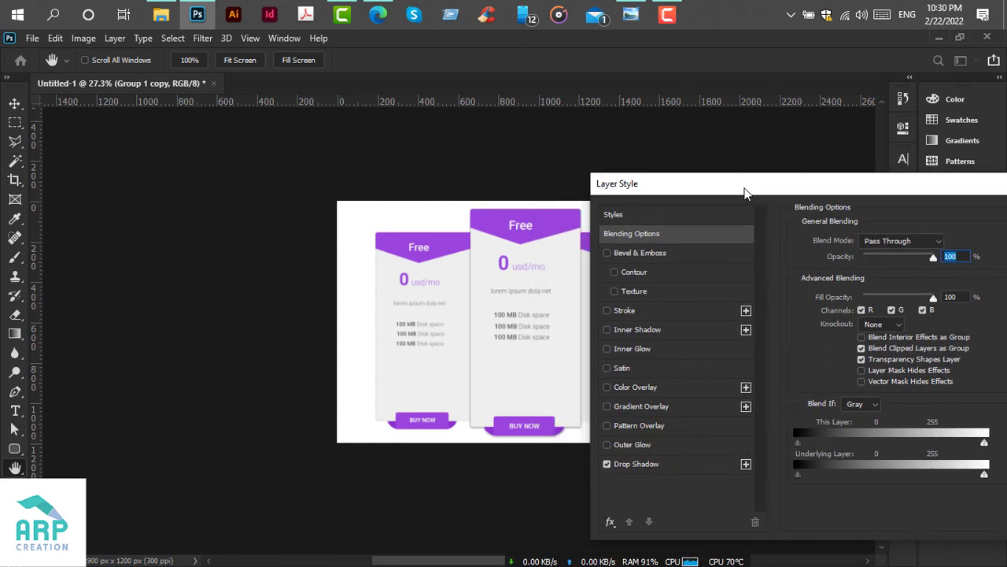
left_click(641, 464)
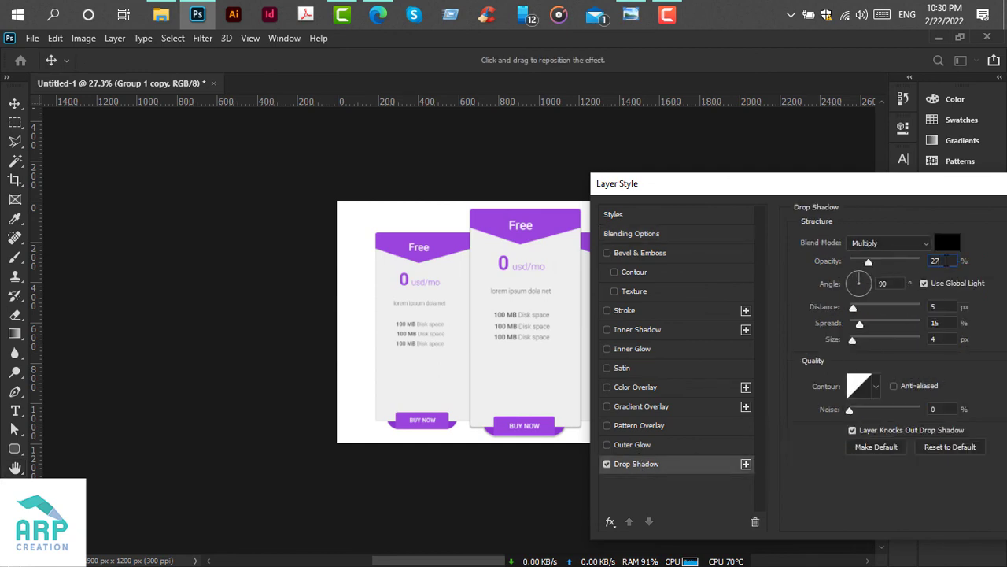
left_click_drag(945, 260, 926, 262)
type("15")
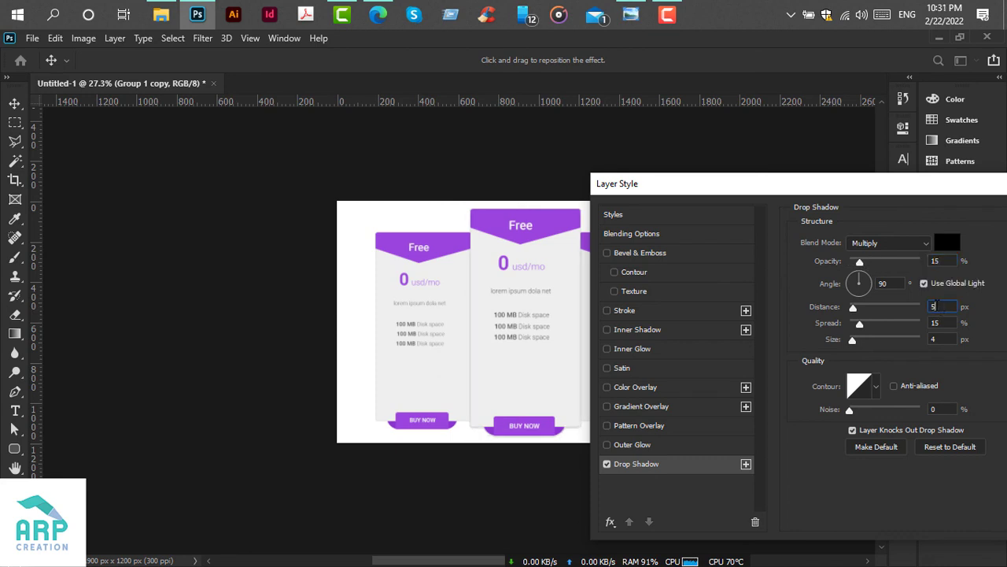
type("28")
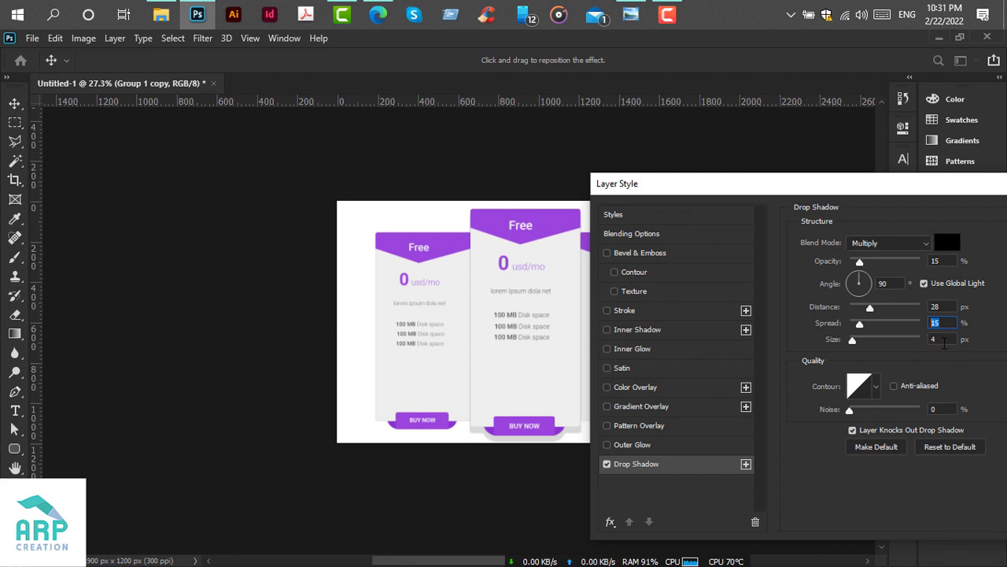
type("11")
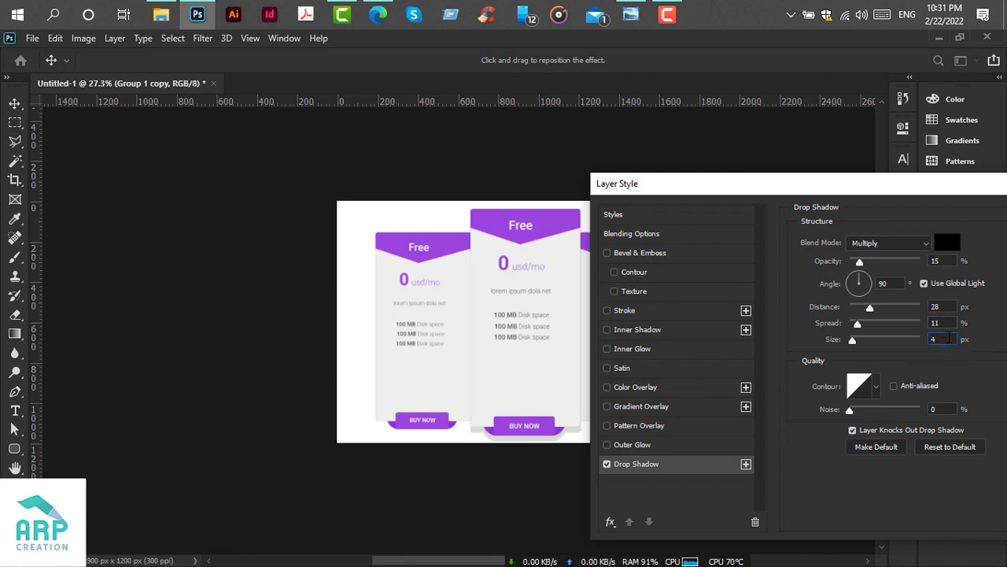
type("69")
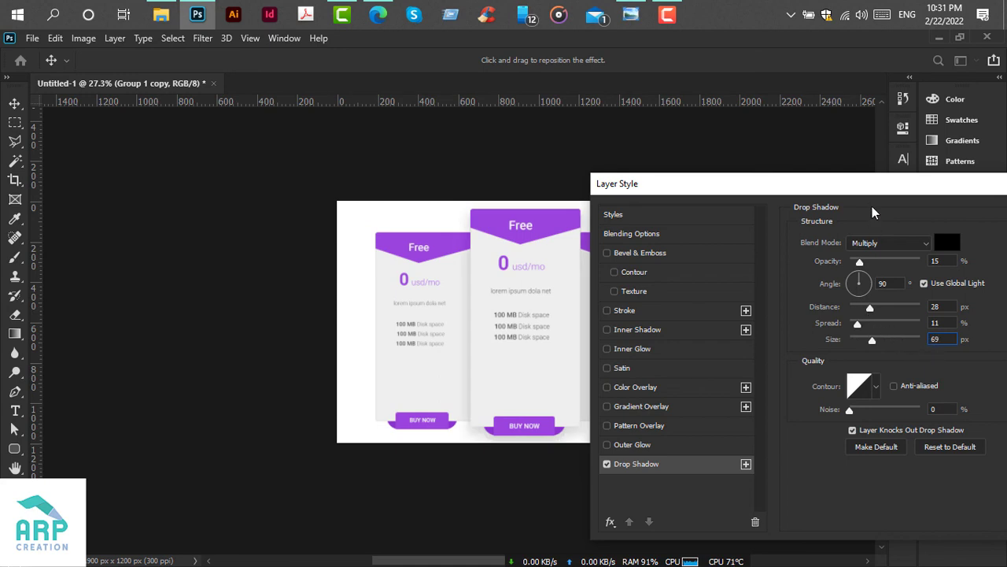
left_click_drag(849, 189, 613, 190)
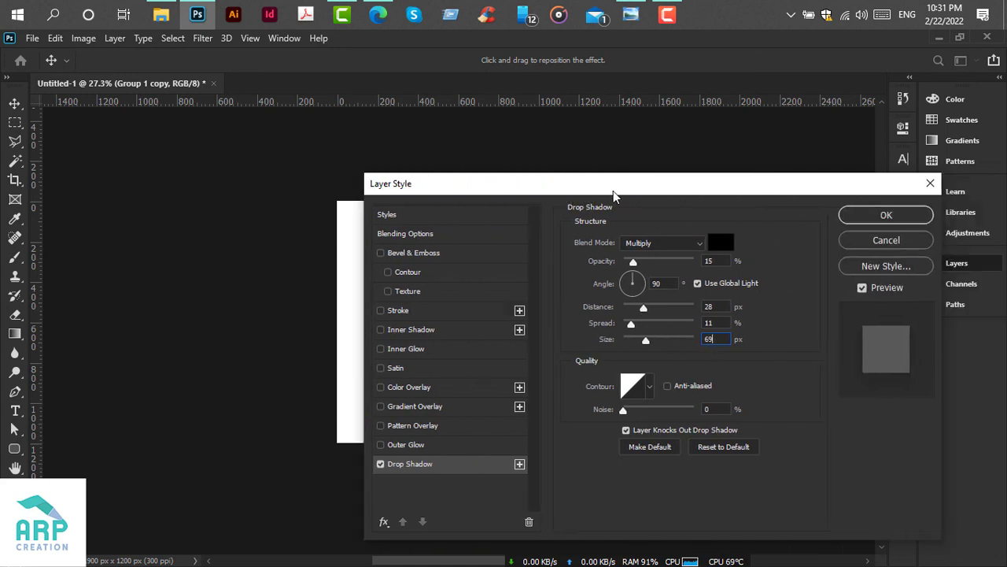
left_click(859, 216)
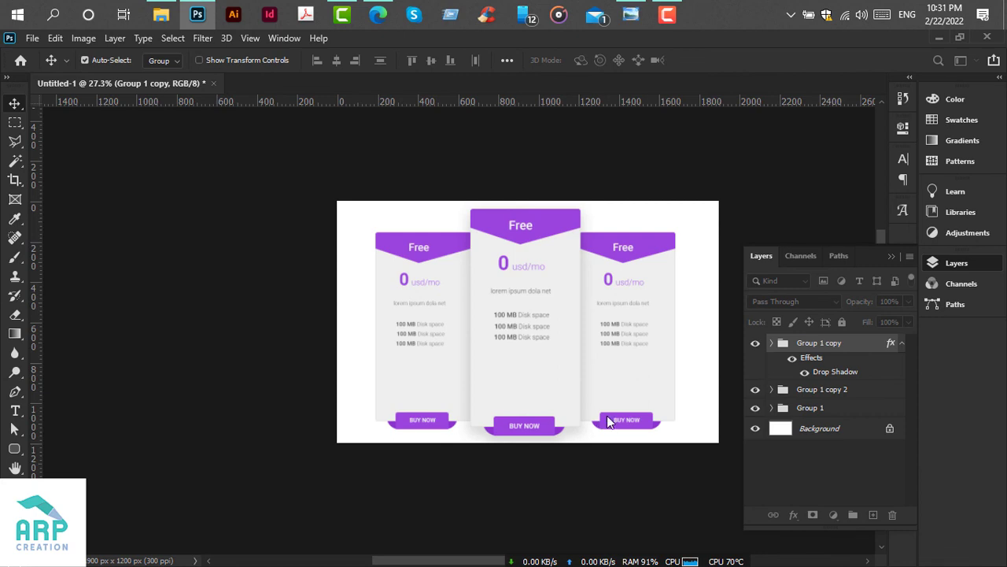
scroll(588, 310, "up", 3)
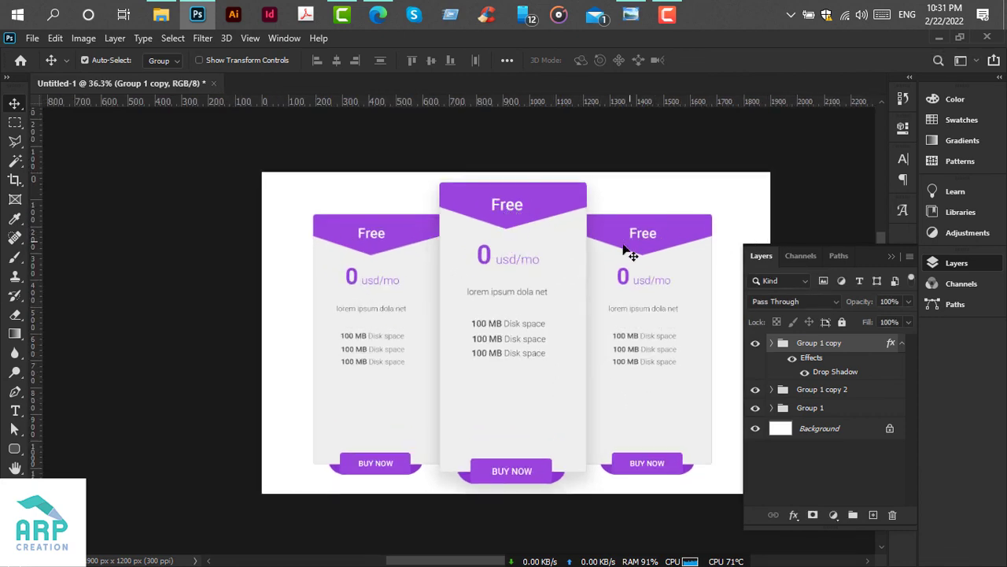
scroll(383, 351, "down", 1)
scroll(533, 348, "down", 1)
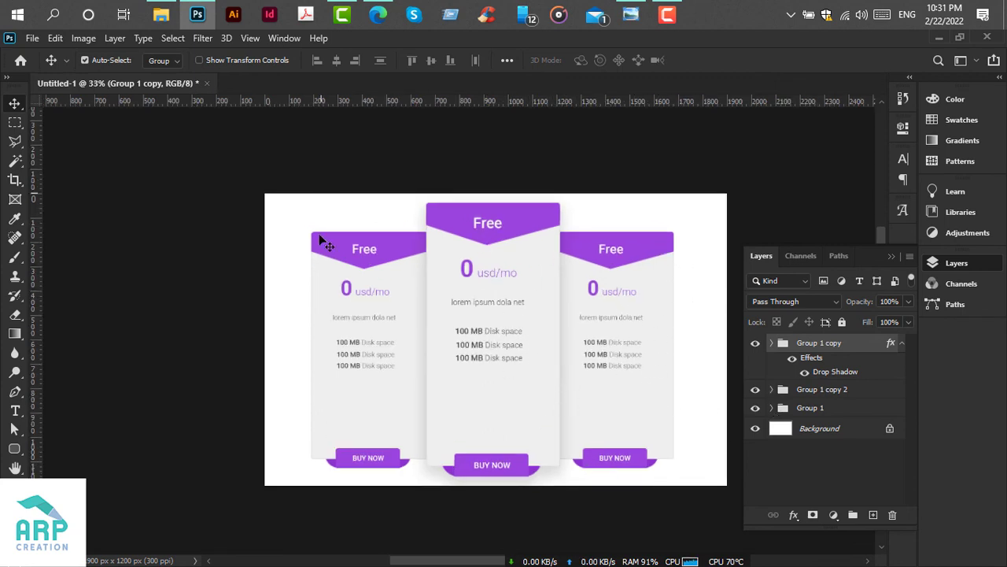
left_click(633, 25)
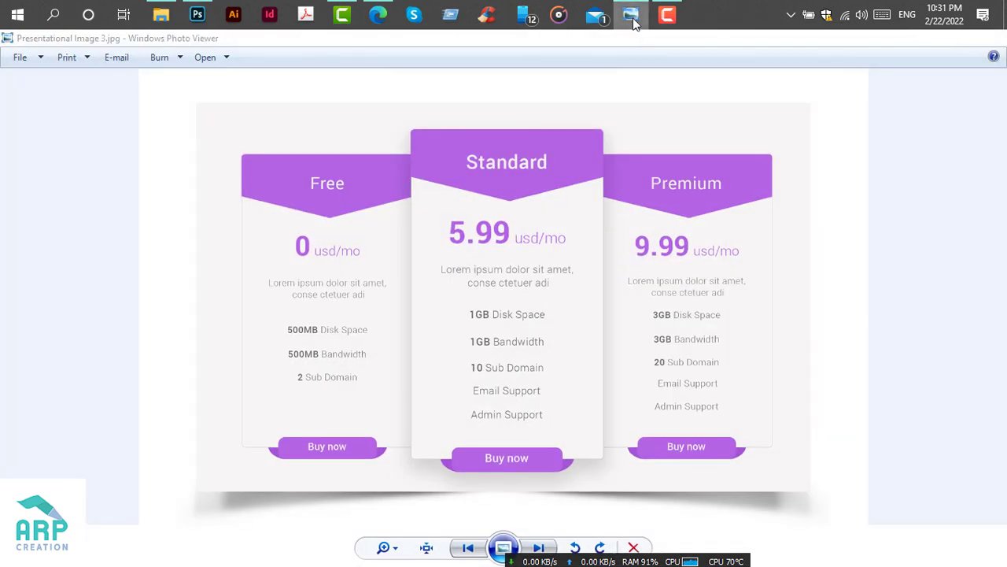
left_click(632, 24)
left_click(632, 25)
left_click(633, 24)
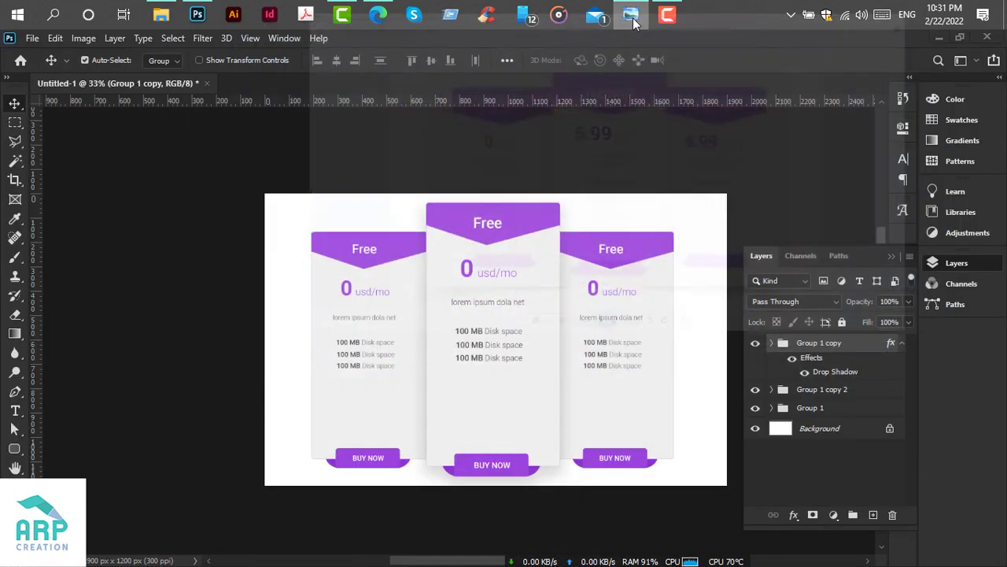
After a last look at the reference image, close the Layers panel with F7 and minimise Photoshop.
left_click(632, 25)
left_click(632, 25)
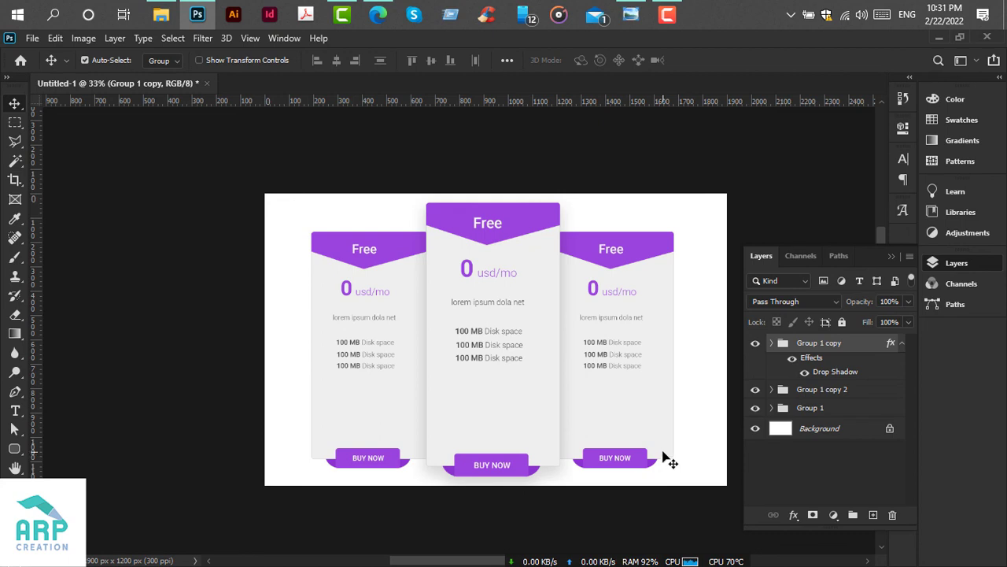
key("F7")
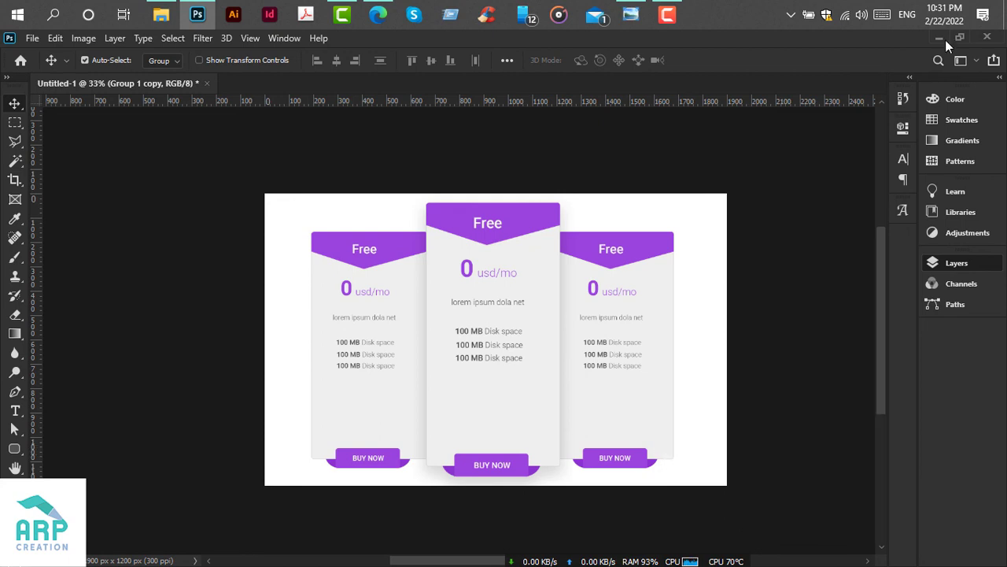
left_click(945, 40)
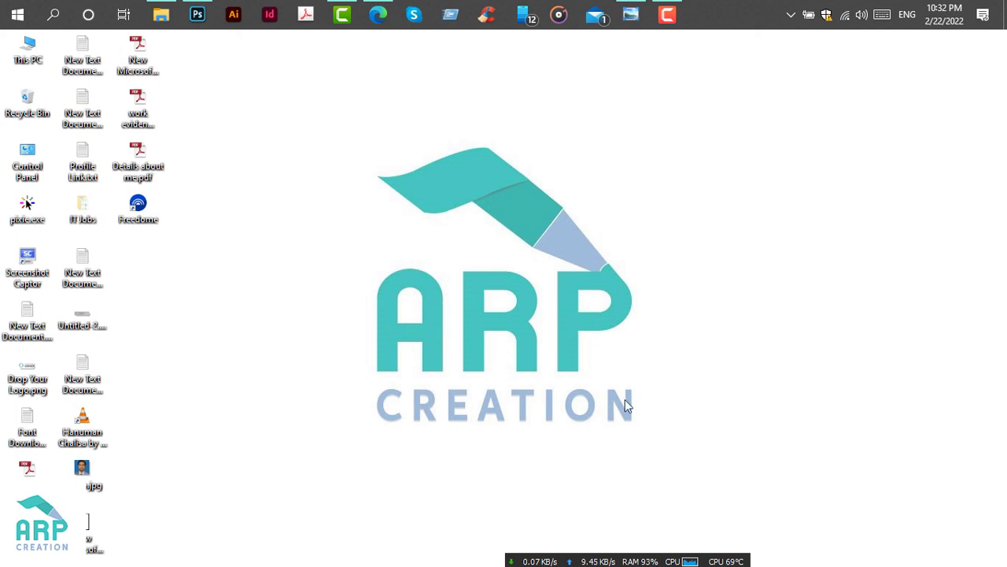